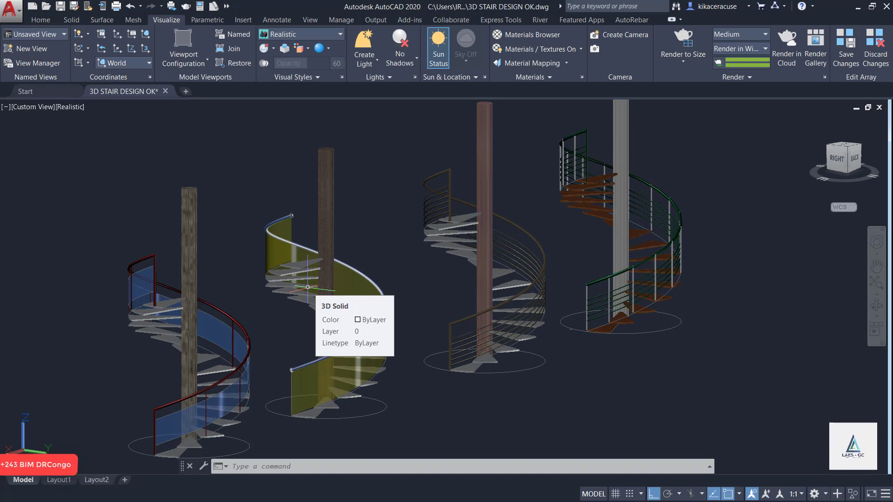
Examine the railings, treads and central columns across the four finished spiral staircases in the Realistic visual style
scroll(493, 215, "down", 3)
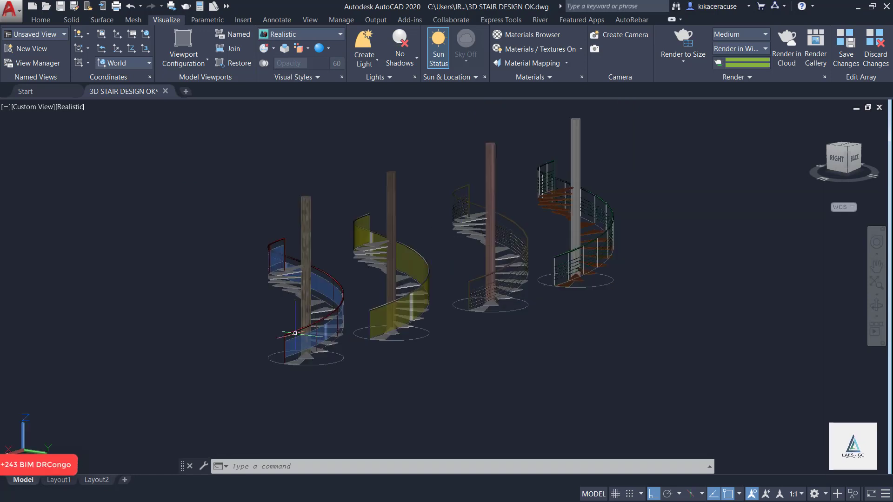
scroll(287, 339, "up", 7)
scroll(331, 205, "down", 2)
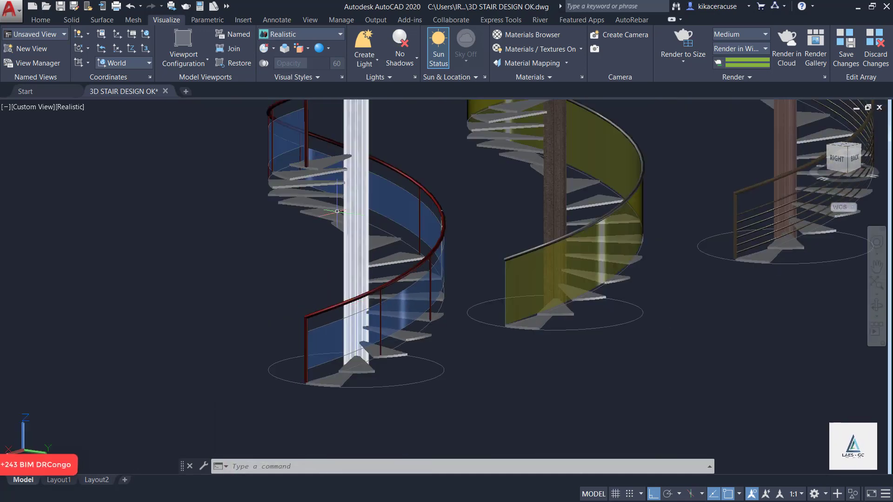
scroll(321, 144, "up", 8)
scroll(255, 177, "down", 4)
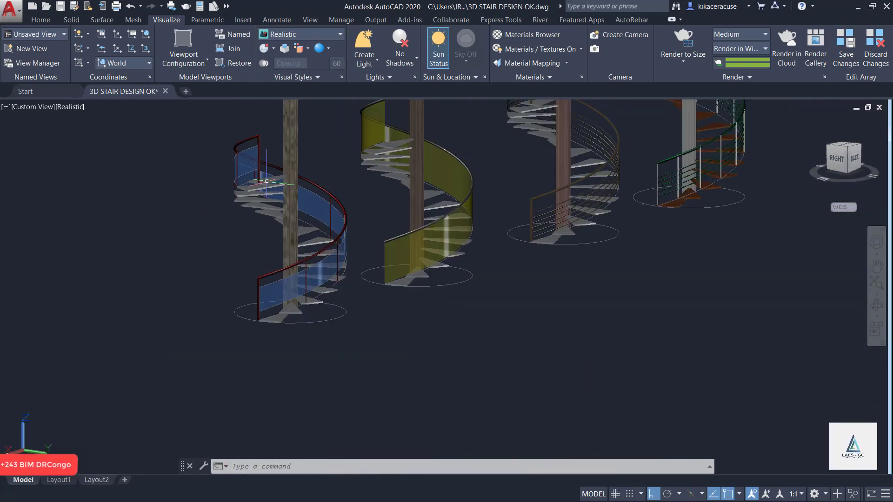
scroll(319, 259, "up", 4)
scroll(328, 277, "down", 3)
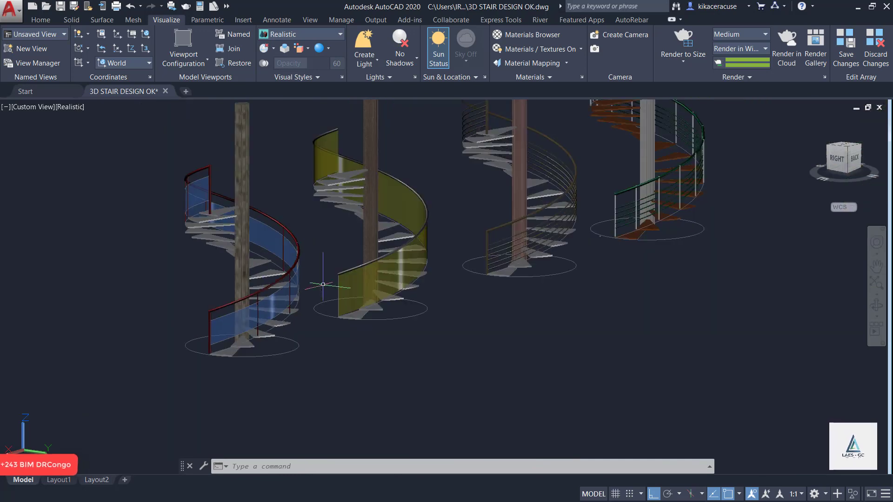
scroll(433, 230, "up", 5)
scroll(408, 249, "down", 1)
scroll(425, 266, "down", 3)
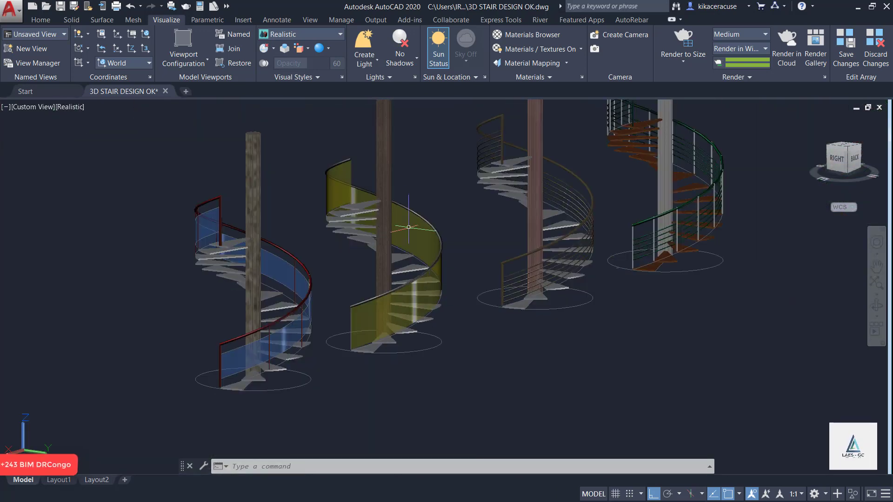
scroll(362, 260, "up", 5)
scroll(321, 260, "down", 5)
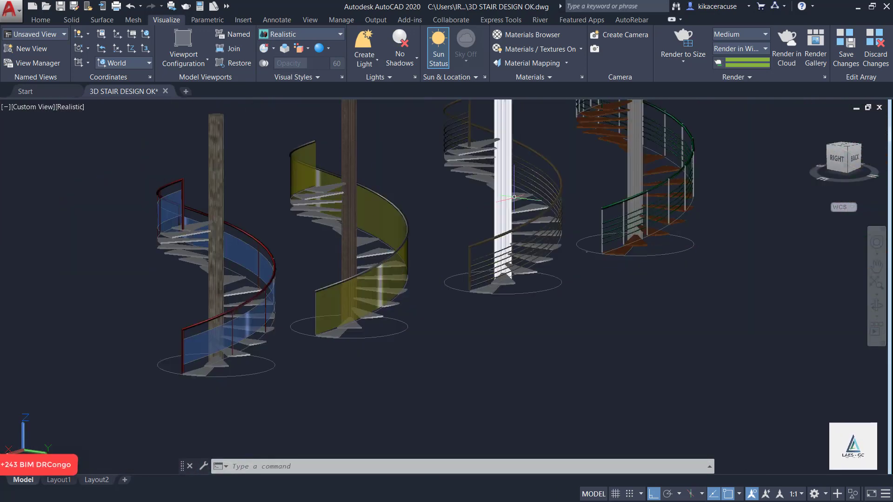
scroll(471, 229, "up", 6)
scroll(472, 230, "down", 6)
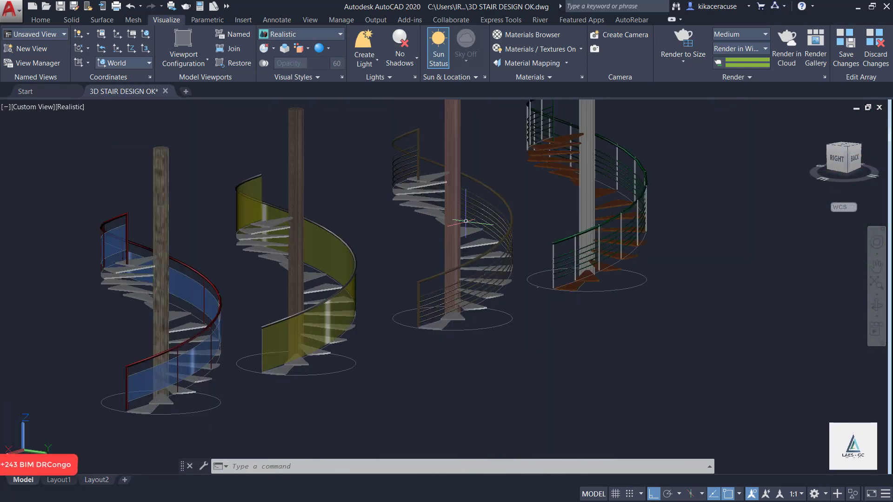
scroll(472, 232, "up", 4)
scroll(472, 236, "down", 4)
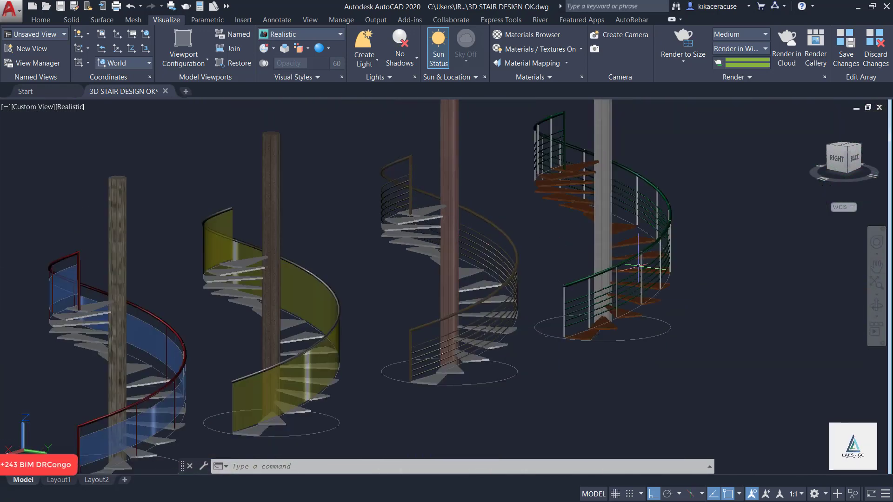
scroll(642, 258, "up", 5)
scroll(642, 258, "down", 5)
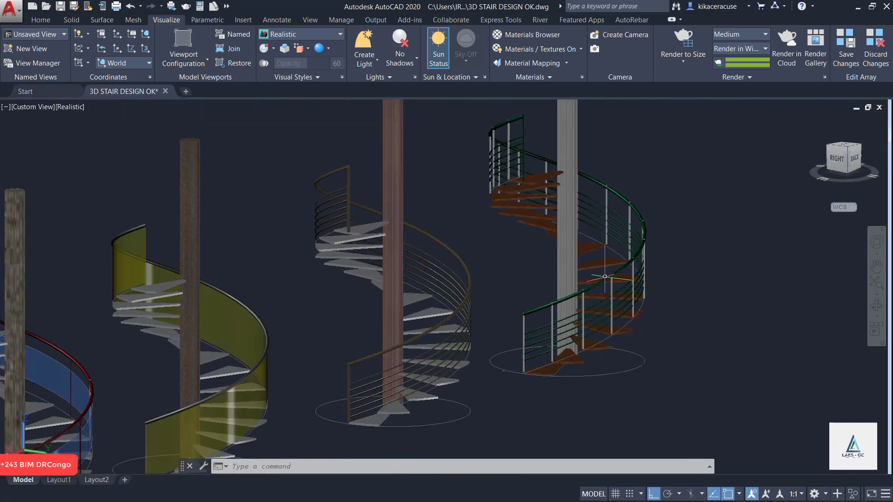
Inspect up close the wooden treads, grey posts and green rails of the fourth spiral staircase
scroll(431, 175, "up", 6)
scroll(431, 175, "down", 6)
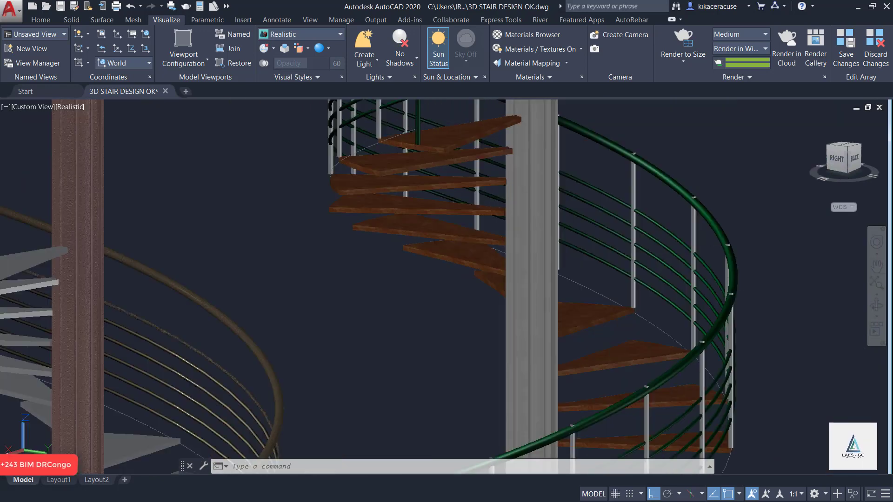
scroll(375, 332, "up", 5)
scroll(375, 331, "up", 2)
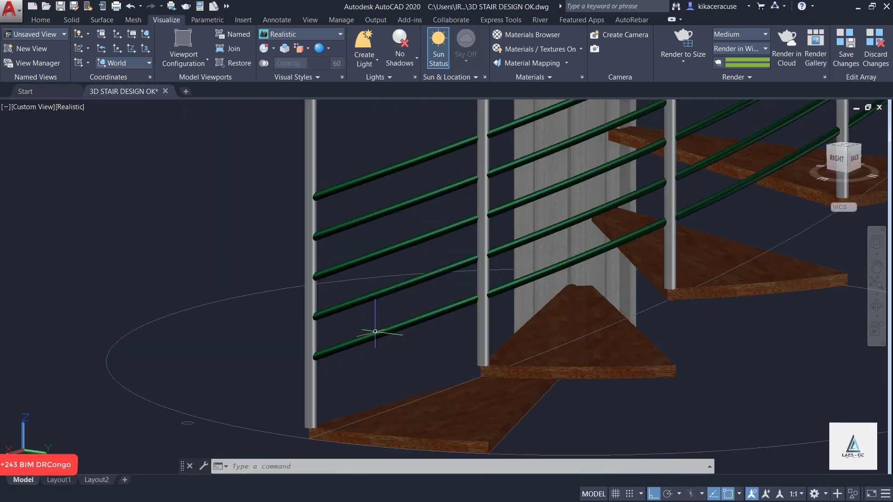
scroll(442, 377, "down", 6)
scroll(479, 273, "up", 6)
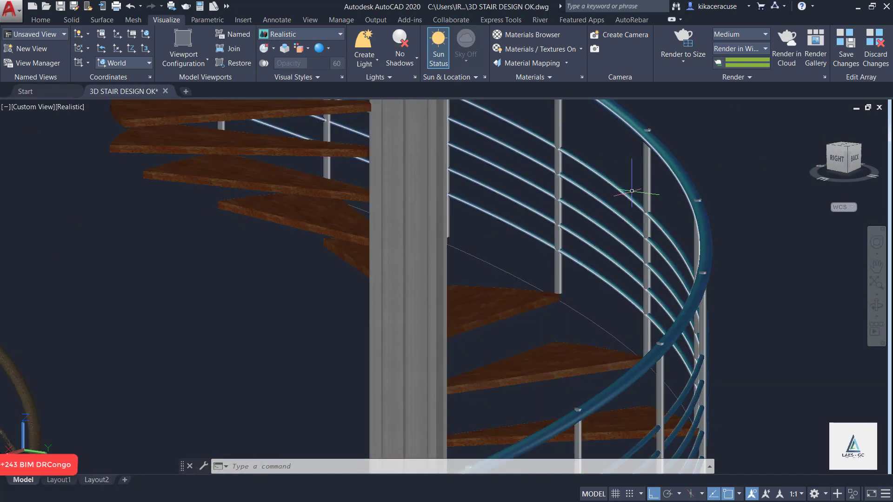
scroll(621, 195, "down", 6)
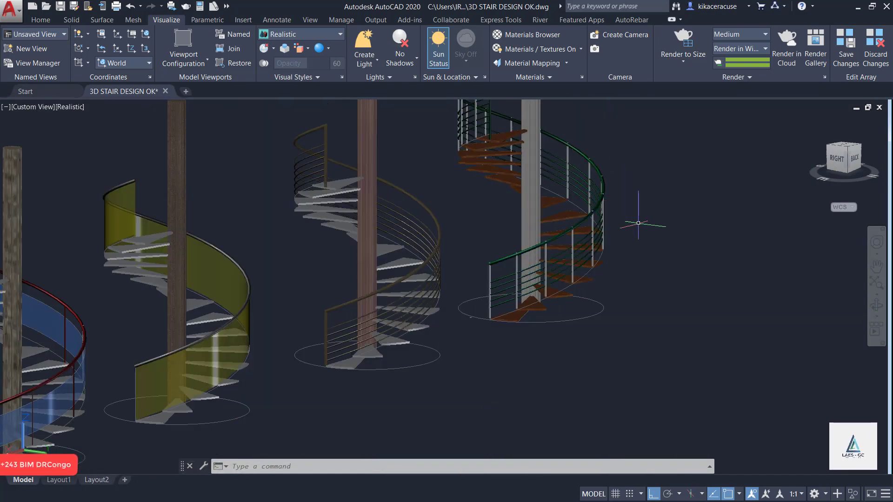
scroll(626, 205, "down", 6)
scroll(616, 219, "up", 4)
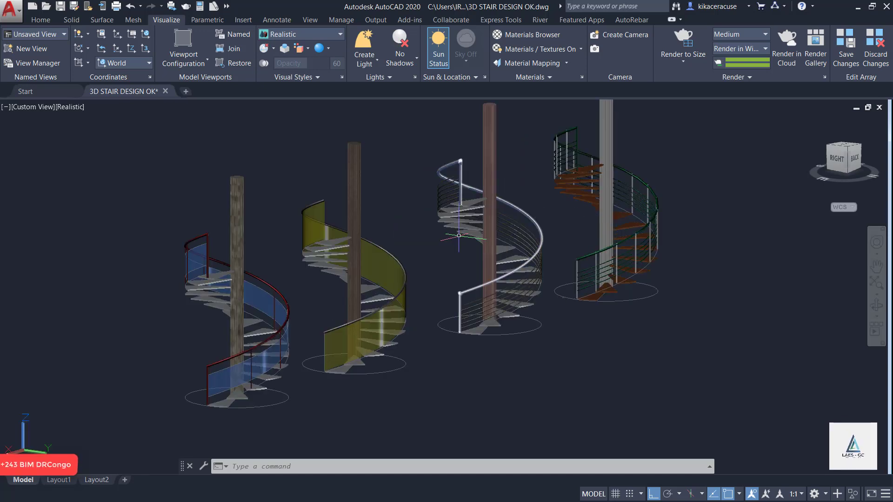
Switch the visual style to Conceptual and orbit the staircases to a front-right viewpoint
left_click(69, 107)
left_click(101, 144)
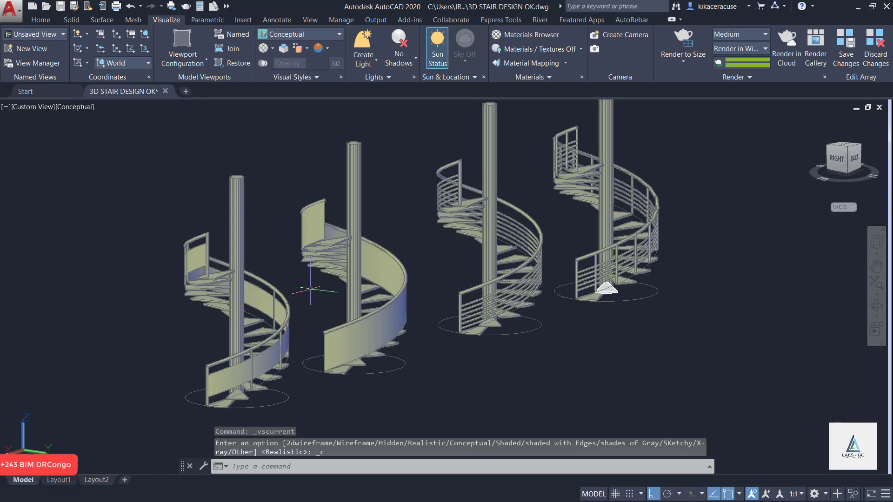
scroll(298, 273, "up", 6)
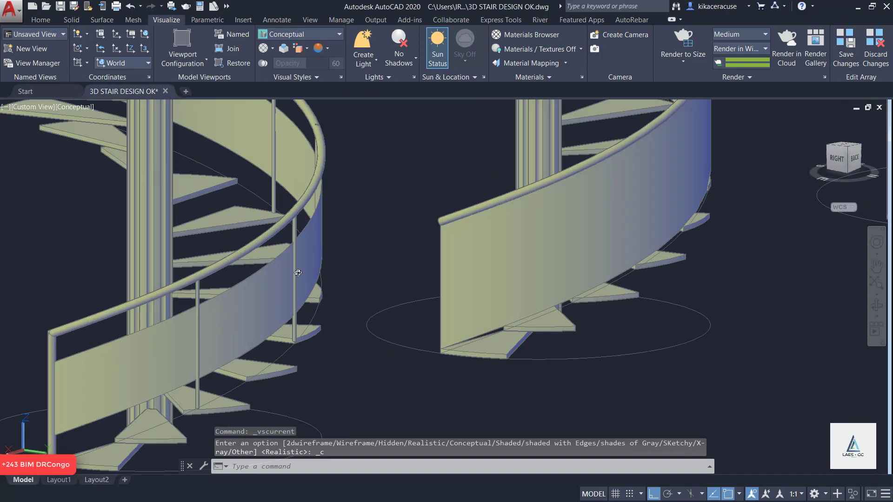
middle_click_drag(297, 273, 462, 323, "shift")
scroll(403, 249, "down", 4)
scroll(403, 249, "up", 8)
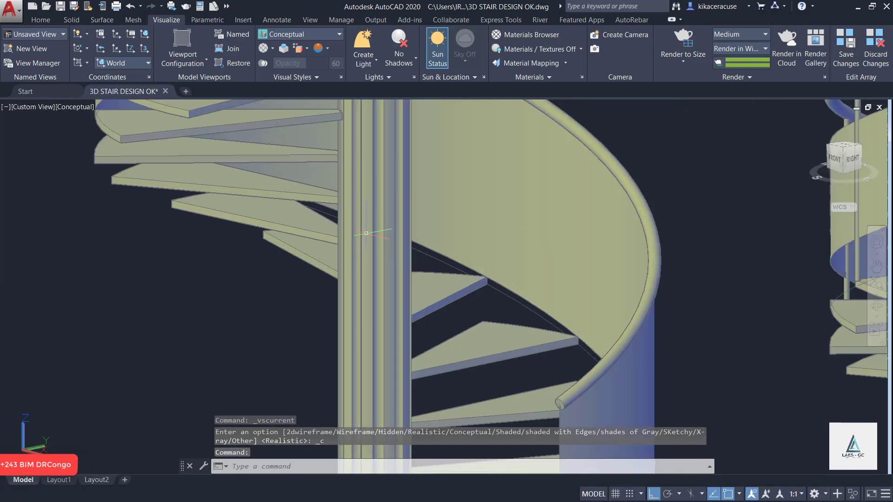
Examine the solid-panel and horizontal-bar railings of the staircases from the front-right side
scroll(402, 249, "down", 8)
scroll(591, 252, "up", 8)
scroll(590, 253, "down", 8)
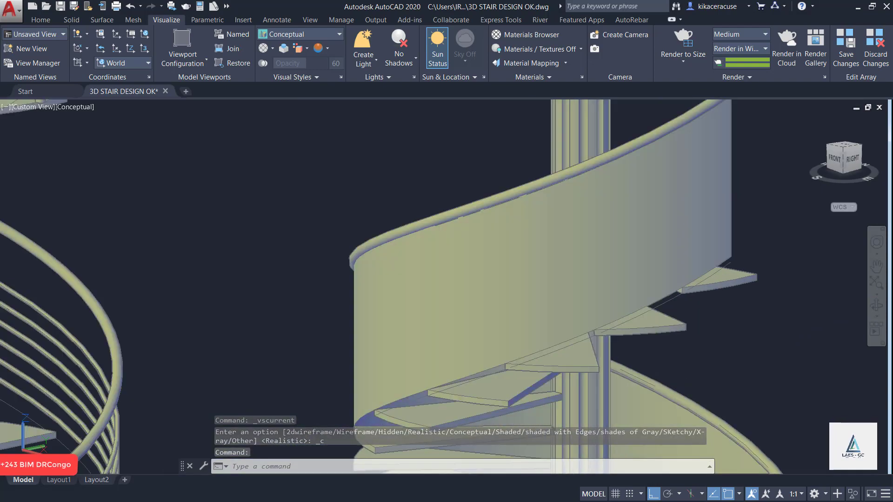
scroll(301, 213, "up", 5)
scroll(301, 213, "down", 6)
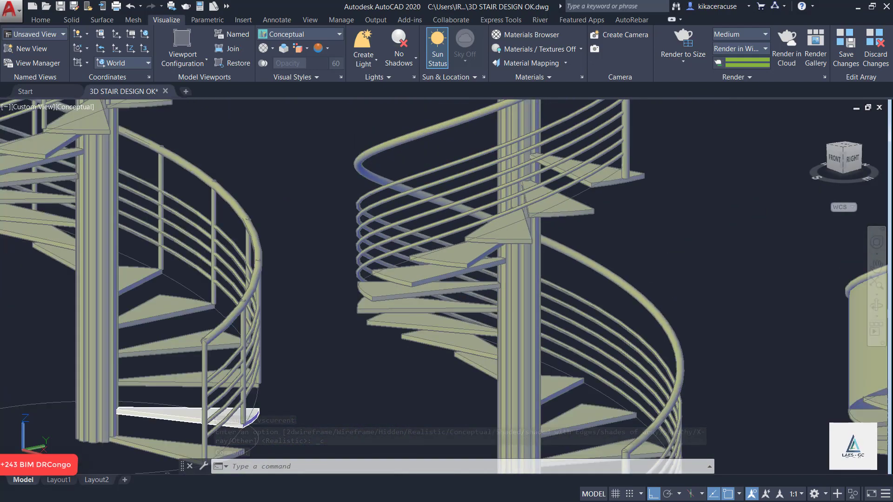
scroll(516, 327, "up", 6)
scroll(517, 327, "down", 6)
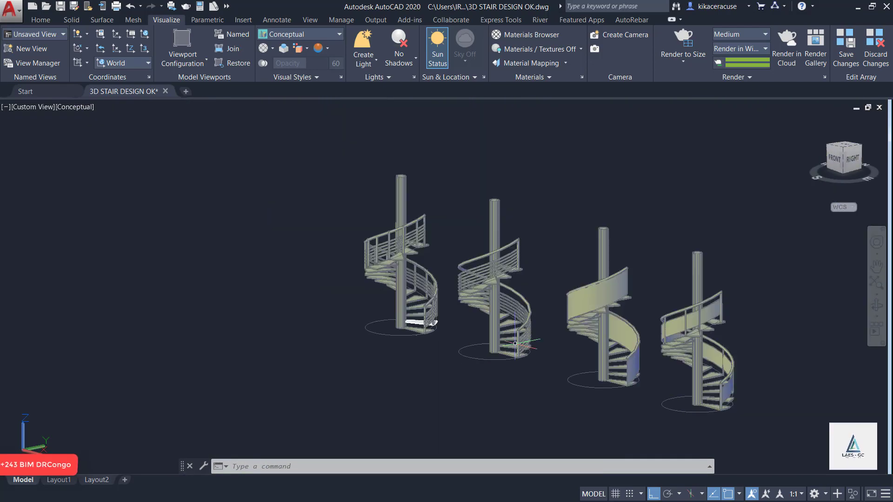
Inspect the treads, column and post-and-rail balustrade of the staircase with closely spaced vertical posts
scroll(379, 247, "up", 6)
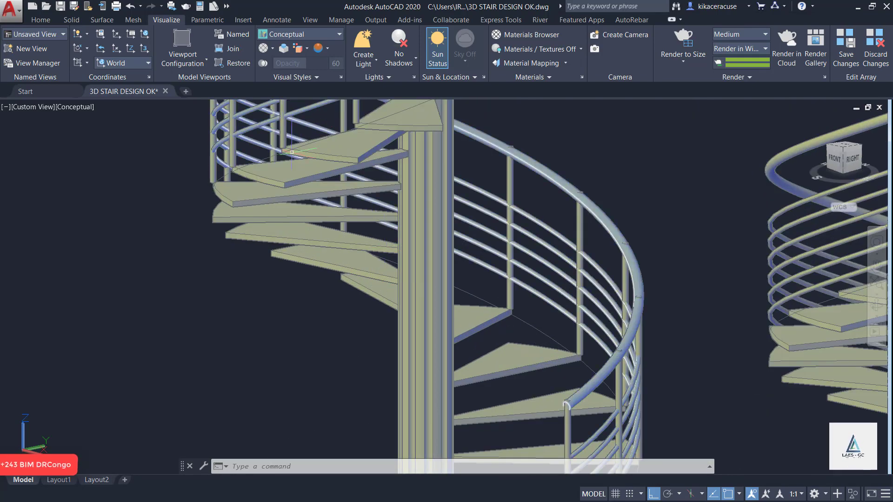
scroll(375, 229, "down", 6)
scroll(262, 133, "up", 5)
scroll(261, 134, "up", 4)
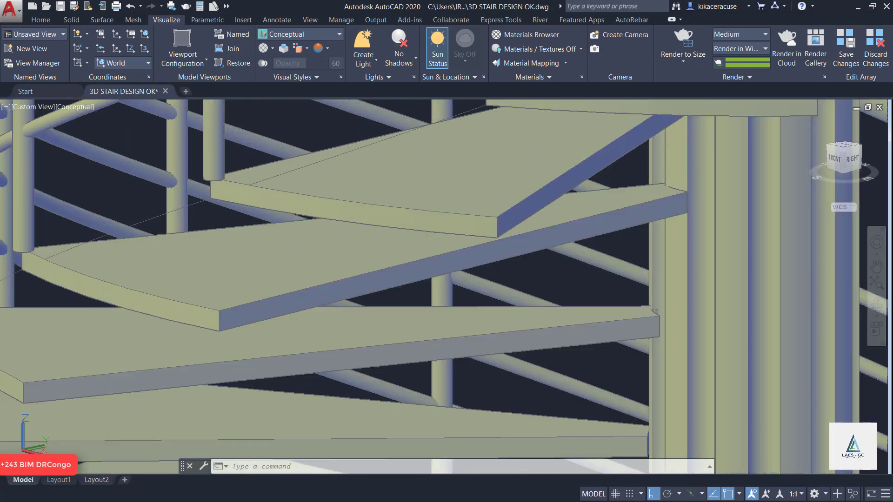
scroll(326, 209, "down", 6)
scroll(422, 297, "up", 2)
scroll(422, 298, "up", 4)
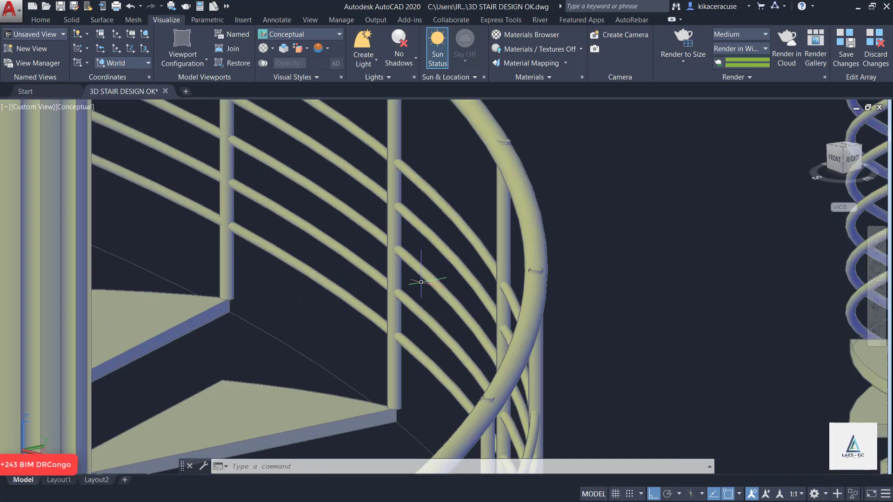
scroll(339, 193, "down", 5)
scroll(345, 201, "up", 3)
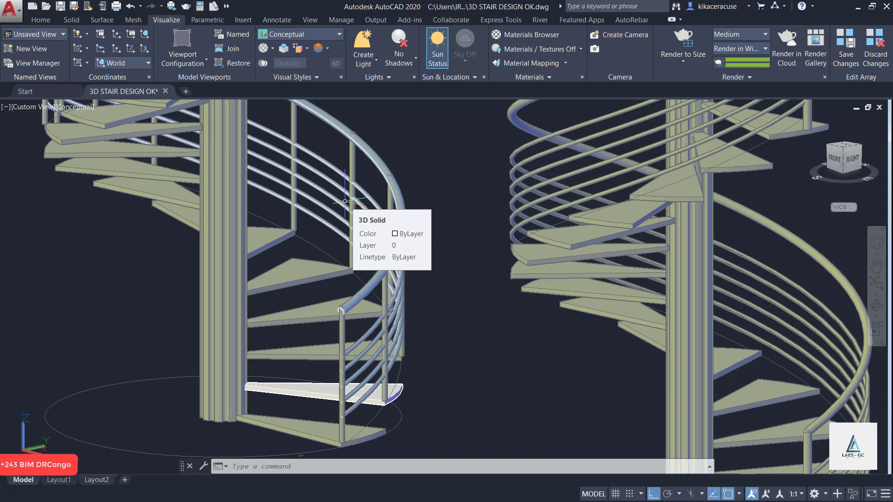
scroll(270, 212, "down", 5)
scroll(249, 218, "up", 5)
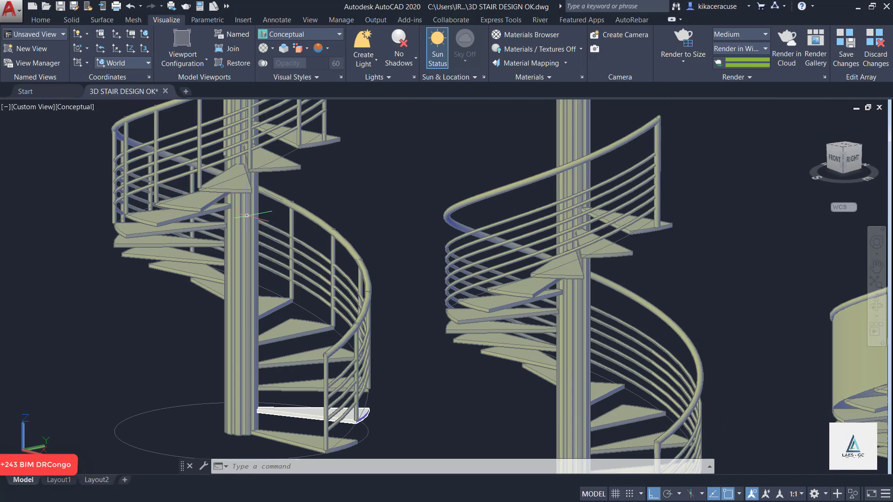
mouse_move(247, 215)
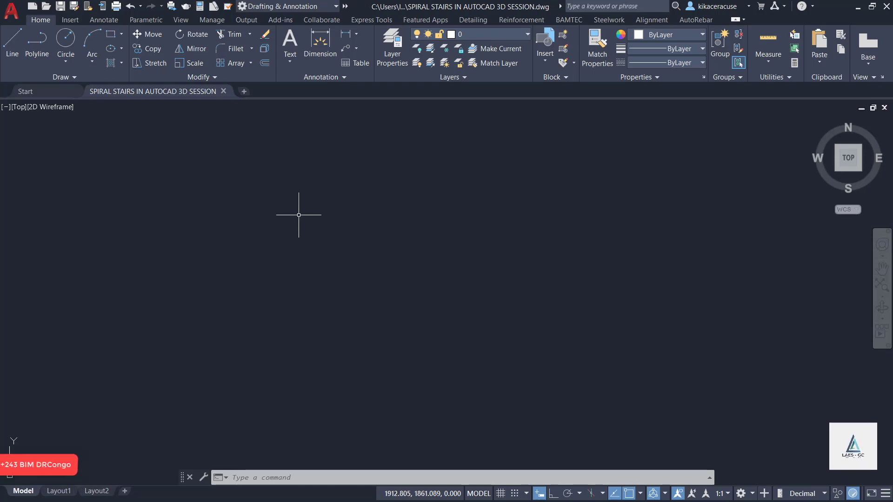
In the spiral stairs session drawing, confirm the drawing units as decimal length, 0.000 precision and an insertion scale in meters
type("UN")
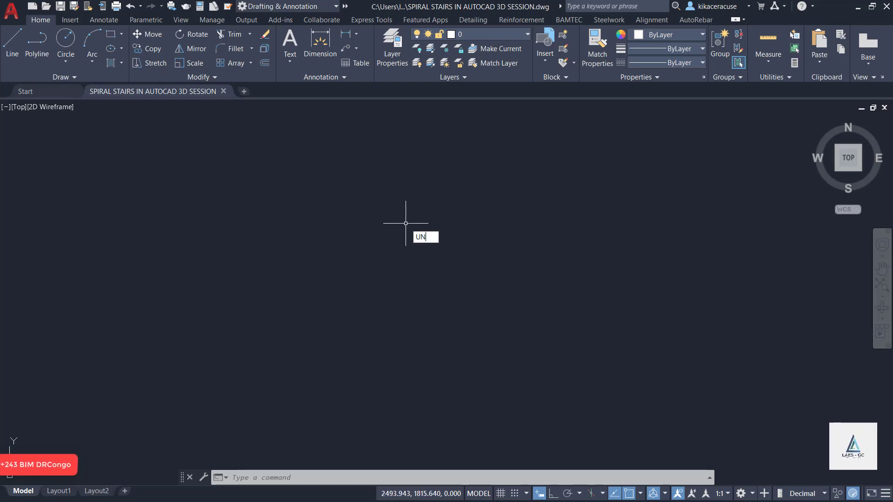
left_click(449, 249)
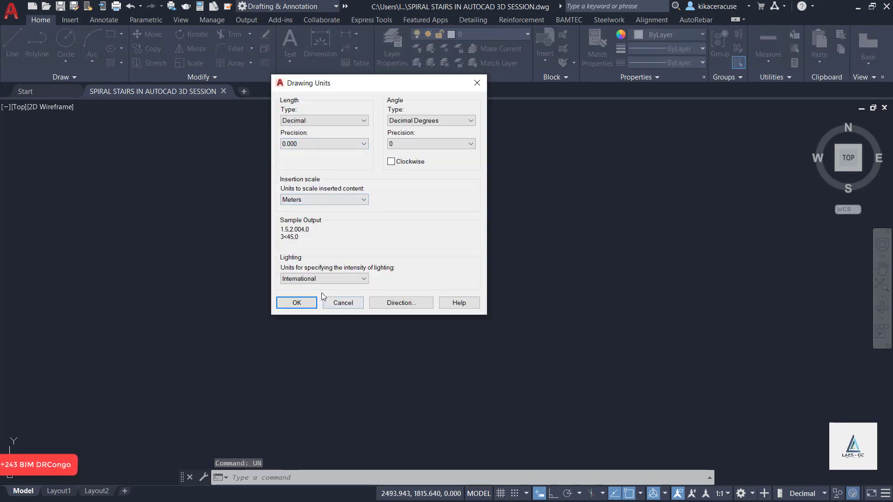
left_click(297, 302)
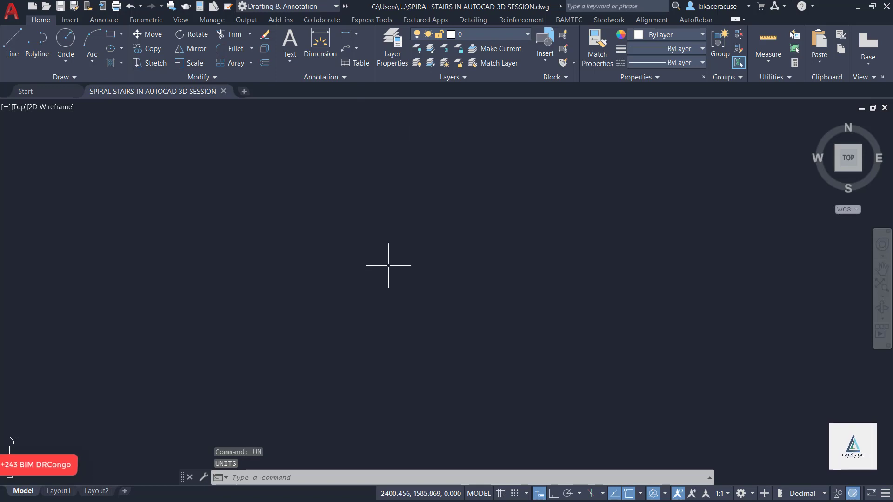
Draw a circle of radius 0.15 in the empty drawing and enlarge it in the view
type("c")
key("Return")
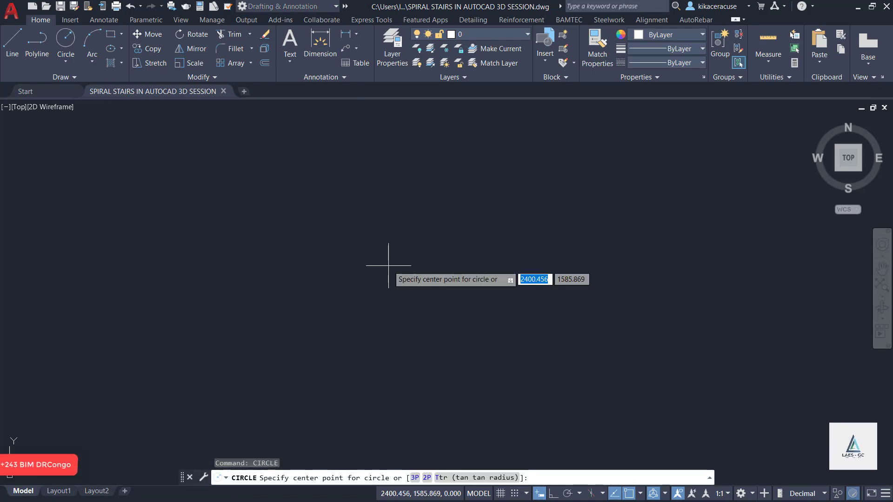
left_click(381, 268)
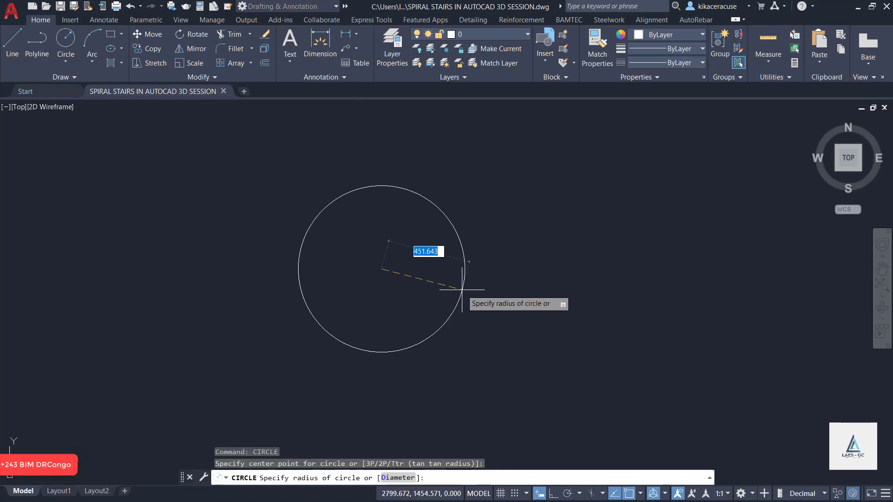
type("0.15")
key("Return")
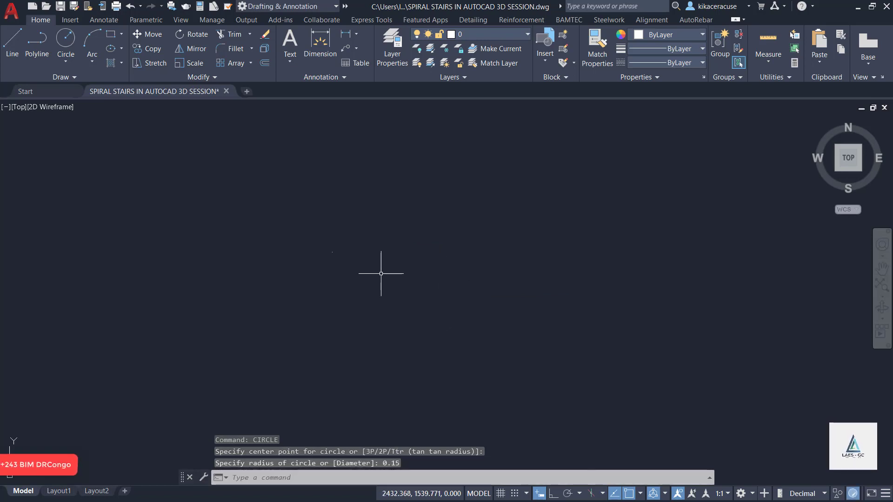
scroll(419, 195, "up", 15)
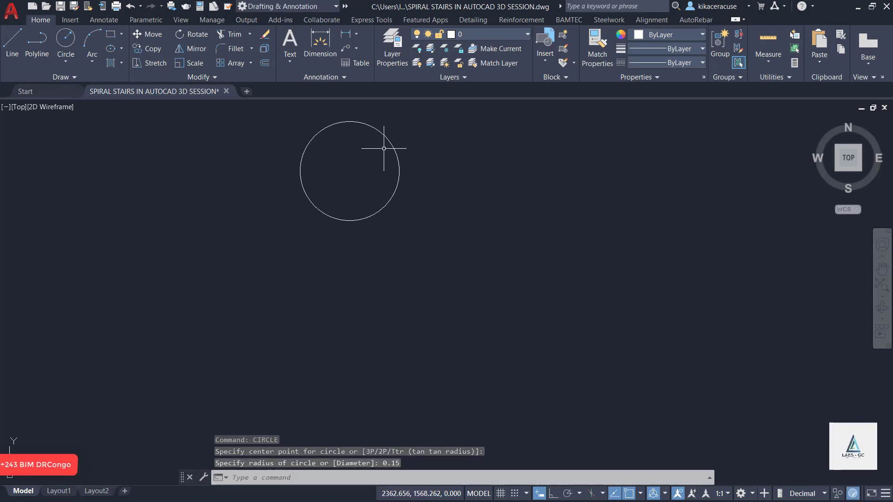
scroll(453, 220, "down", 4)
scroll(399, 199, "up", 4)
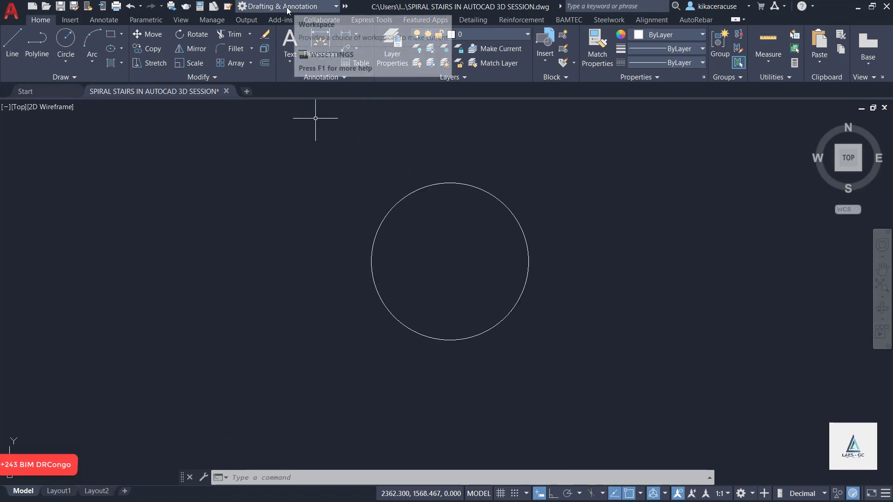
scroll(318, 226, "down", 3)
scroll(398, 200, "up", 5)
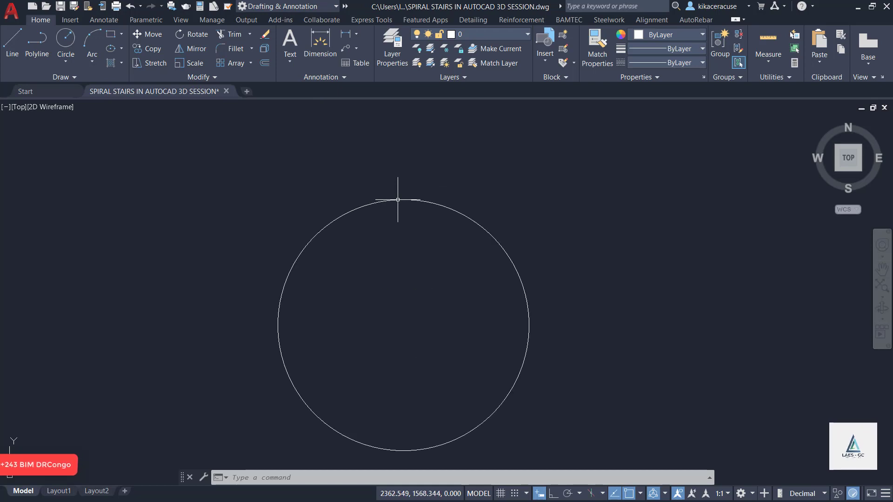
Draw a circle of radius 0.023 centred on the right quadrant point of the large circle
scroll(346, 169, "down", 2)
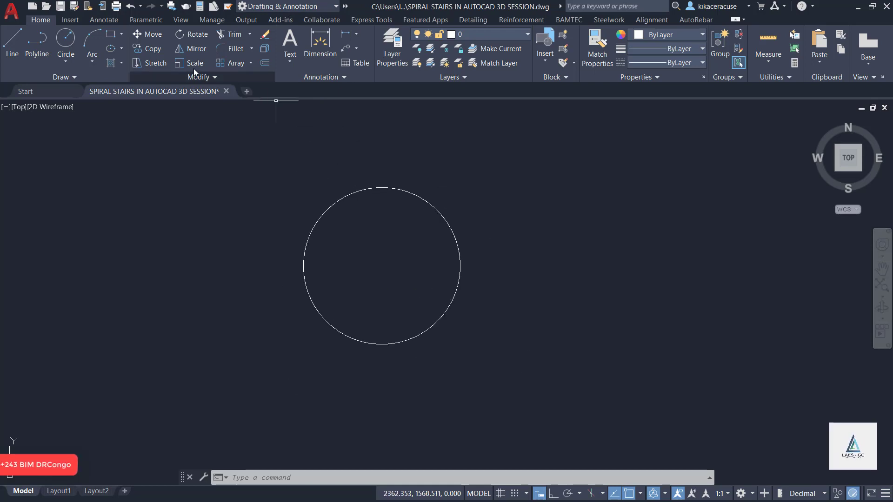
left_click(66, 62)
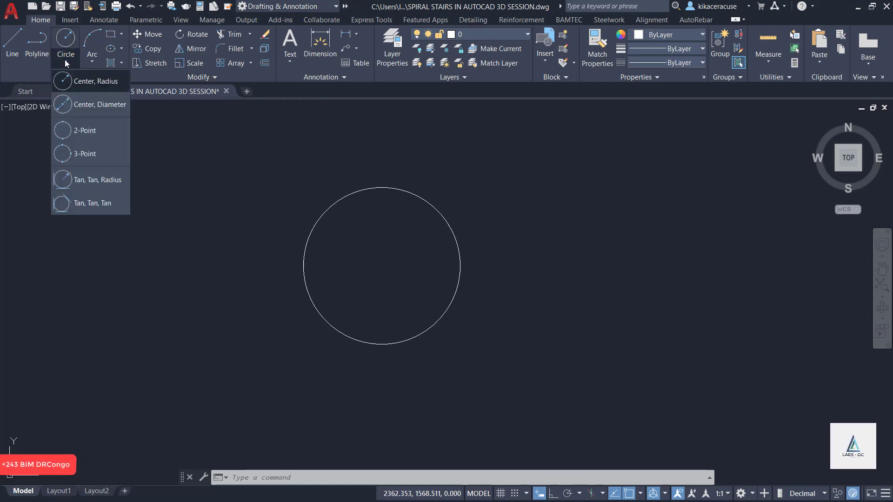
left_click(88, 82)
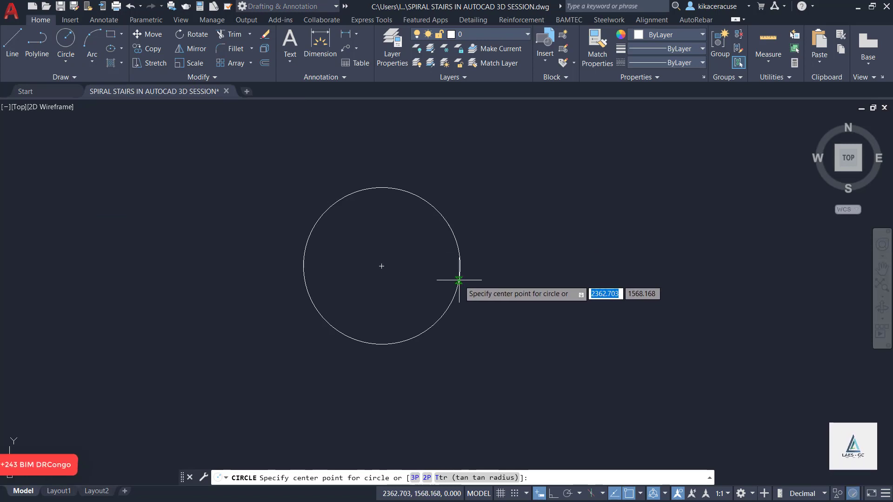
left_click(460, 266)
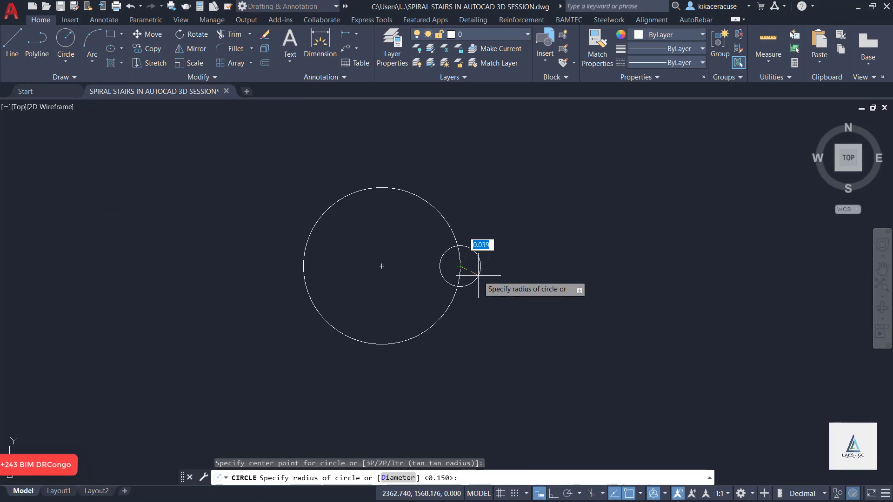
type("0.0")
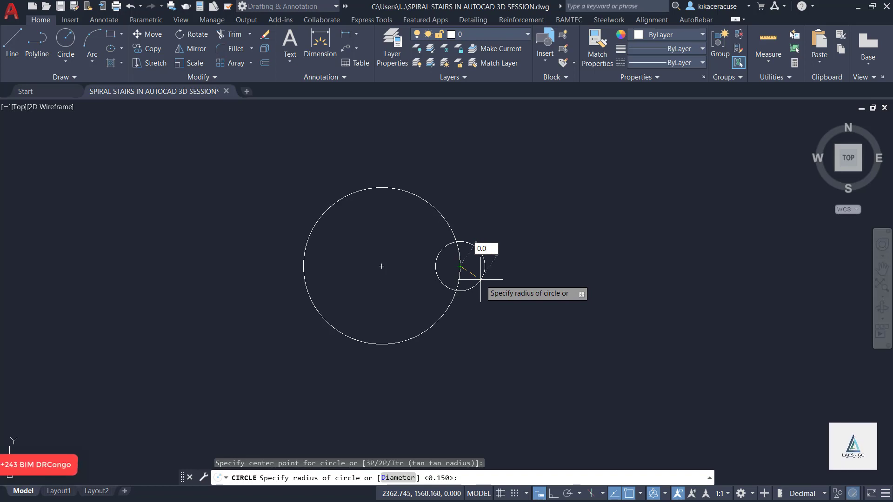
type("23")
key("Return")
Trim the small circle's outer half and the large circle's edge inside it, leaving a rounded notch
scroll(507, 269, "up", 2)
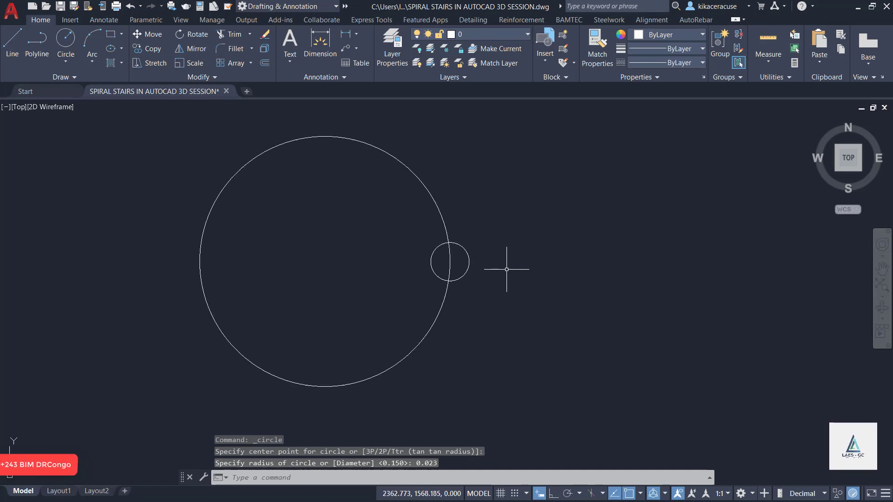
scroll(502, 269, "up", 2)
scroll(500, 280, "down", 2)
scroll(480, 276, "up", 2)
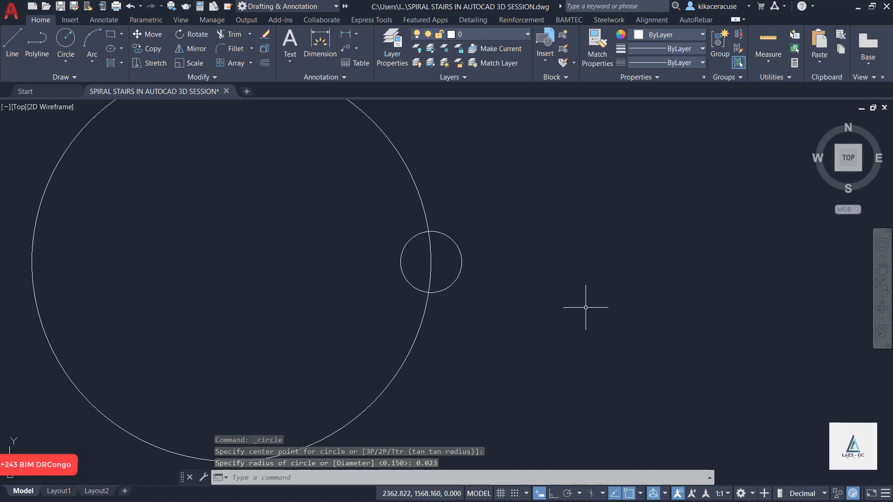
type("tr")
key("Return")
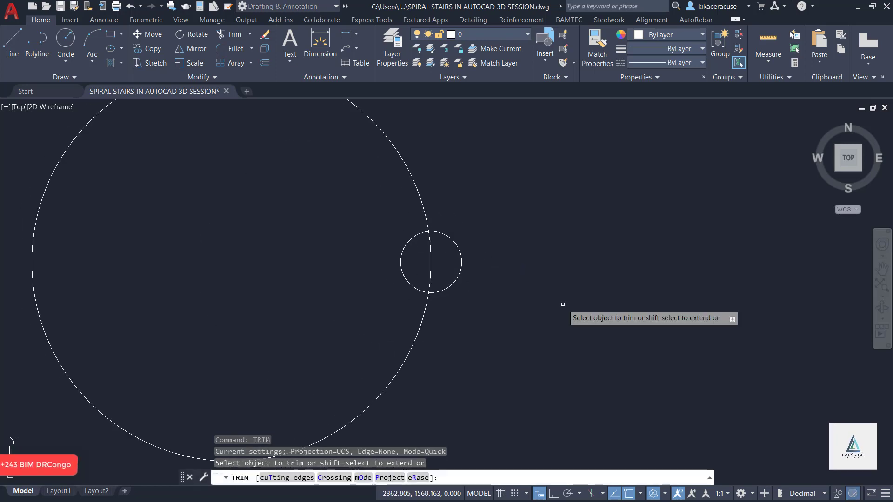
left_click(459, 266)
left_click(431, 263)
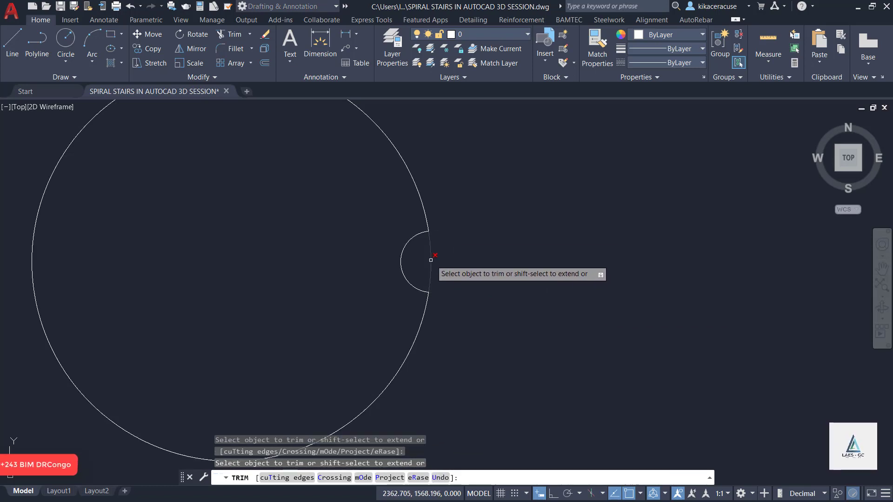
scroll(495, 238, "down", 5)
scroll(522, 247, "up", 2)
key("Escape")
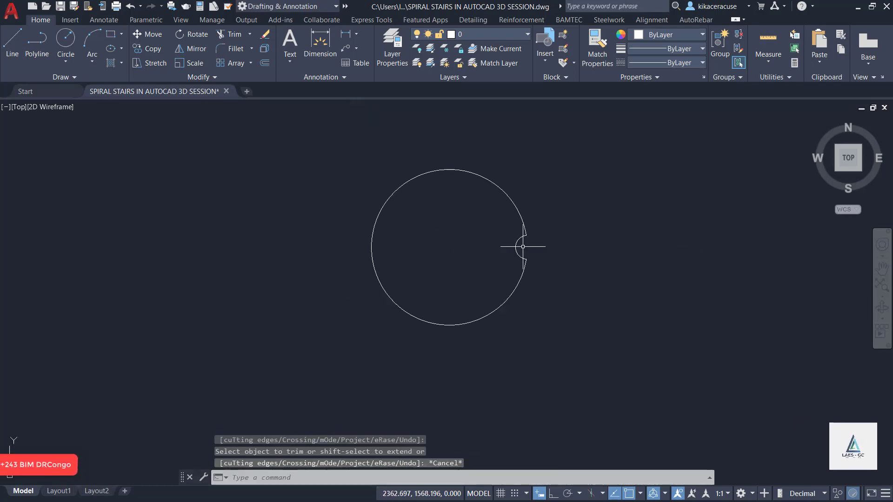
left_click(515, 247)
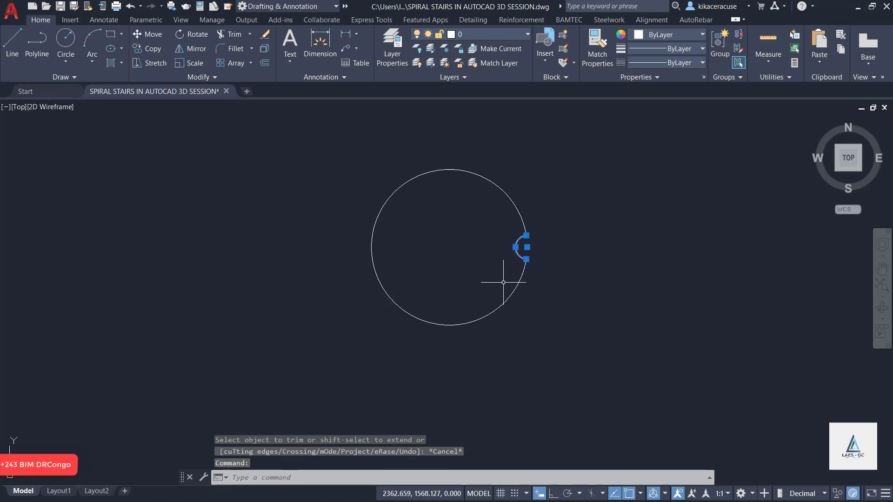
type("AR")
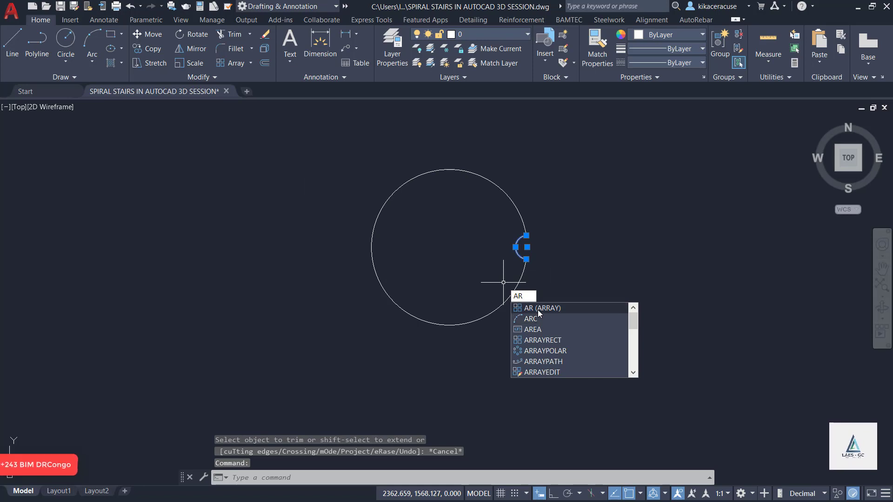
key("Return")
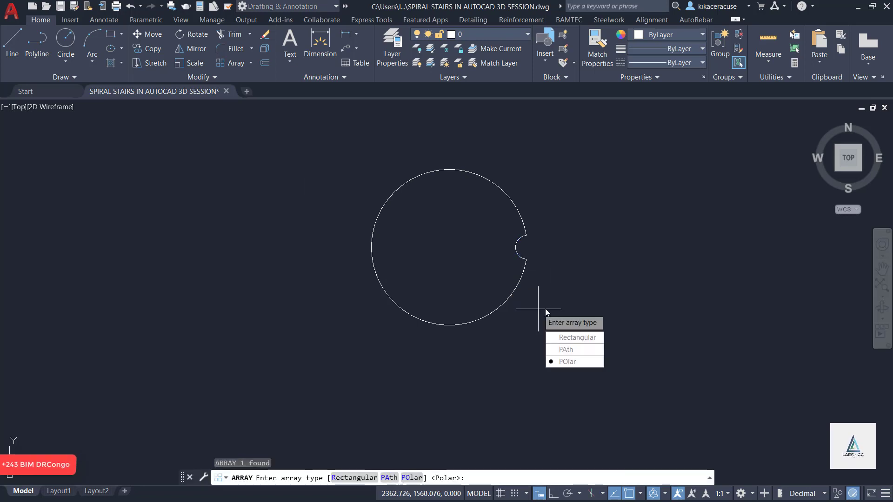
left_click(565, 362)
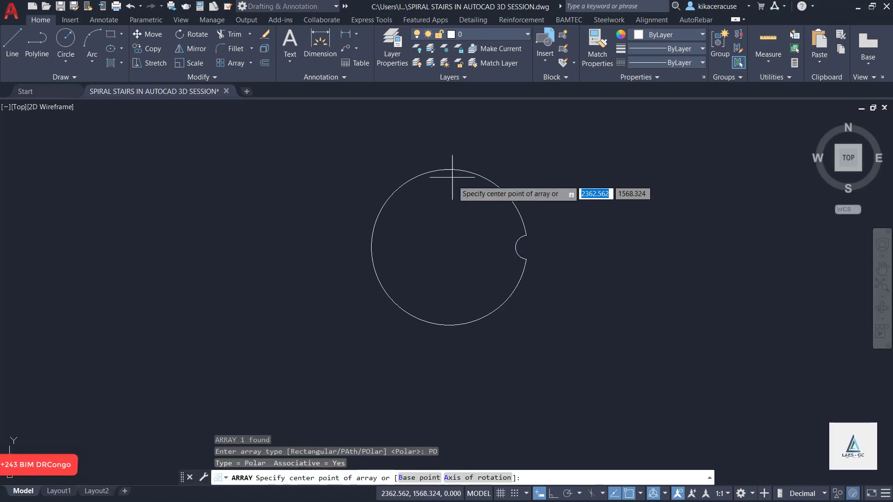
left_click(450, 247)
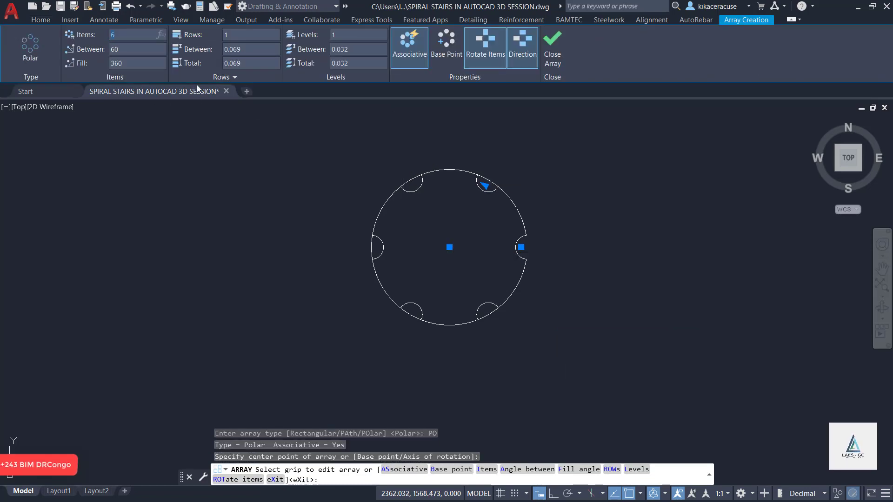
key("Escape")
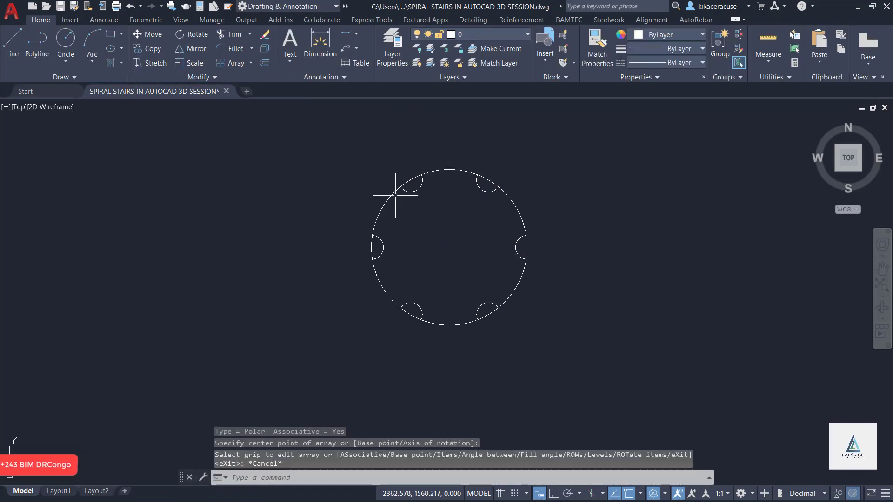
left_click(130, 7)
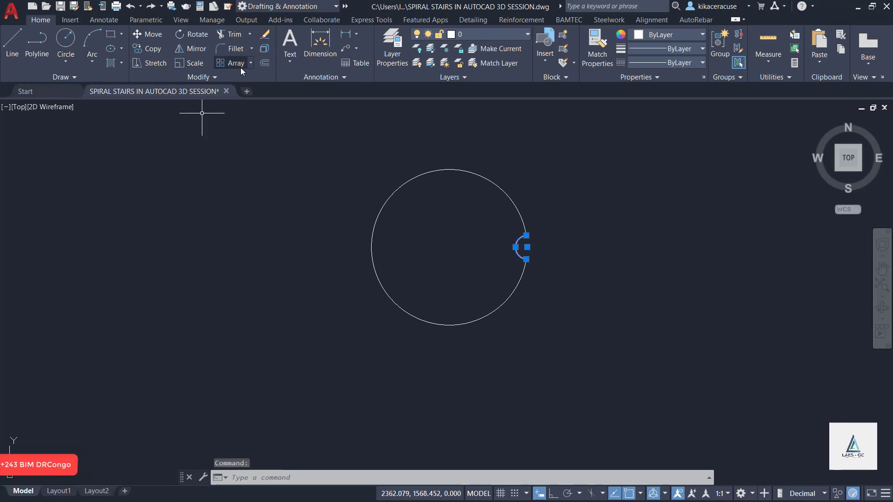
Create a polar array of the notch arc about the large circle's centre with 10 items
left_click(251, 63)
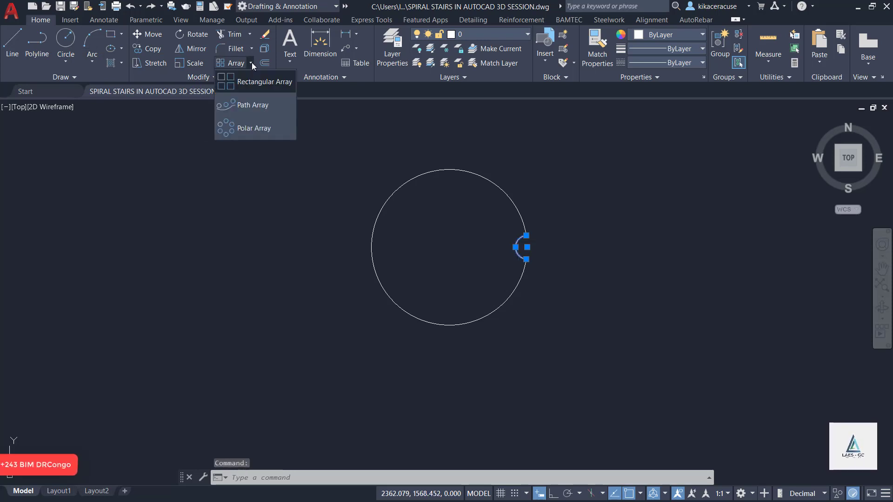
left_click(246, 131)
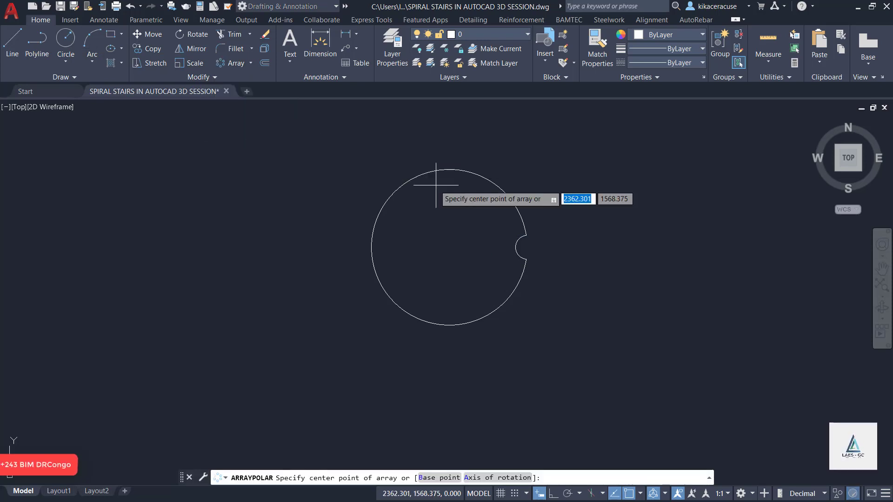
left_click(450, 245)
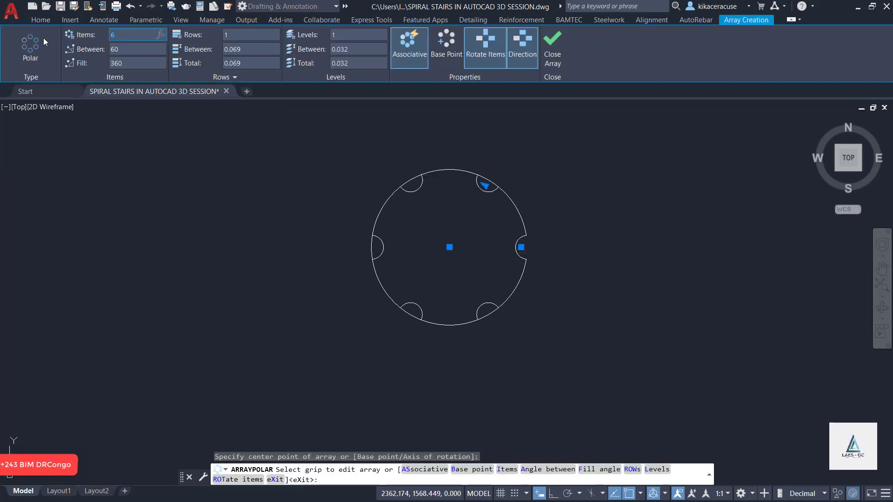
type("10")
key("Return")
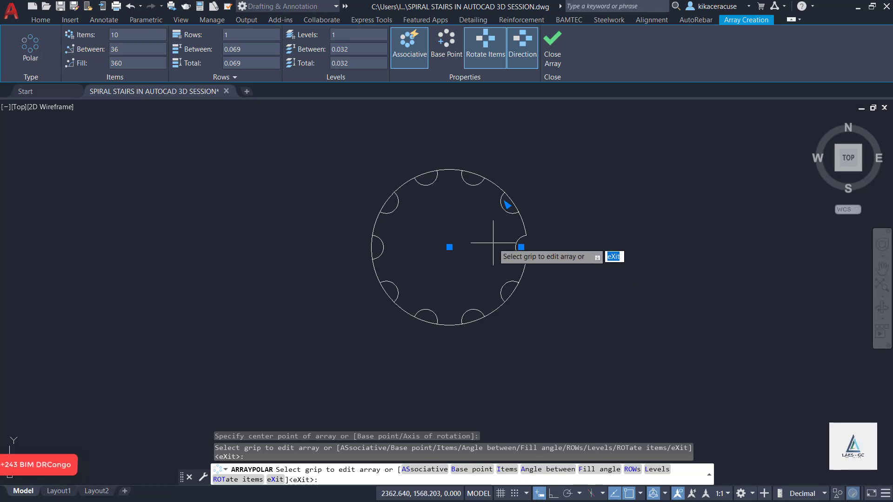
key("Return")
key("Escape")
key("Escape")
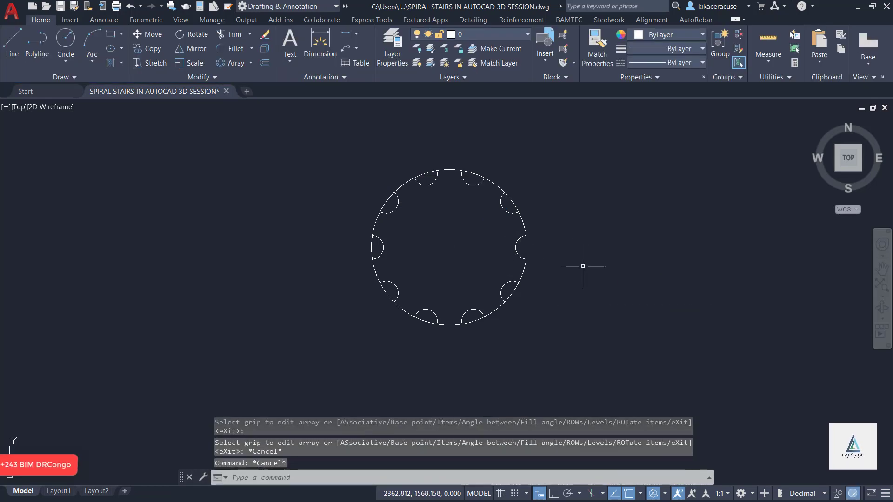
Trim the large circle's edge across the openings of the two bottom notches, the lower-left notch and the left notch
key("BackSpace")
key("BackSpace")
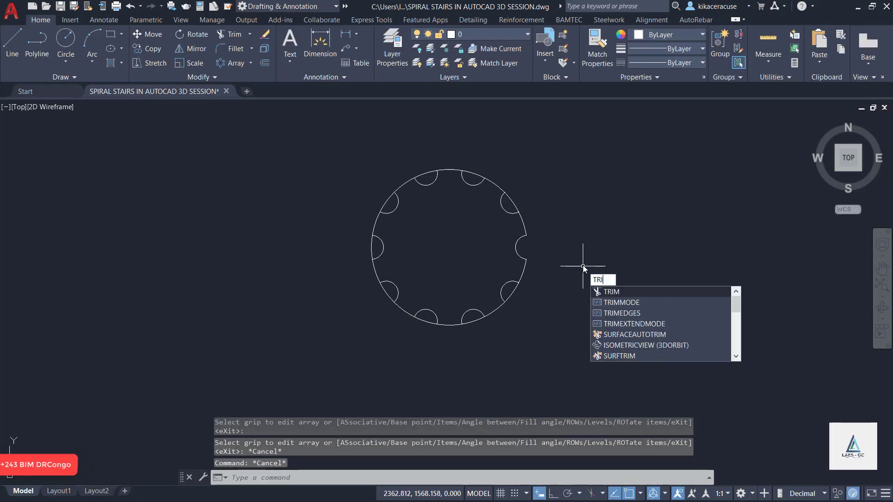
left_click(620, 293)
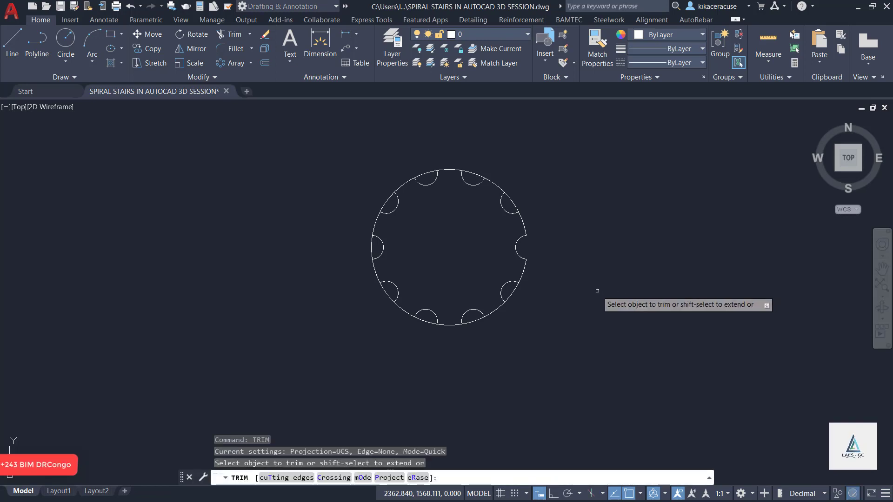
scroll(511, 289, "up", 2)
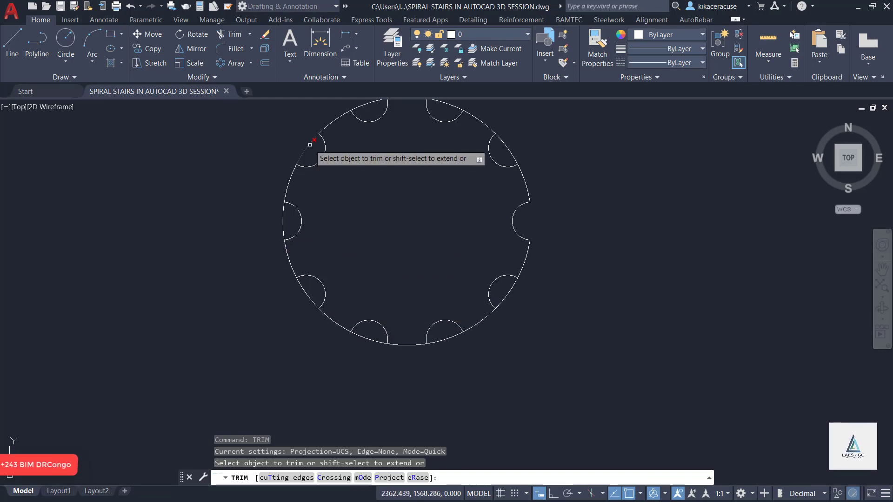
left_click(360, 109)
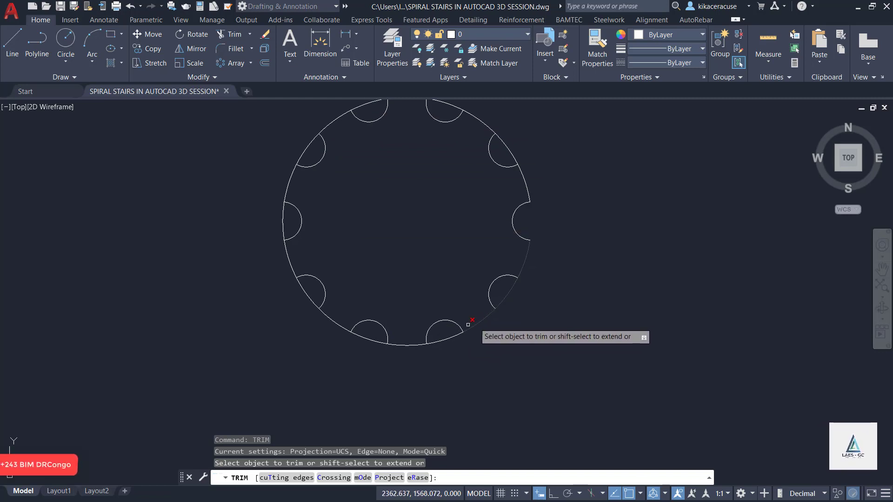
left_click(444, 340)
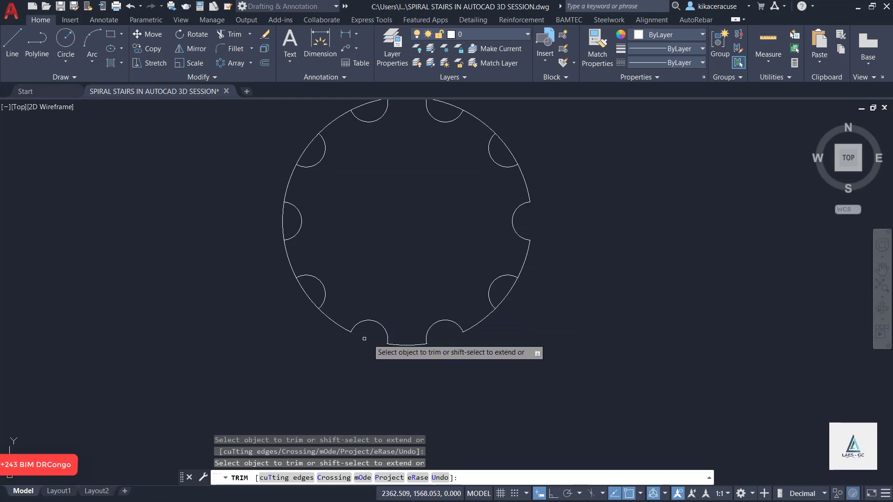
left_click(364, 339)
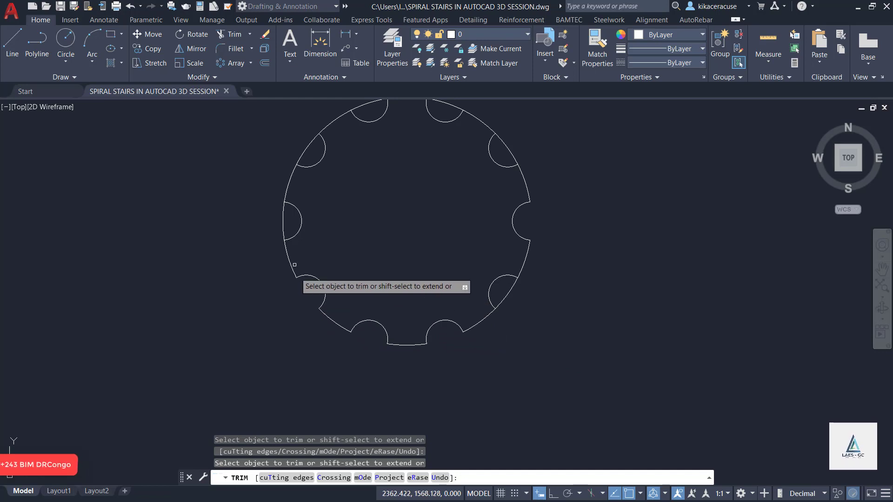
left_click(283, 222)
Trim the large circle's edge across the remaining upper and right-hand notch openings to complete the scalloped outline
scroll(314, 296, "down", 4)
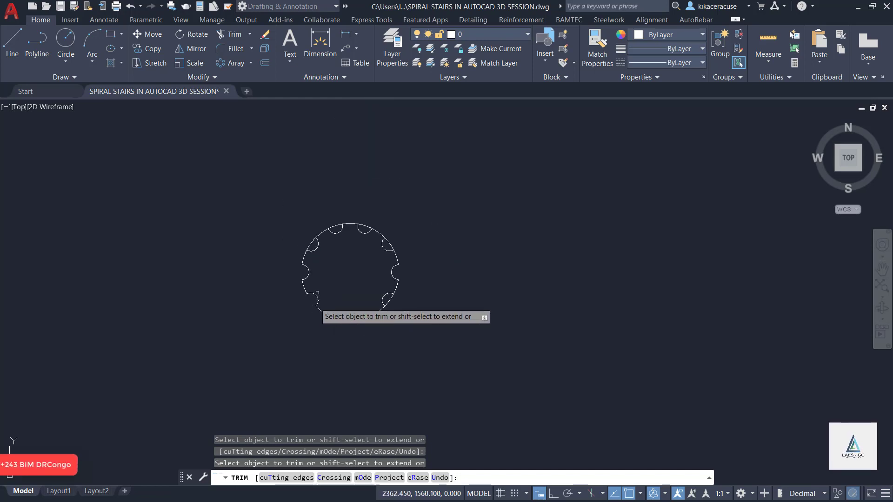
scroll(311, 251, "up", 6)
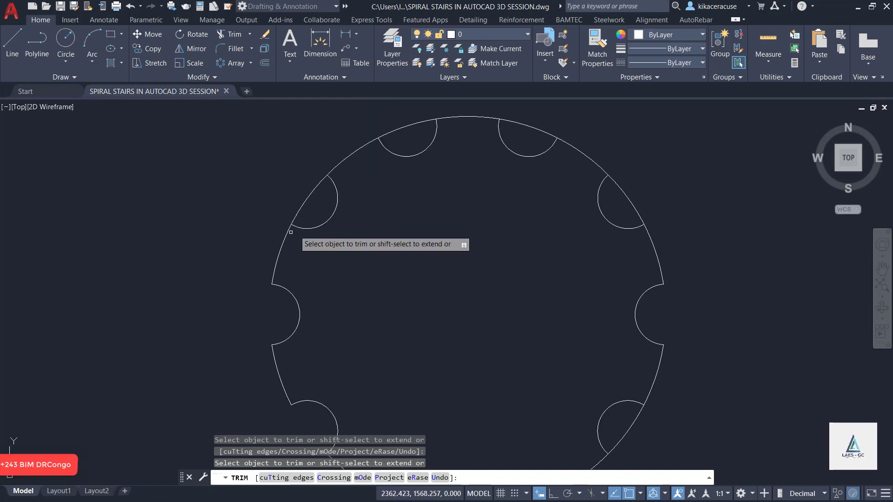
scroll(282, 238, "down", 2)
scroll(293, 208, "up", 2)
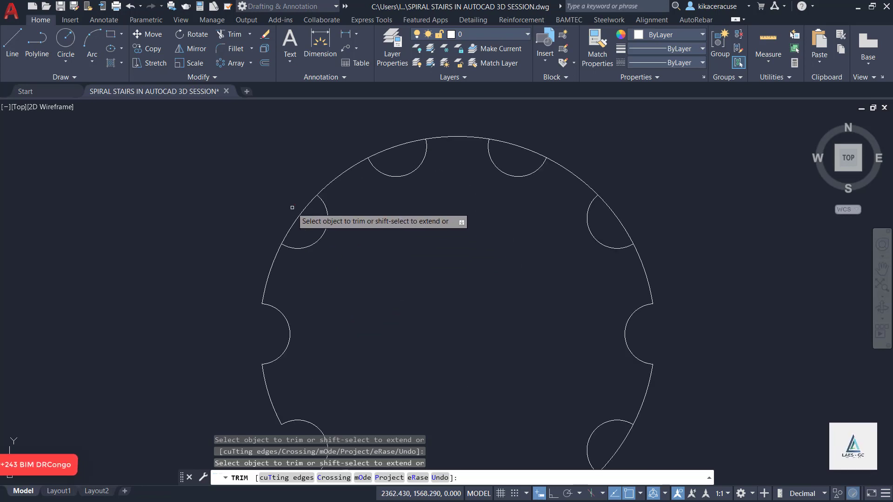
left_click(298, 213)
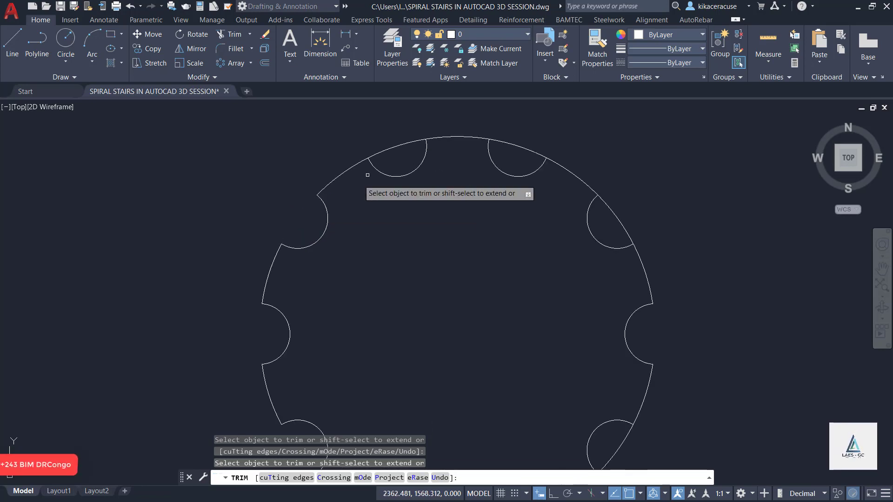
left_click(397, 145)
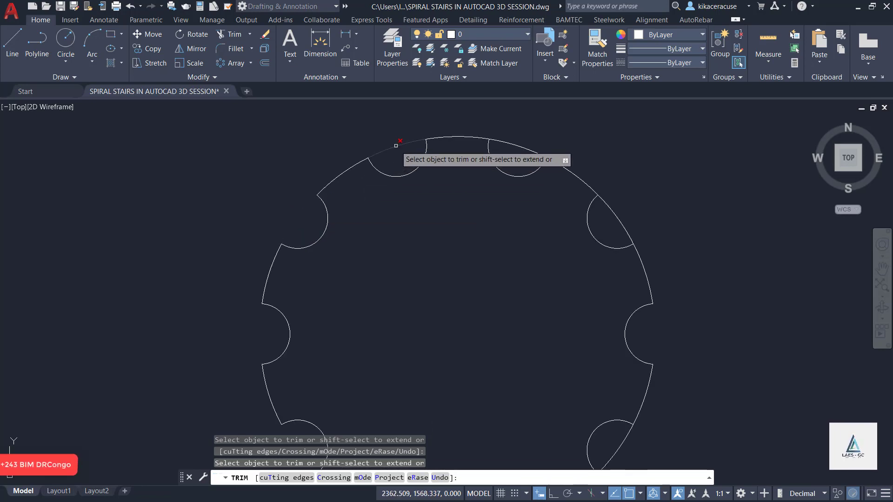
left_click(527, 145)
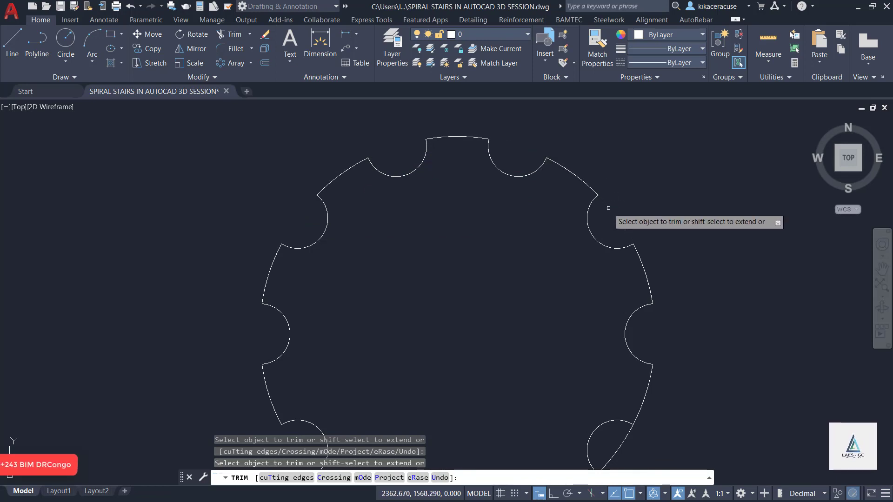
scroll(608, 208, "down", 2)
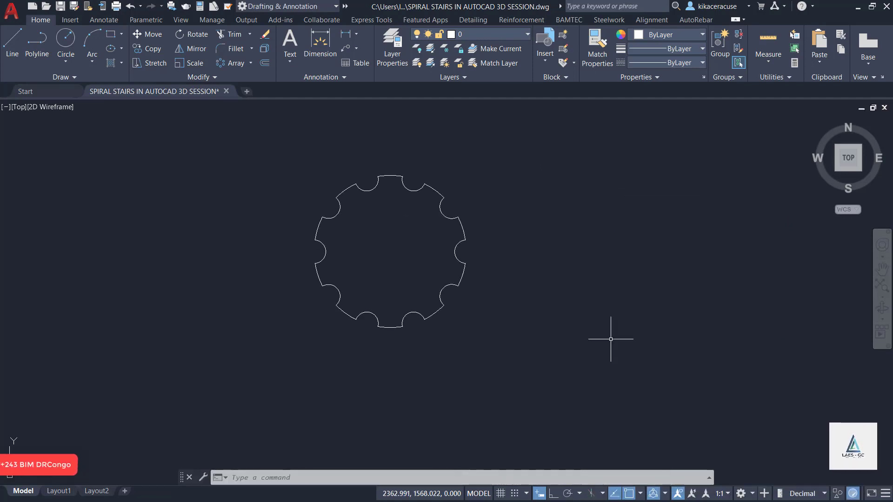
Draw a circle of radius 1.15 centred on the scalloped column profile
scroll(486, 225, "down", 4)
scroll(465, 237, "up", 3)
scroll(470, 298, "down", 5)
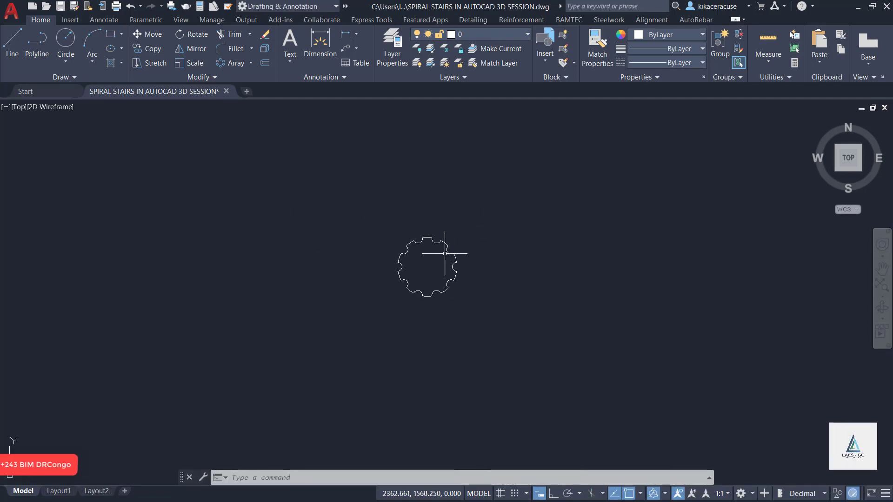
scroll(450, 240, "up", 4)
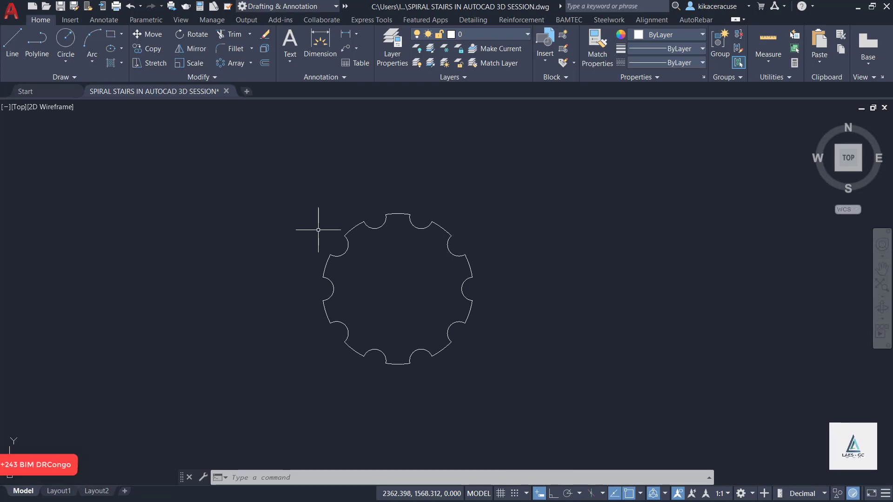
type("I")
key("Return")
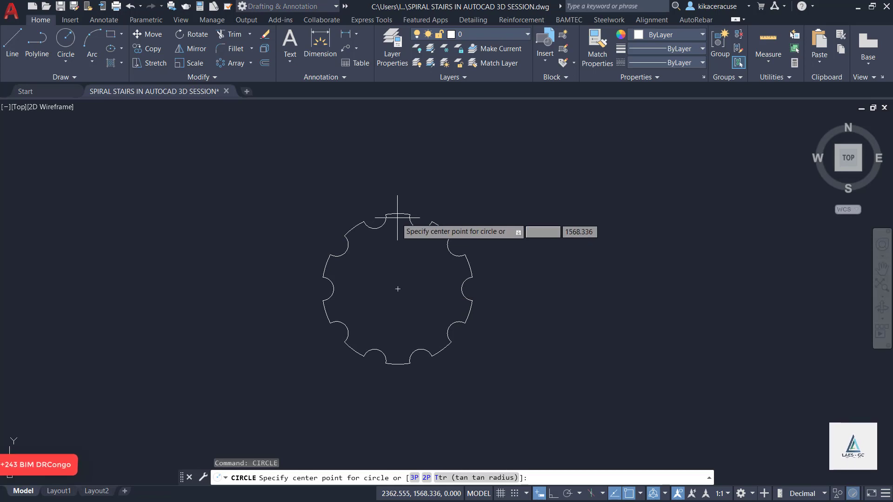
left_click(399, 289)
scroll(400, 289, "down", 4)
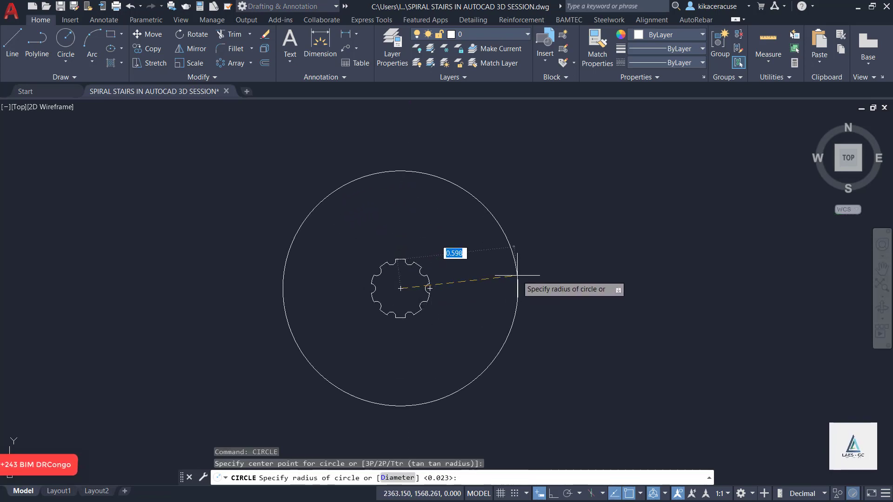
key("Return")
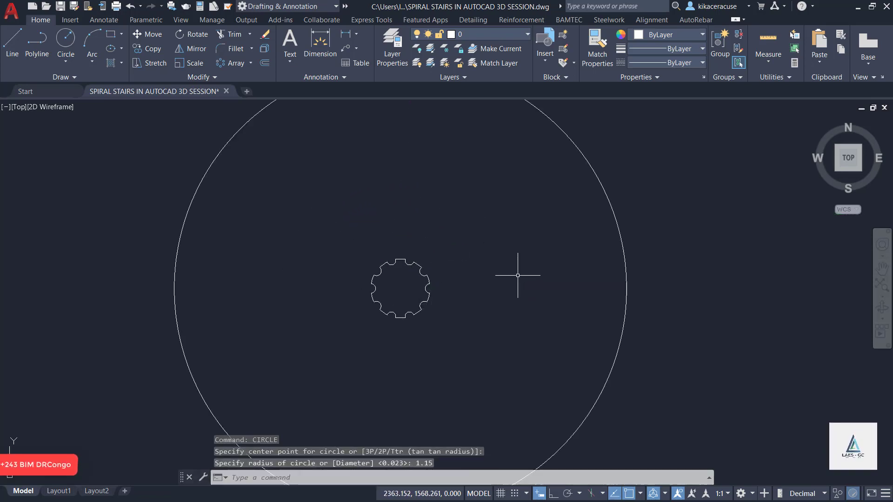
scroll(516, 275, "down", 4)
scroll(493, 274, "up", 4)
scroll(401, 273, "down", 4)
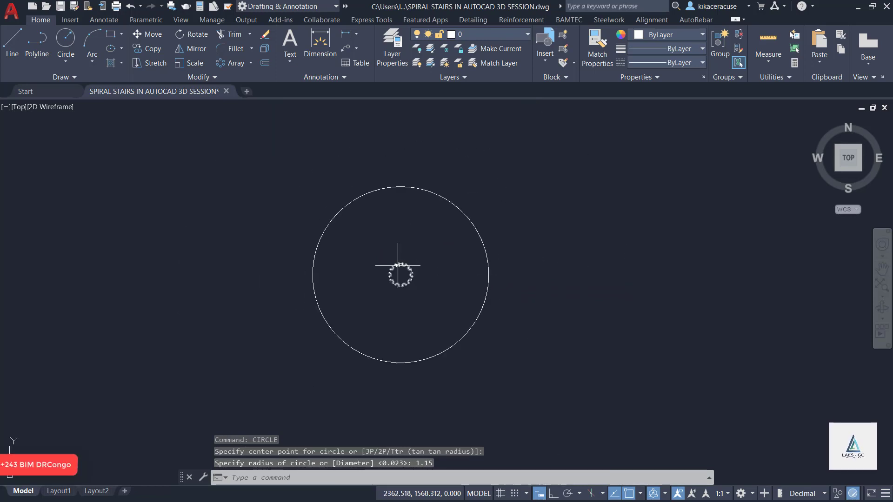
Turn on Ortho and draw a horizontal line from the column's right-hand notch to the large outer circle
scroll(398, 266, "up", 6)
scroll(397, 266, "down", 6)
scroll(386, 265, "up", 6)
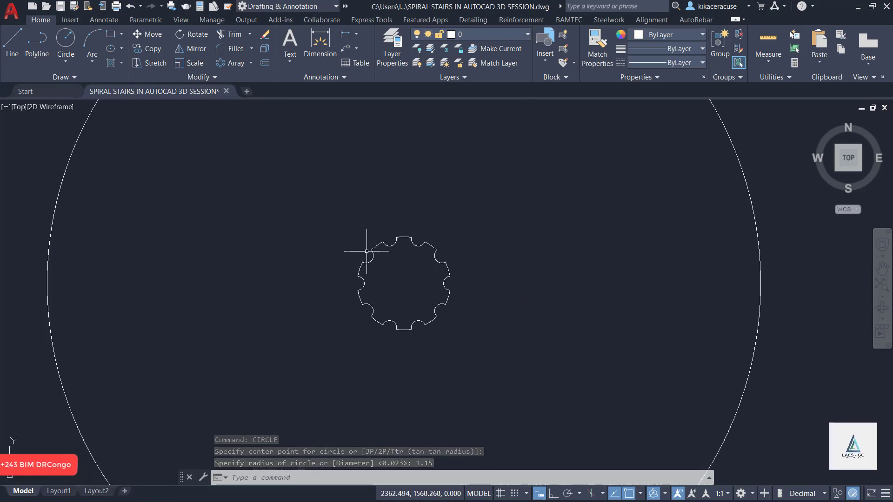
scroll(395, 250, "down", 6)
scroll(410, 251, "up", 6)
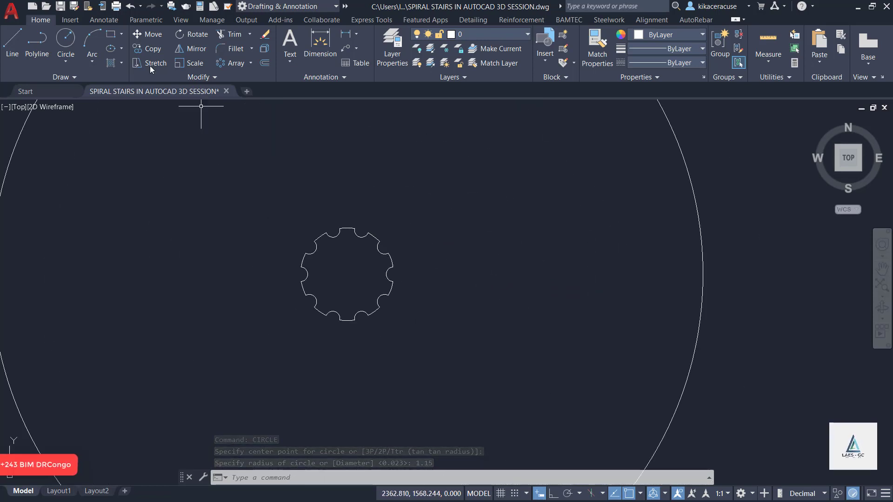
left_click(11, 40)
scroll(405, 279, "up", 4)
left_click(358, 273)
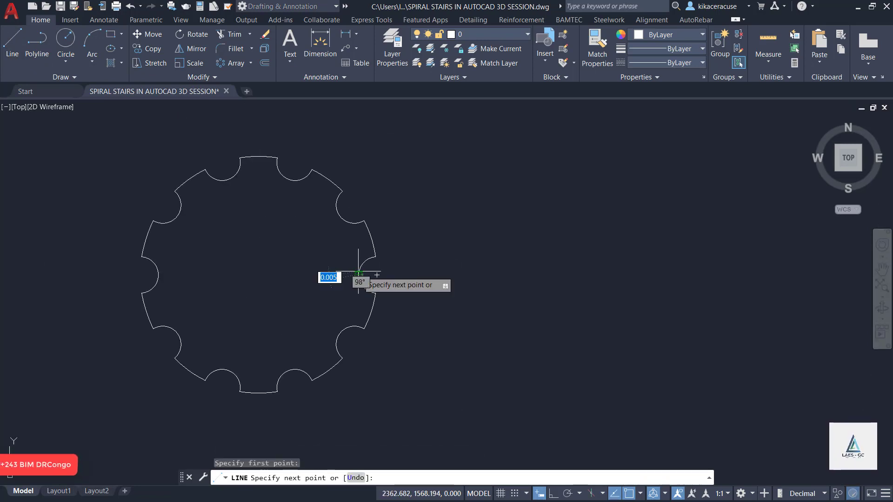
scroll(358, 274, "down", 4)
left_click(553, 493)
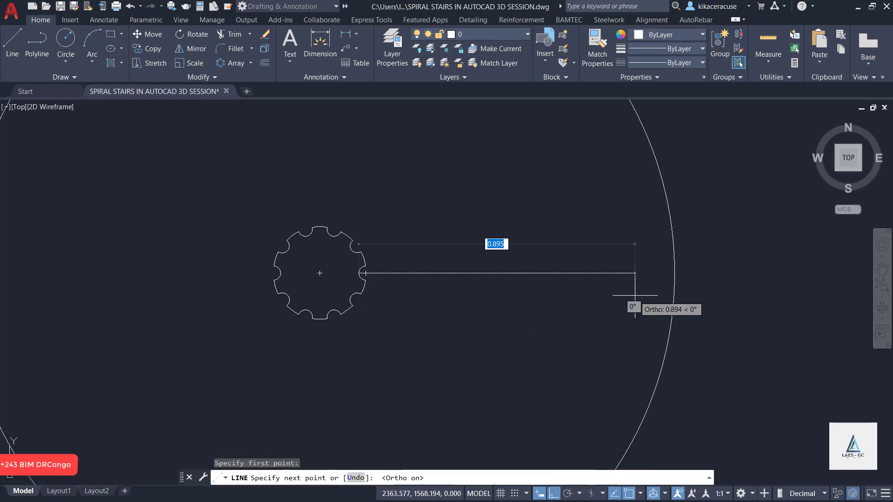
left_click(674, 274)
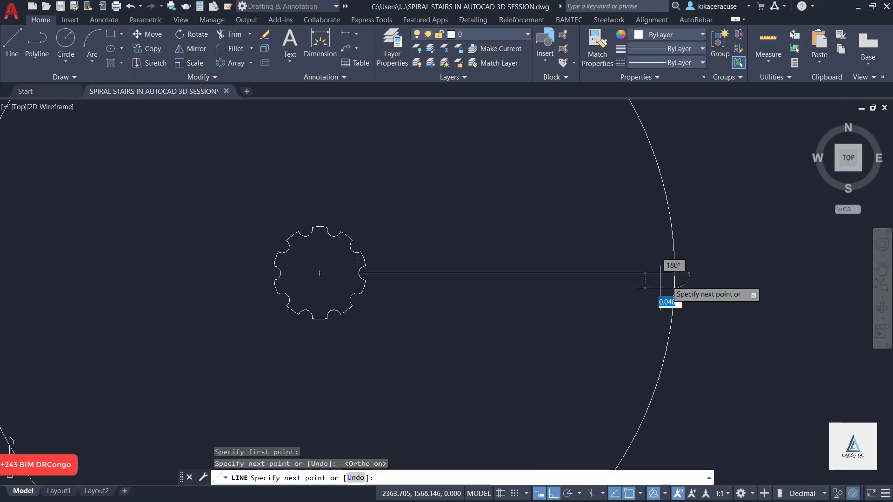
key("Escape")
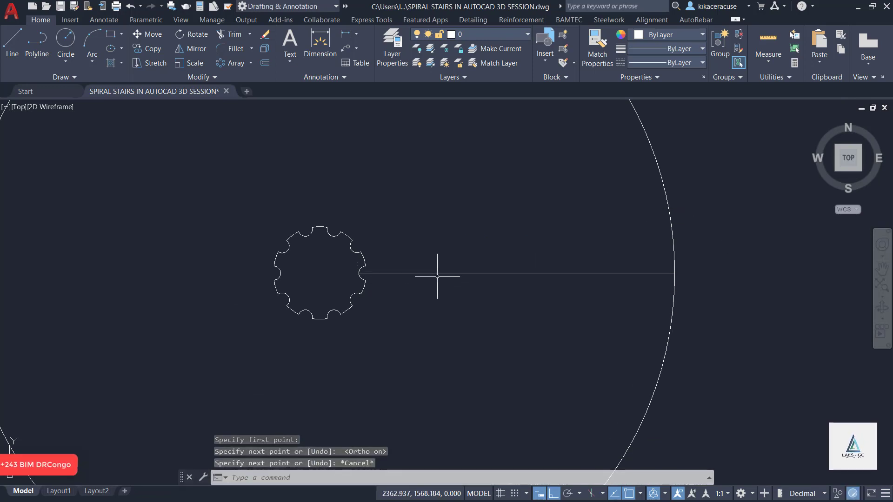
Create a polar array of the horizontal line about the column's centre with 15 items
left_click(437, 274)
scroll(518, 273, "down", 4)
scroll(518, 274, "up", 2)
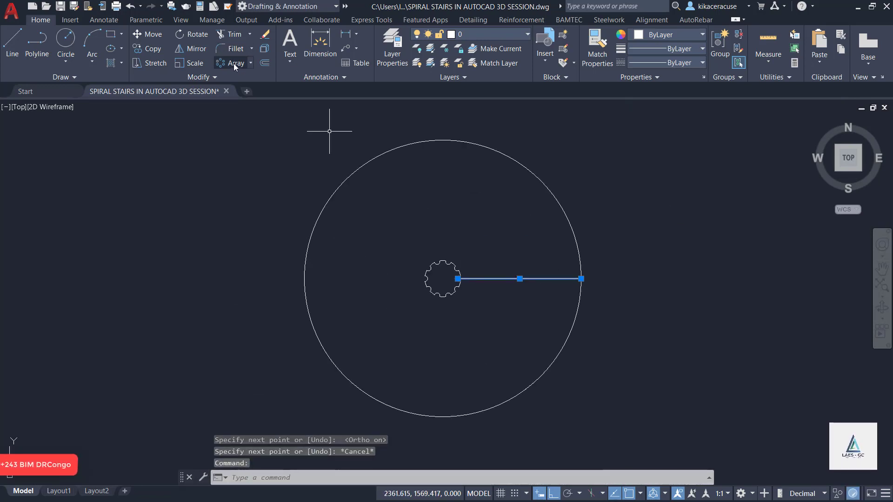
left_click(235, 65)
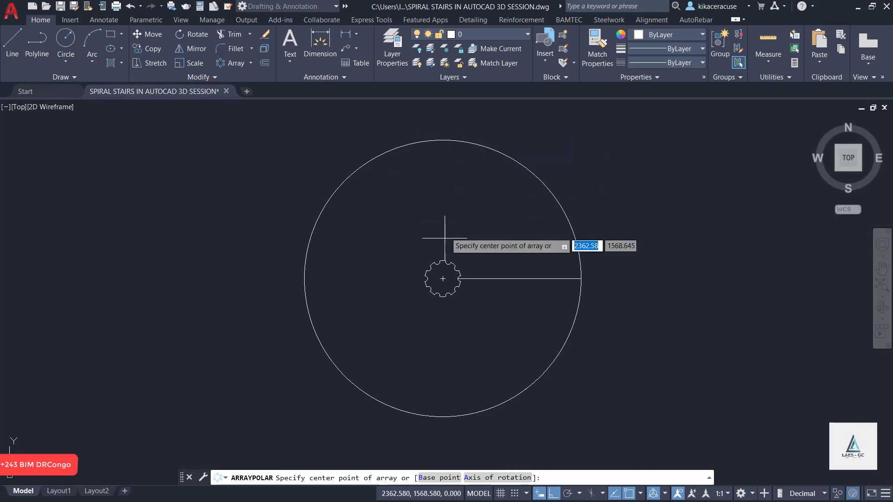
left_click(442, 279)
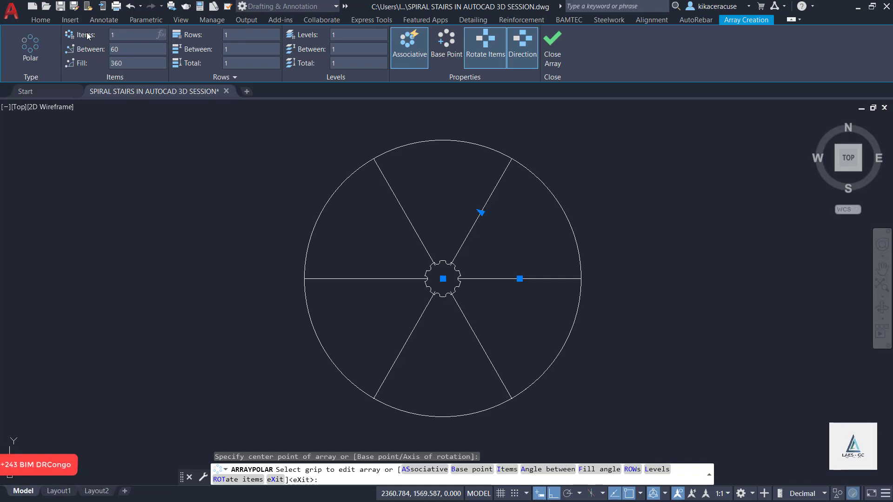
type("5")
key("Return")
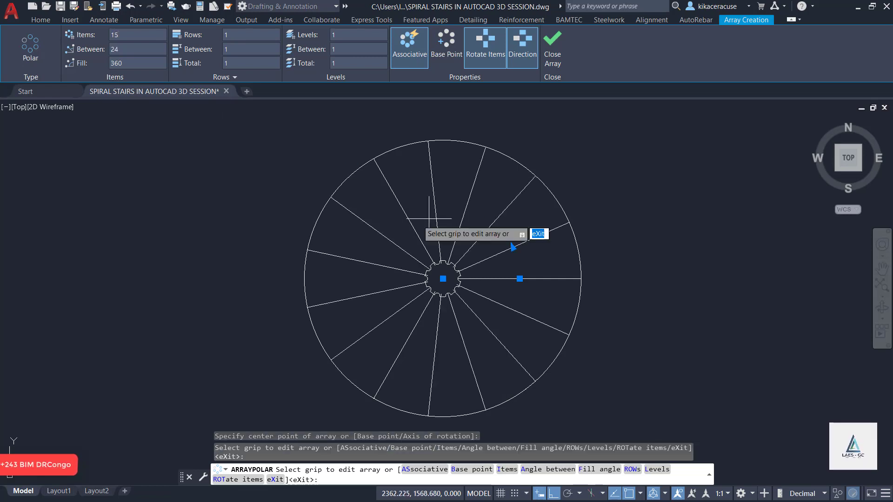
scroll(470, 266, "up", 6)
key("Escape")
key("Escape")
Draw a line over the first arrayed spoke above the horizontal one, from the column's edge to the outer circle
scroll(451, 269, "down", 5)
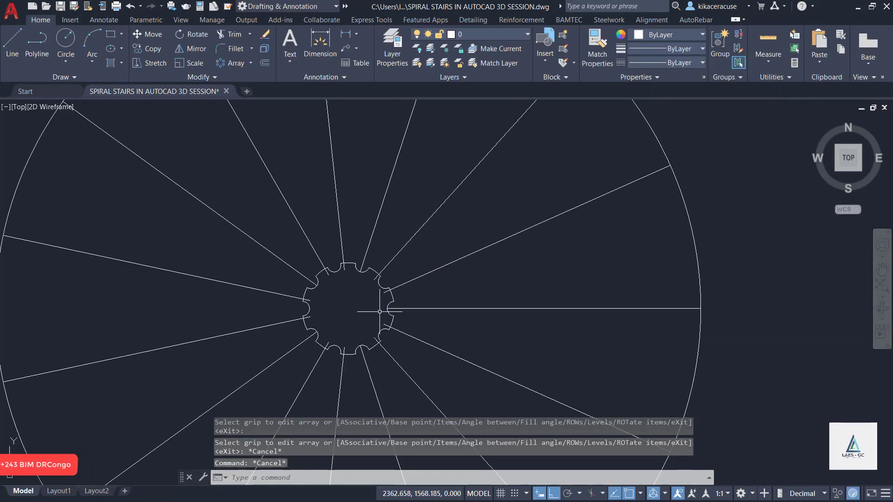
scroll(276, 177, "up", 5)
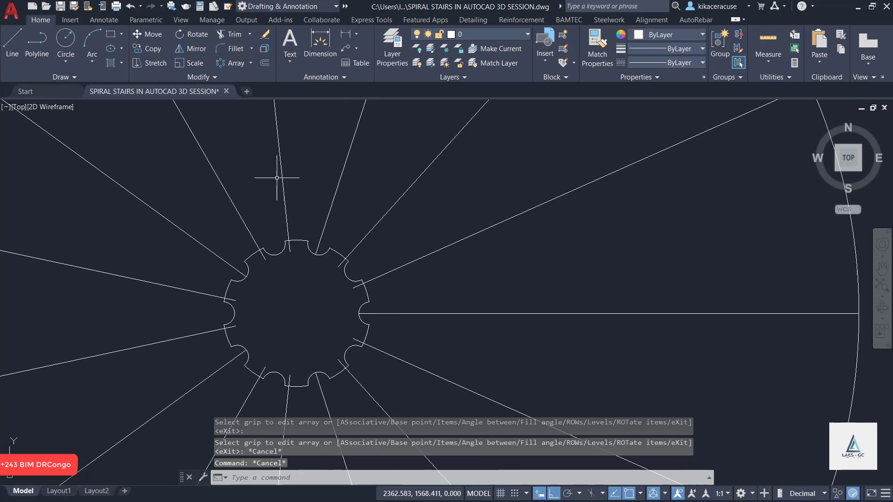
left_click(14, 43)
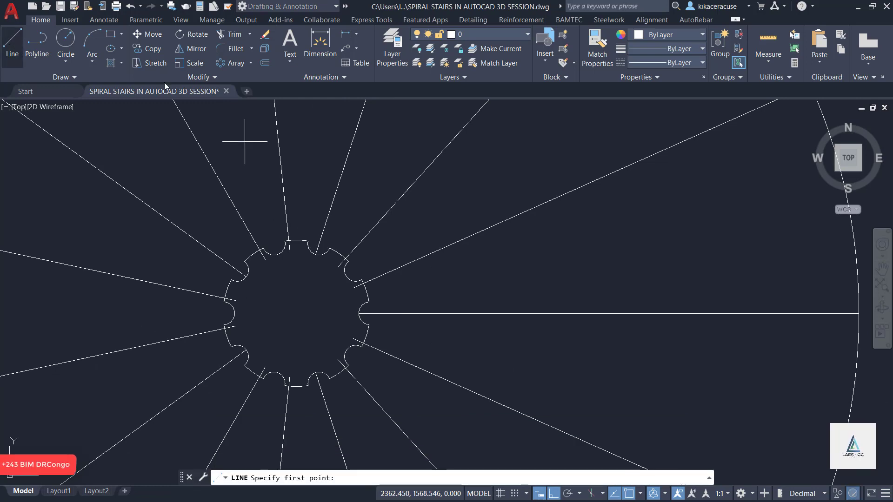
left_click(363, 282)
scroll(362, 279, "down", 5)
scroll(449, 231, "up", 5)
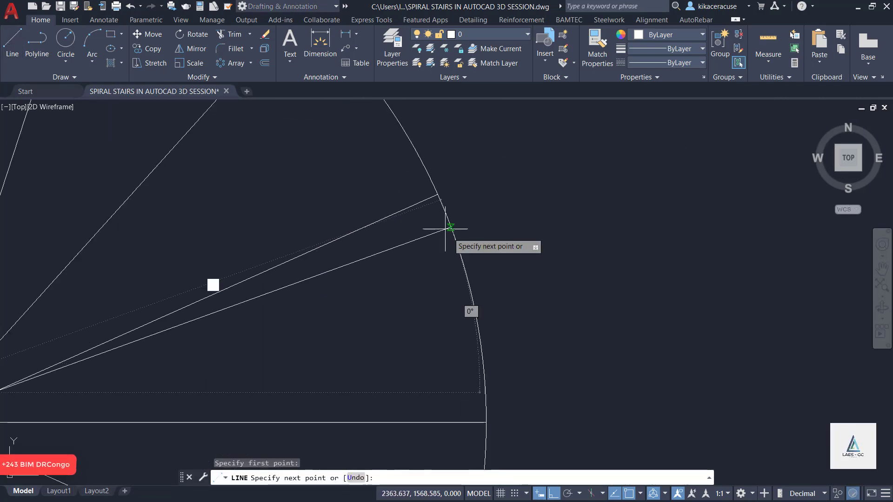
left_click(435, 195)
scroll(435, 195, "down", 6)
key("Escape")
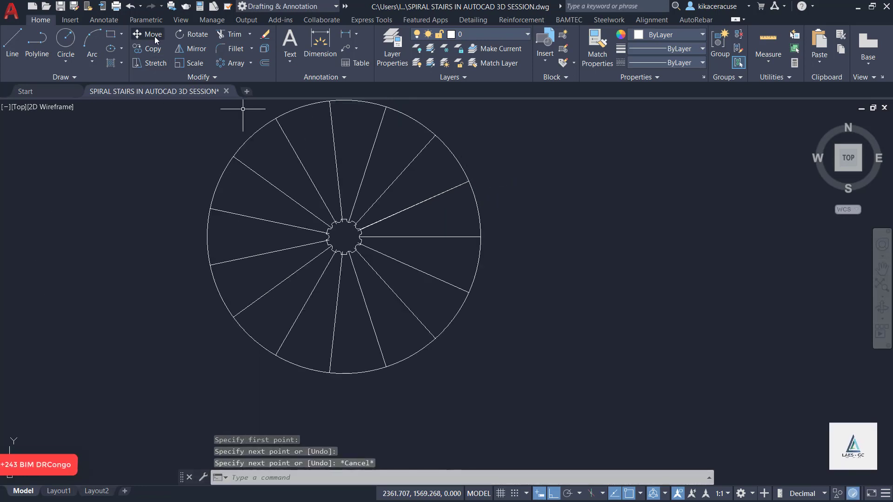
Draw a line over the horizontal spoke, from the column's right-hand notch to the outer circle
left_click(12, 44)
scroll(369, 221, "up", 5)
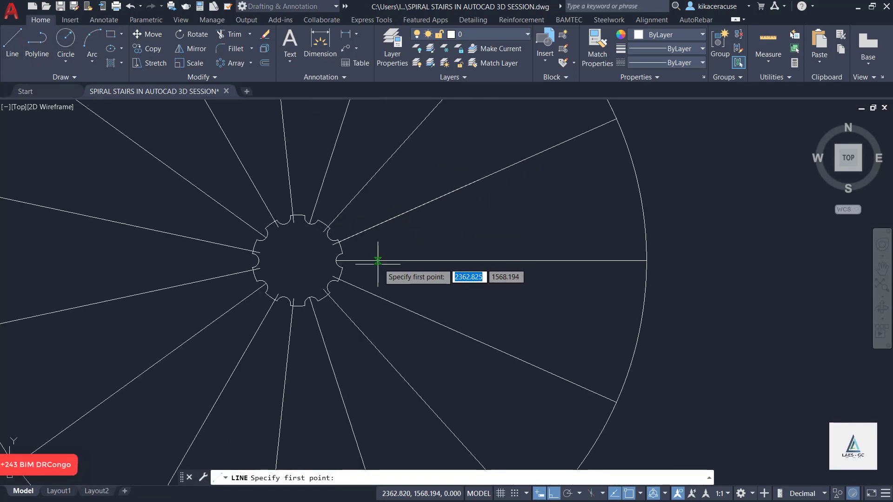
left_click(338, 261)
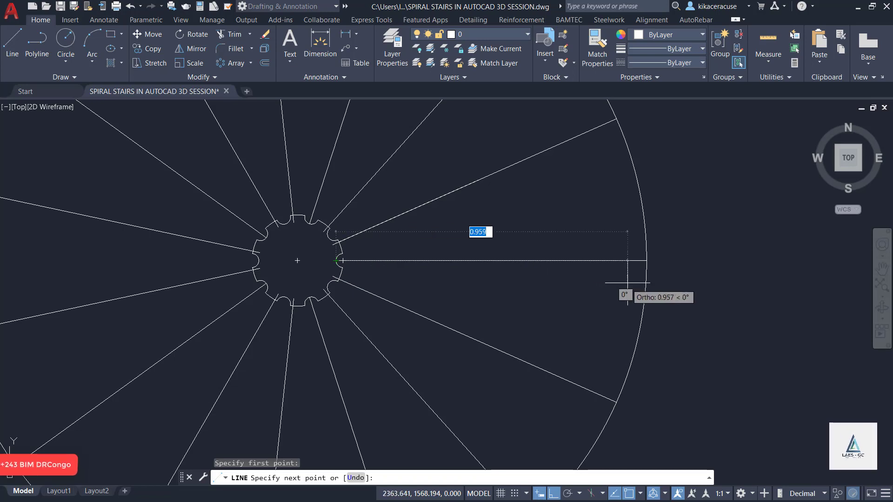
left_click(646, 261)
key("Escape")
scroll(563, 277, "down", 5)
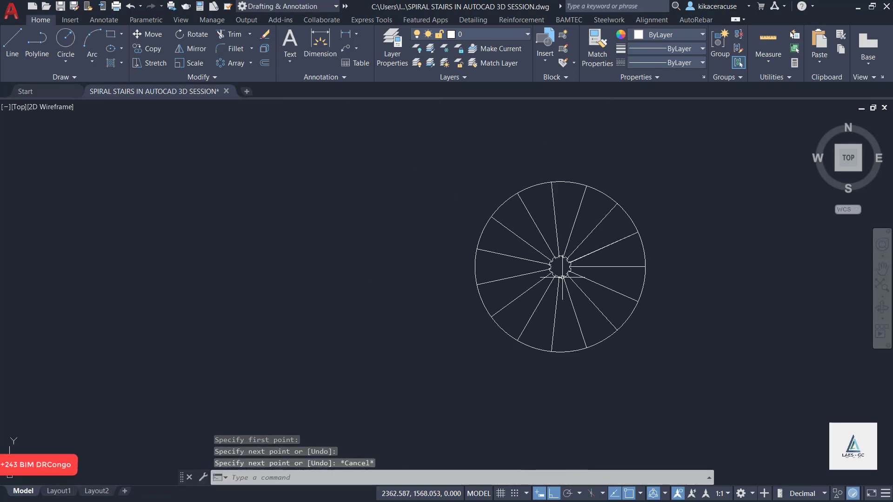
Delete the polar array of spokes, keeping the two separately drawn lines that bound the tread
scroll(532, 270, "up", 4)
left_click(503, 190)
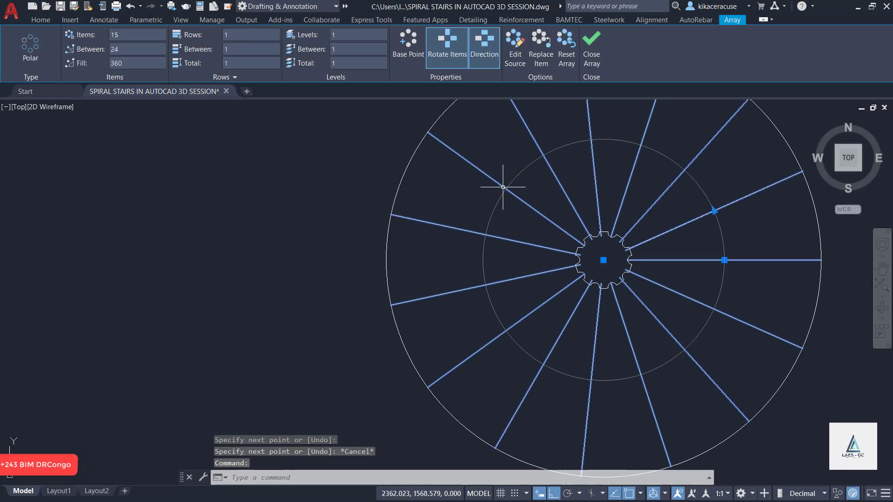
key("Delete")
scroll(409, 230, "down", 4)
scroll(442, 240, "up", 4)
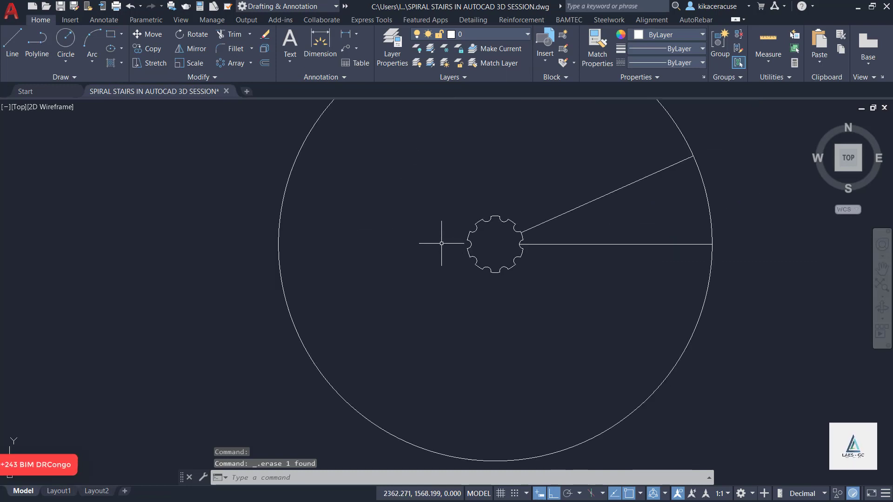
Switch to the 3D Modeling workspace and set the drawing to the isometric home view
left_click(298, 5)
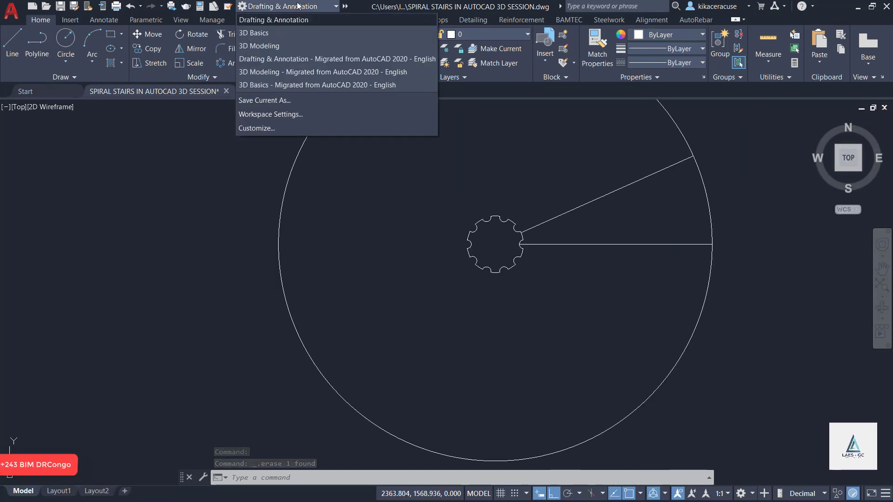
left_click(256, 47)
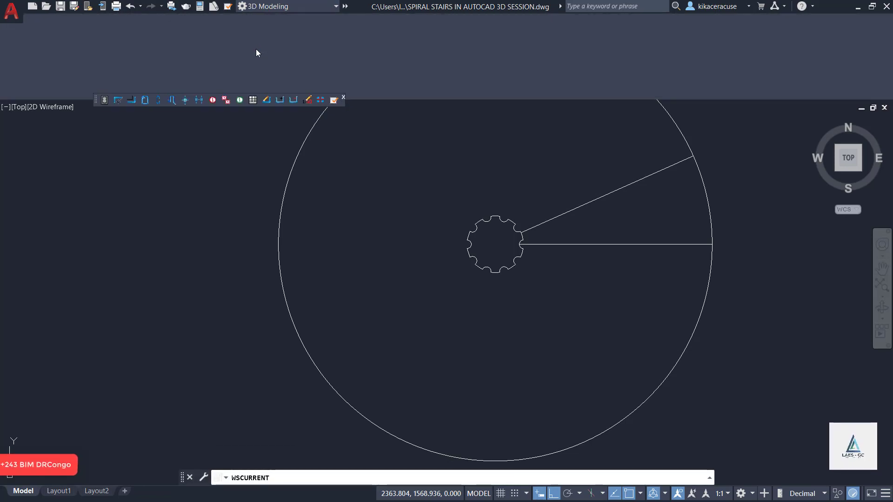
left_click(344, 99)
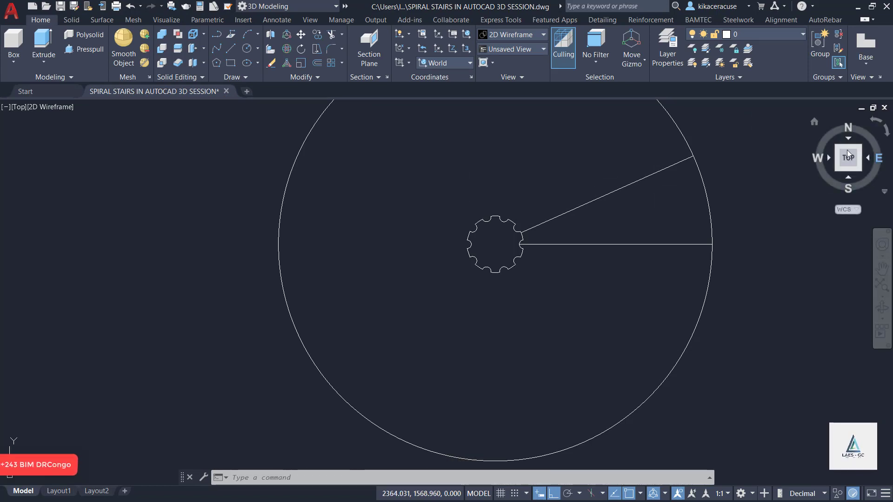
left_click(815, 122)
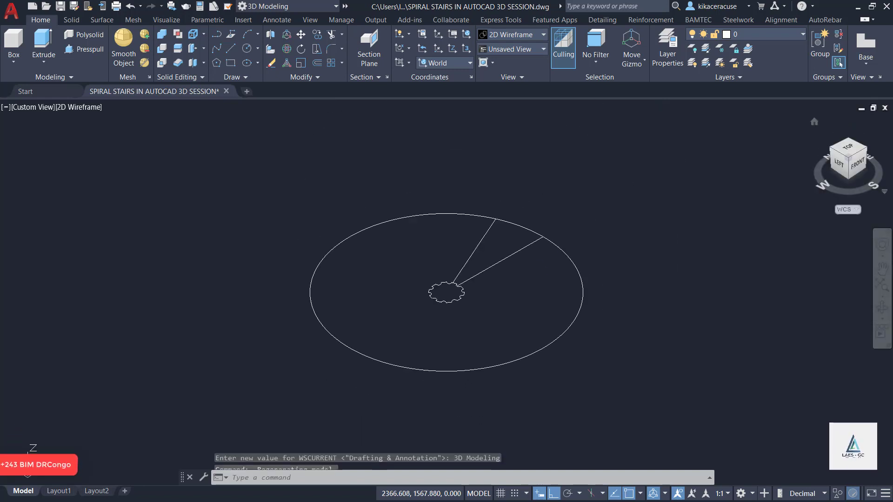
scroll(484, 269, "down", 5)
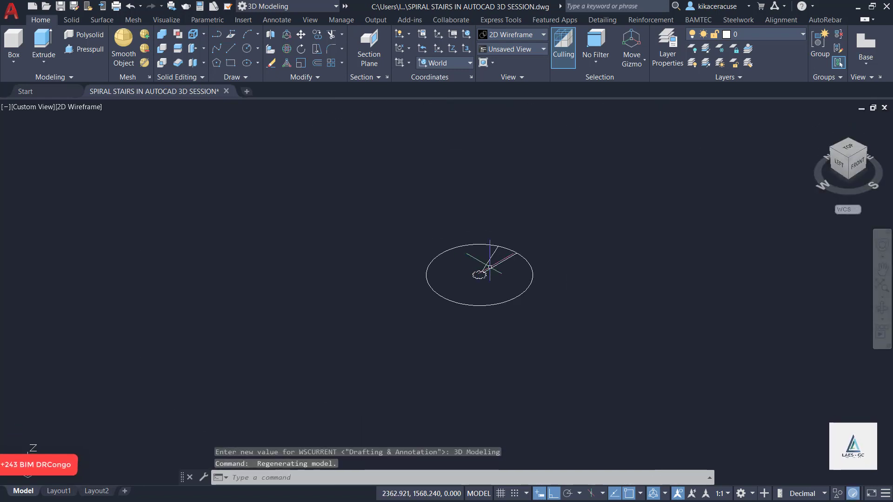
scroll(502, 260, "up", 2)
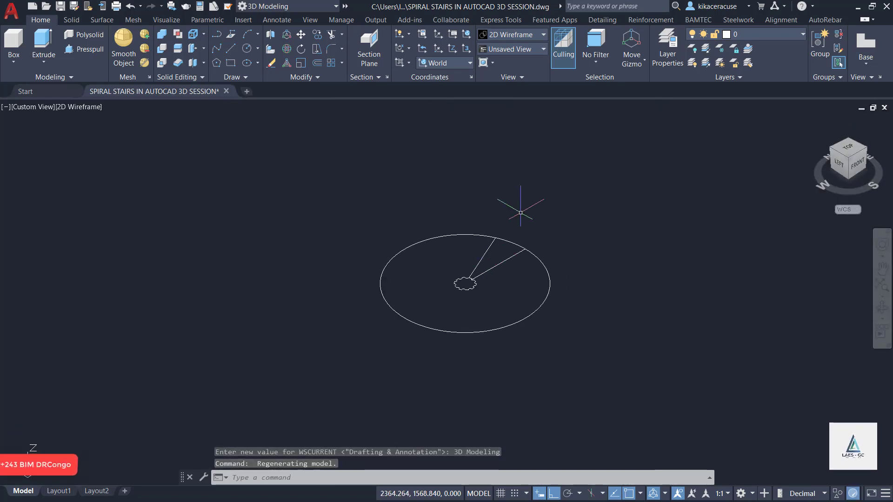
scroll(495, 235, "up", 4)
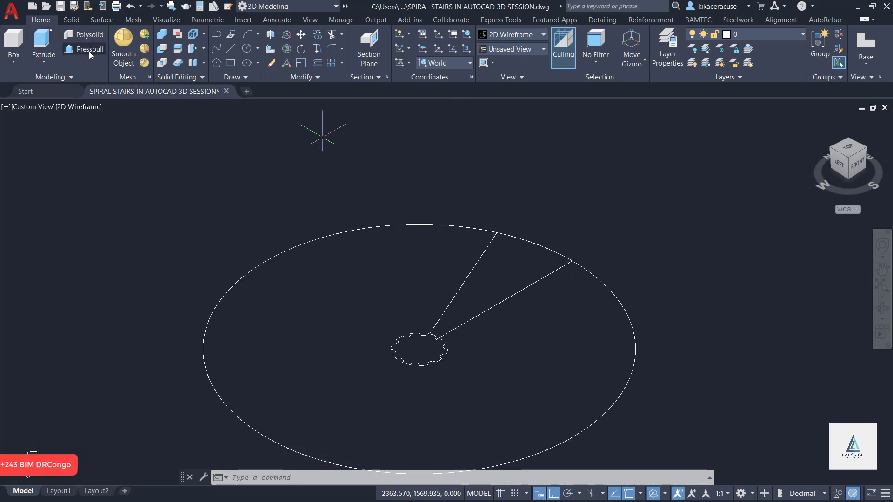
left_click(512, 279)
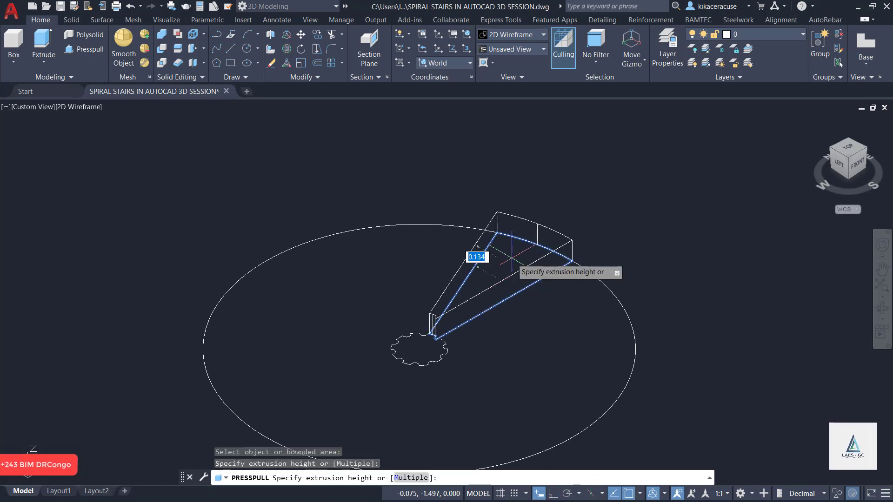
key("Escape")
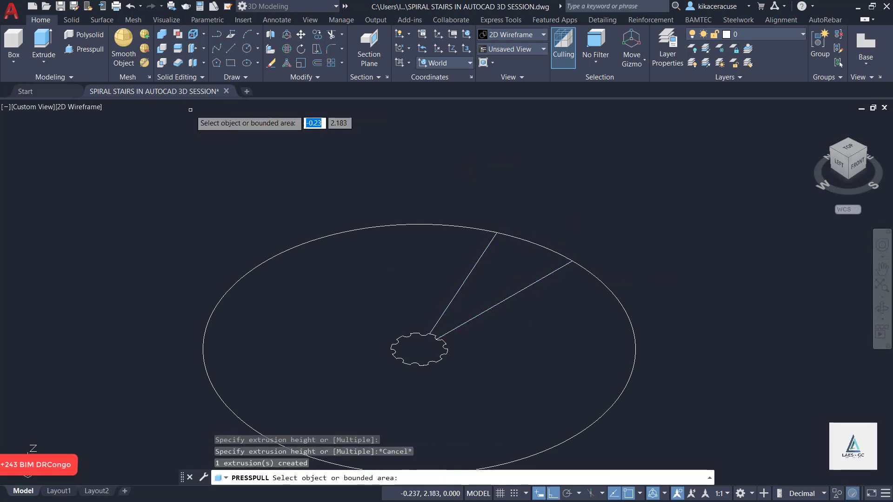
Switch the viewport's visual style to Shades of Gray
key("Escape")
left_click(81, 107)
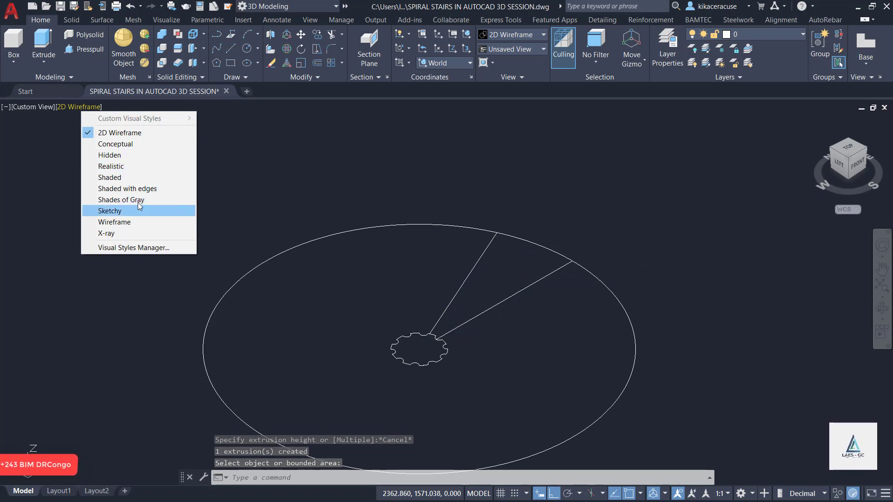
left_click(122, 199)
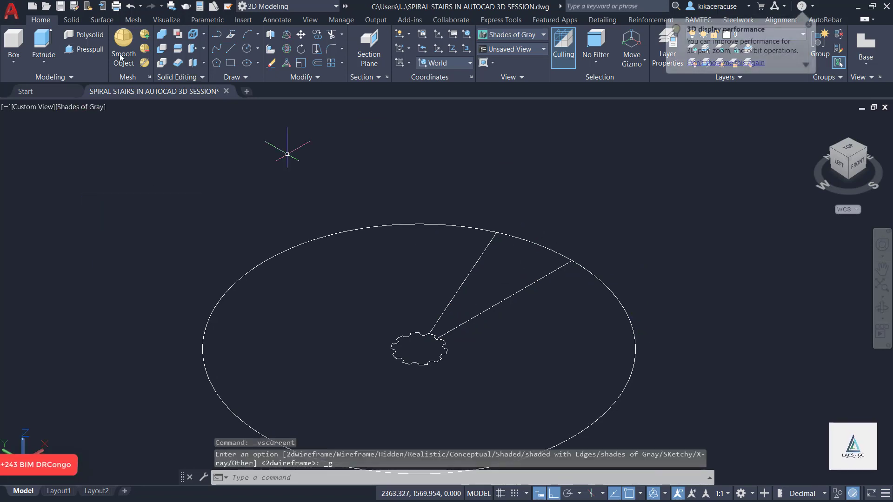
Presspull the wedge-shaped tread area between the two spoke lines upward by 0.03
left_click(96, 53)
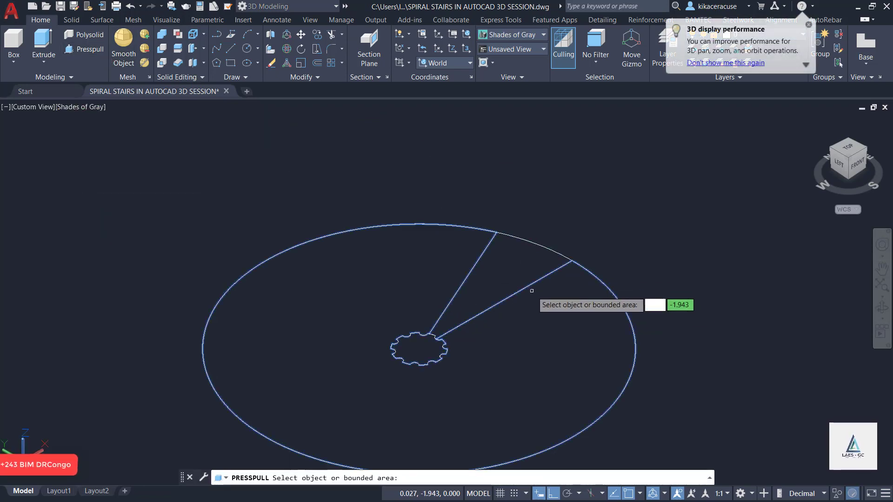
left_click(512, 279)
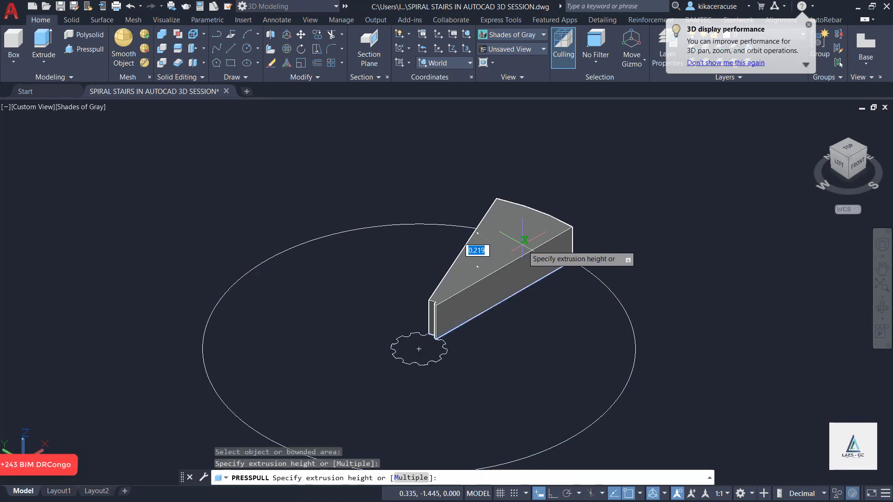
type("0")
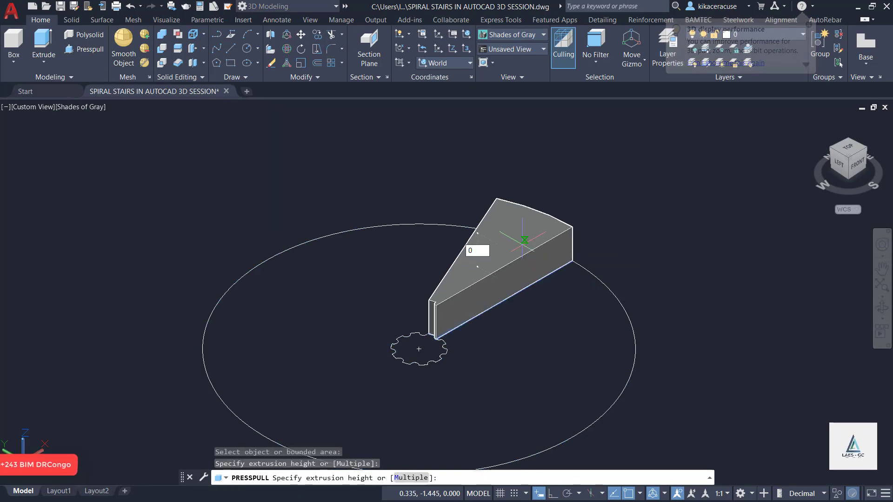
type(".03")
key("Return")
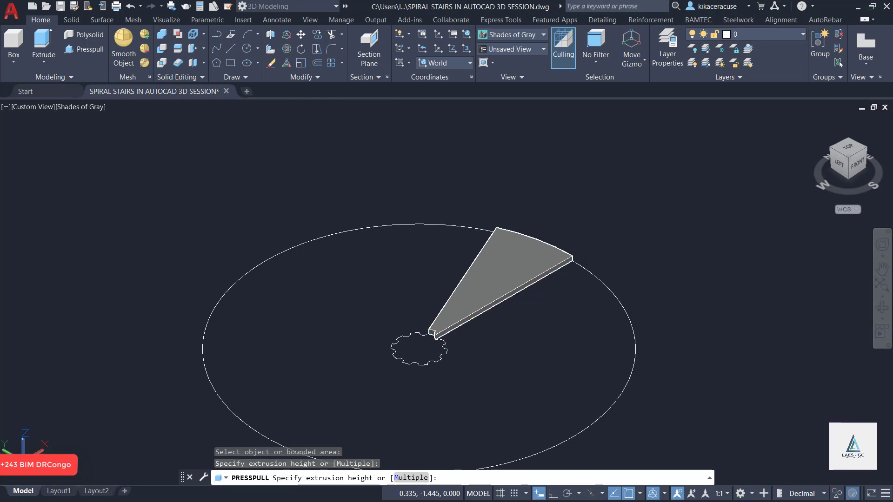
key("Return")
scroll(536, 225, "down", 4)
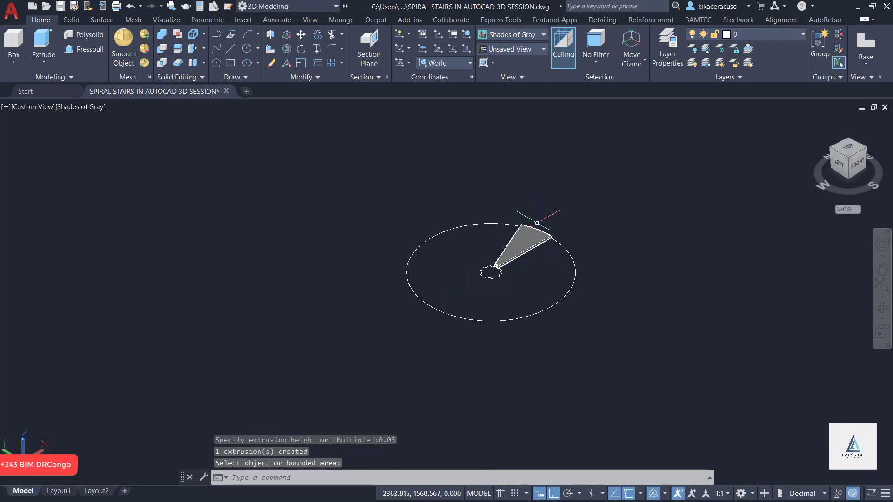
scroll(515, 224, "up", 3)
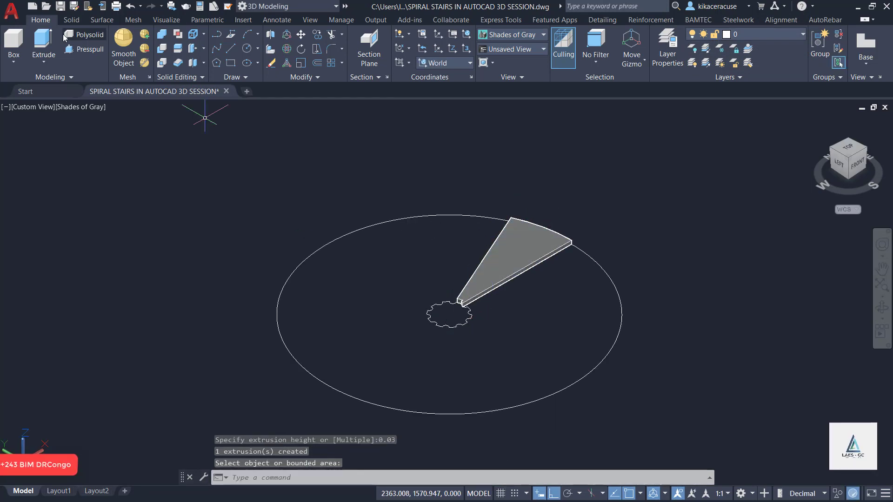
Start a helix centred on the column, with a 1.15 base radius at the tread's lower outer corner and its top radius at the upper corner
left_click(79, 50)
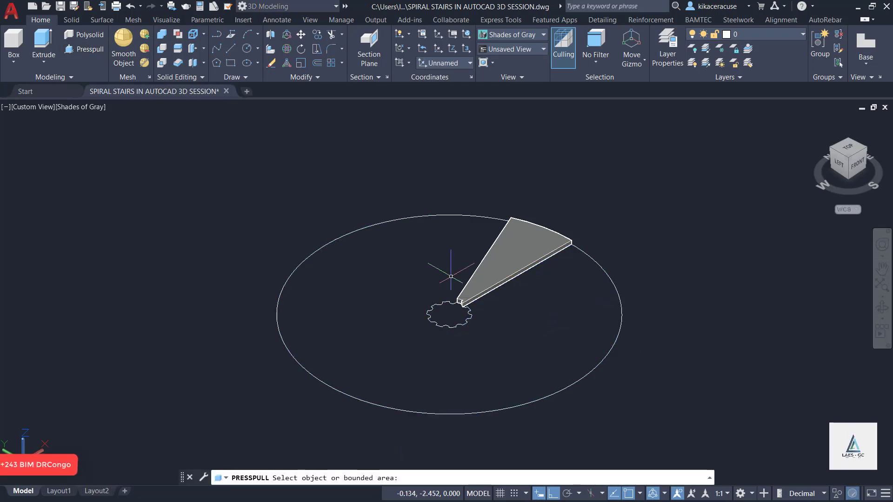
key("Escape")
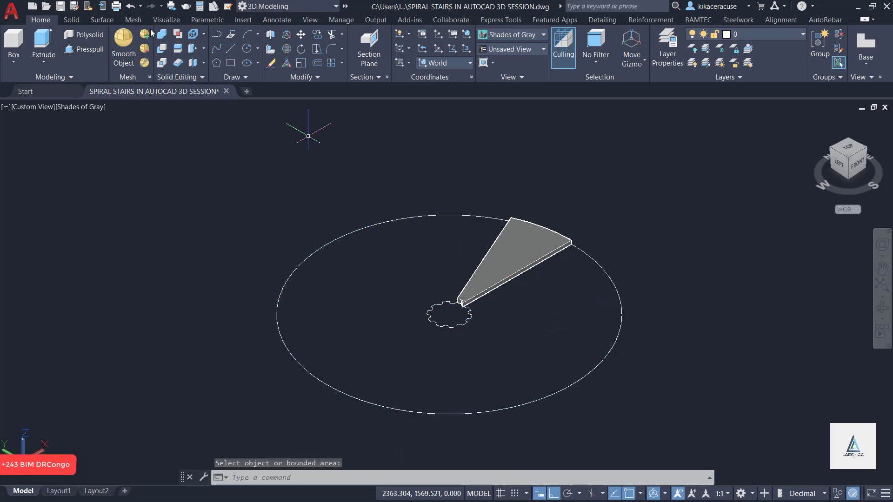
left_click(232, 78)
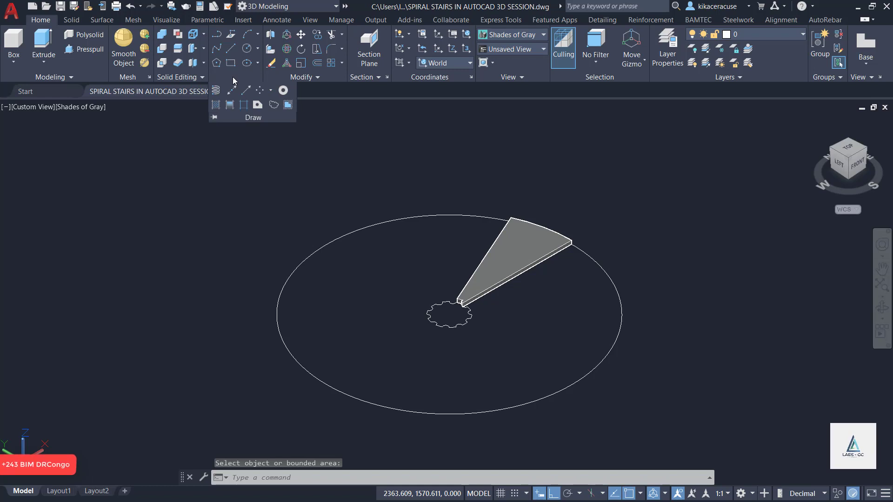
left_click(214, 91)
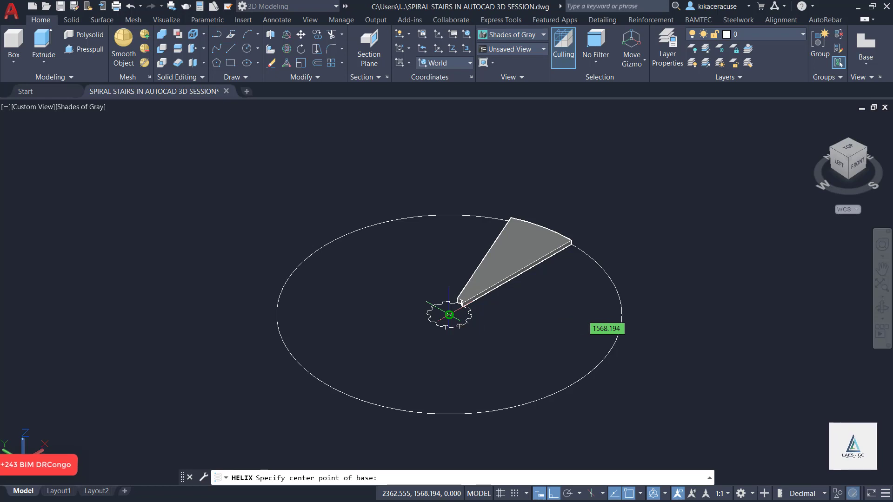
left_click(449, 315)
scroll(611, 281, "up", 6)
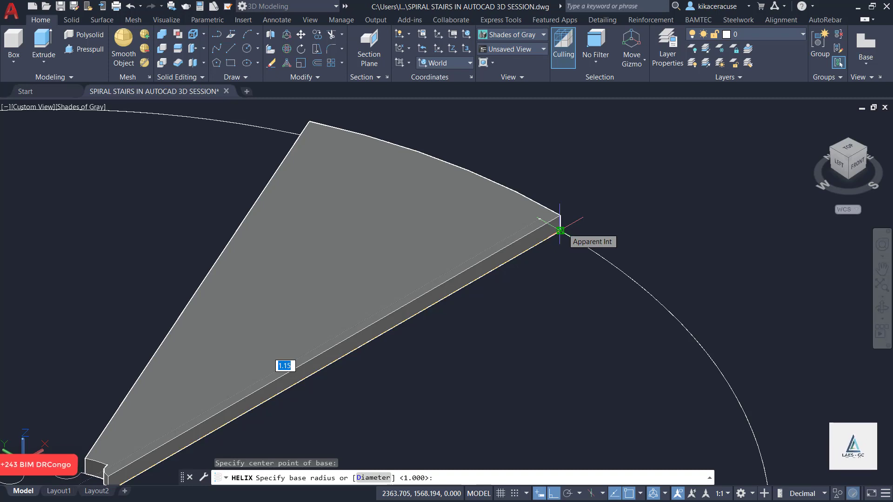
scroll(560, 230, "up", 4)
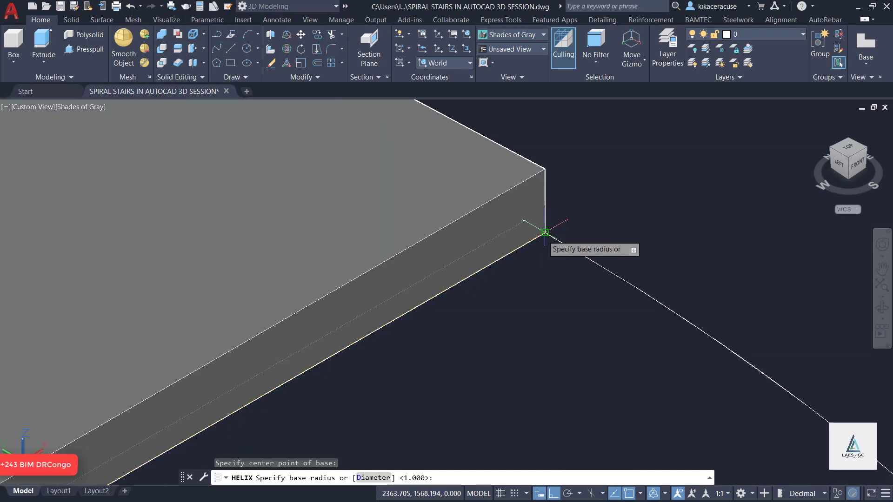
left_click(545, 232)
scroll(549, 232, "down", 5)
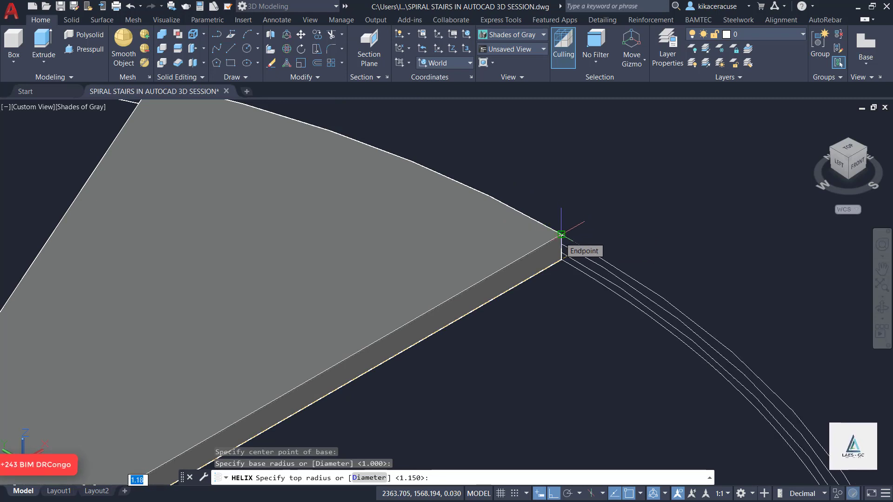
left_click(562, 234)
Complete the helix with 1 turn and a height of 3
scroll(570, 219, "down", 8)
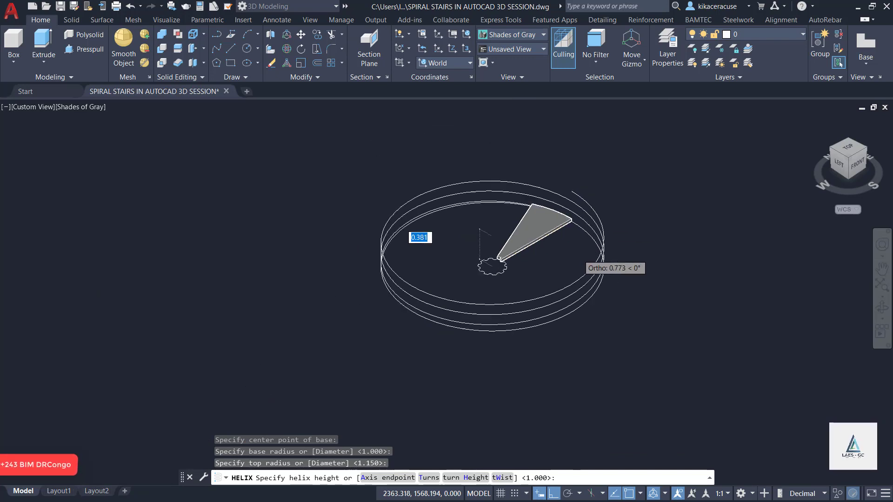
scroll(569, 237, "down", 5)
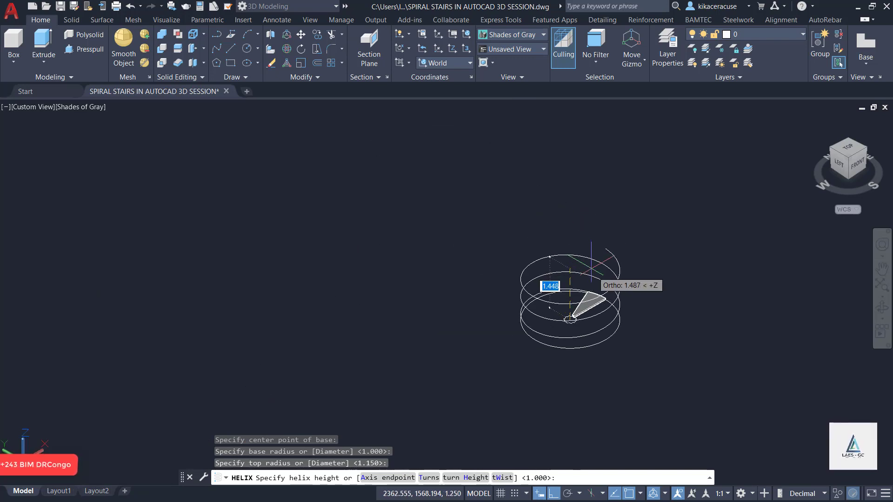
scroll(564, 225, "up", 3)
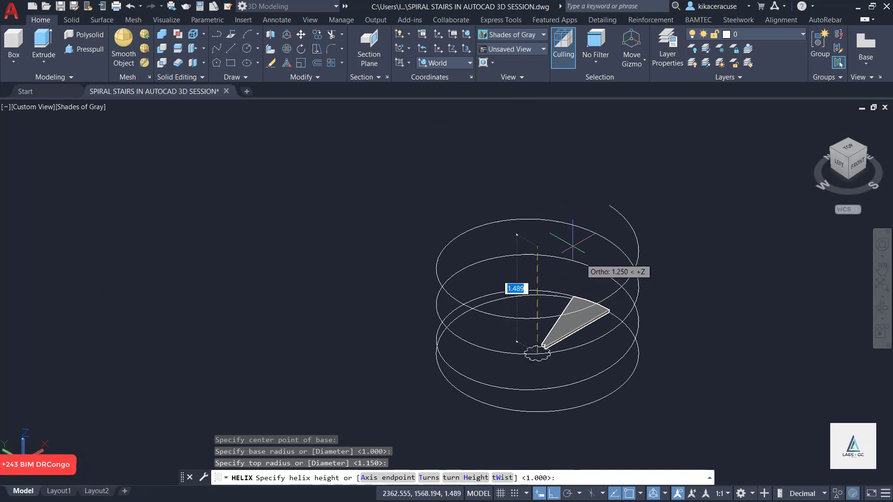
left_click(429, 478)
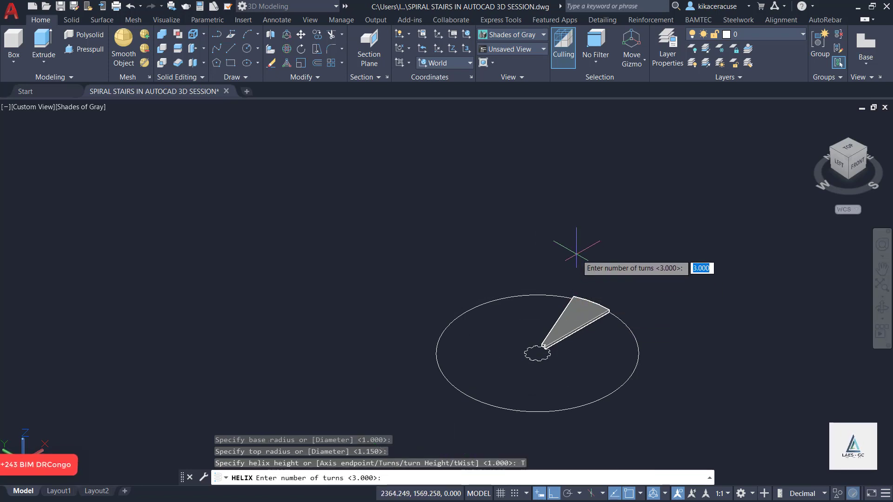
key("Return")
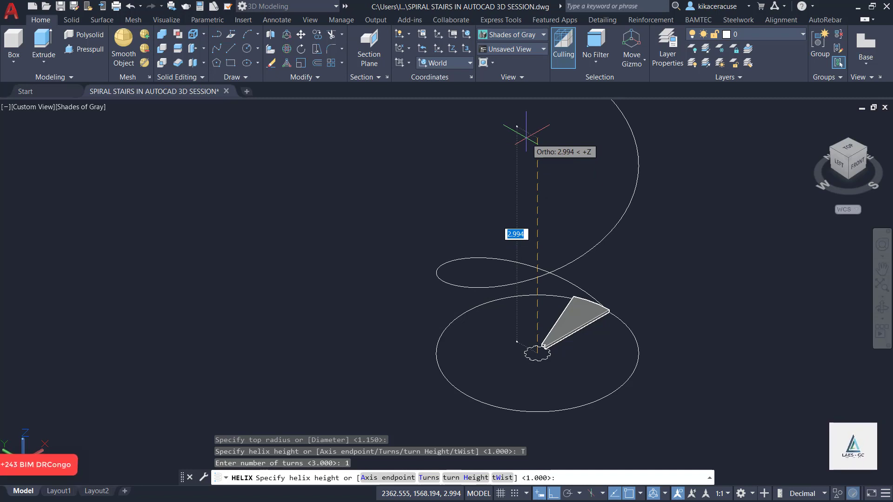
type("3")
key("Return")
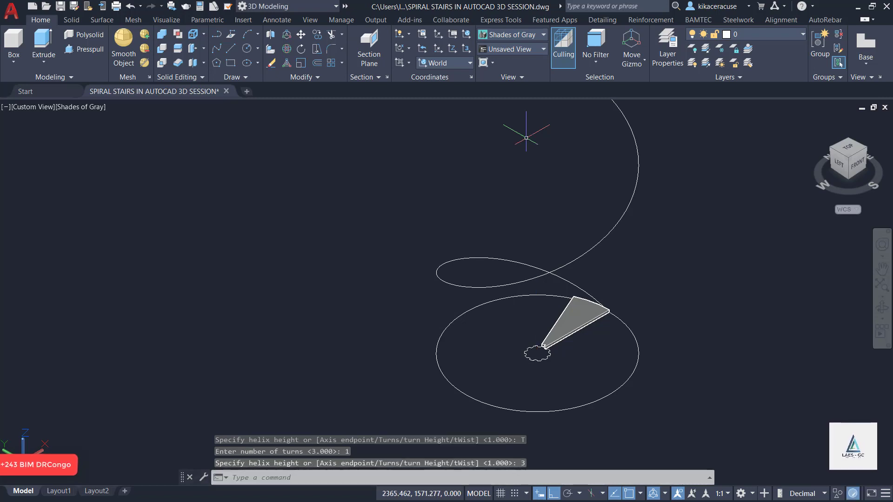
scroll(497, 363, "down", 2)
scroll(535, 356, "up", 2)
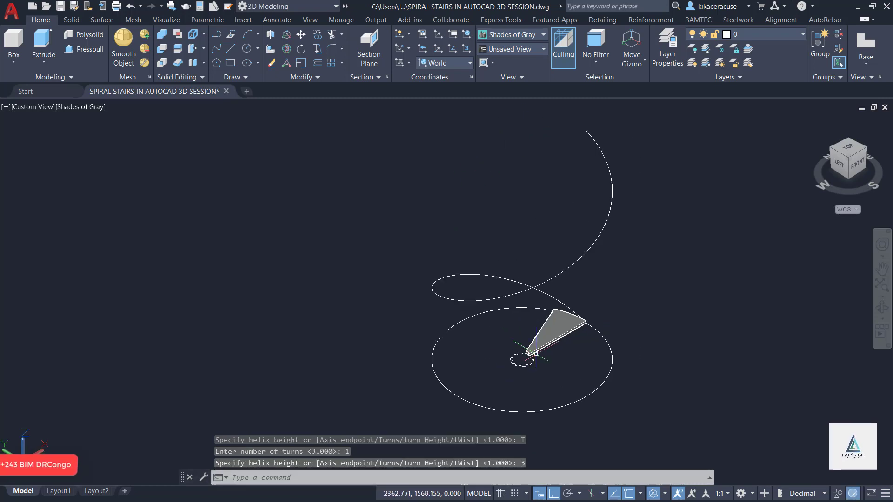
Presspull the notched central column profile upward to a height of 5
left_click(80, 50)
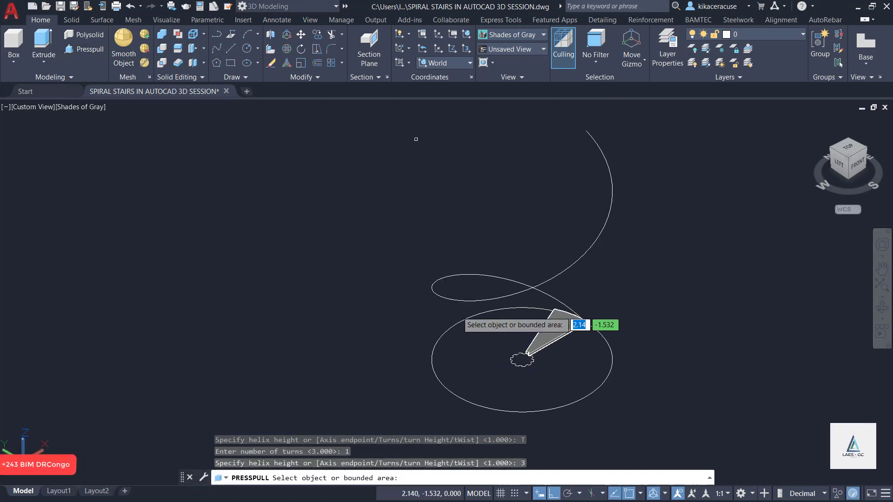
left_click(523, 361)
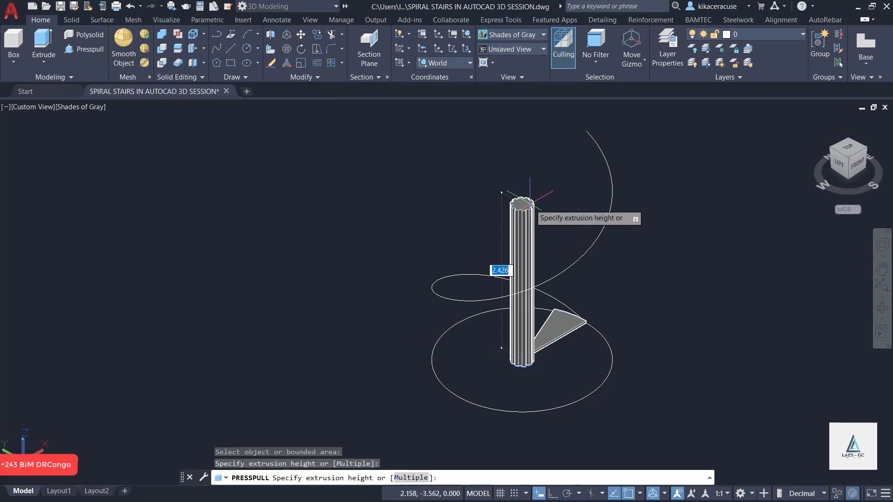
key("Return")
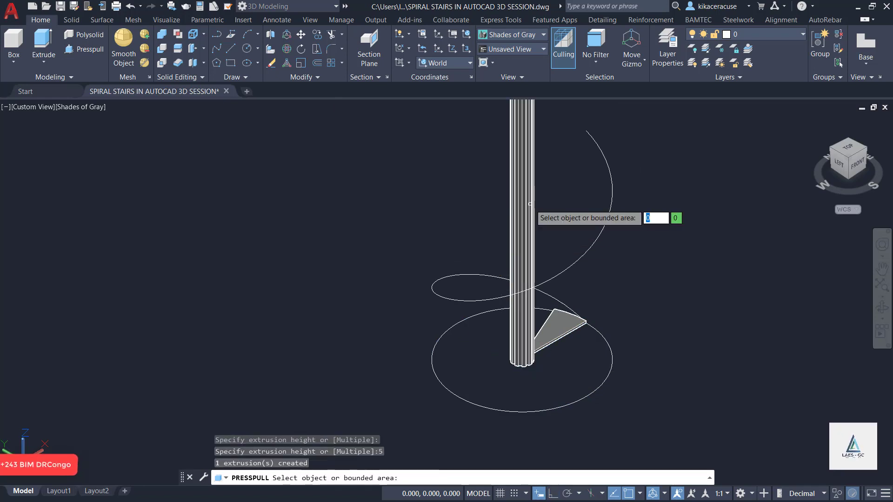
key("Return")
scroll(553, 281, "up", 3)
scroll(504, 276, "down", 4)
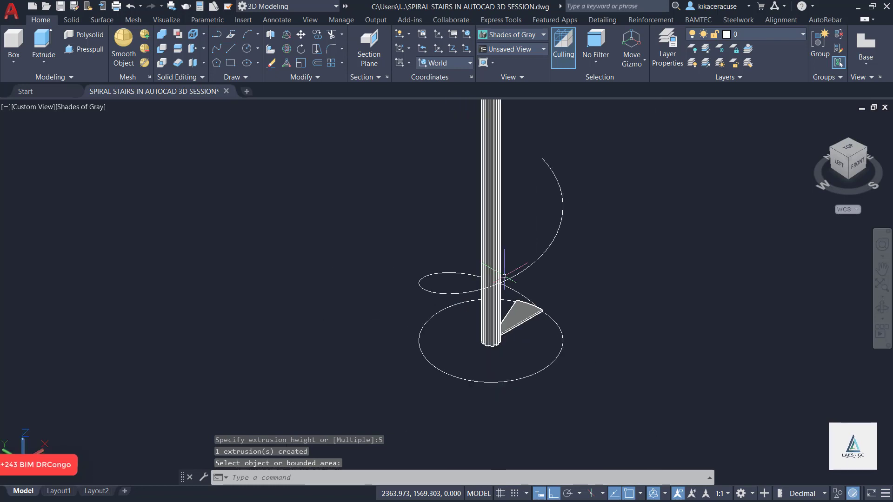
Create a path array of the wedge tread along the helix, with a spacing of 0.5 between items
left_click(525, 316)
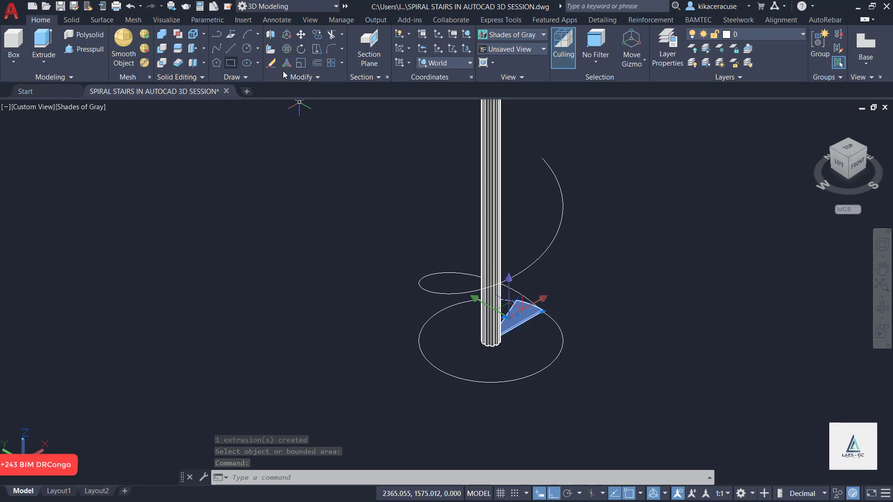
left_click(342, 64)
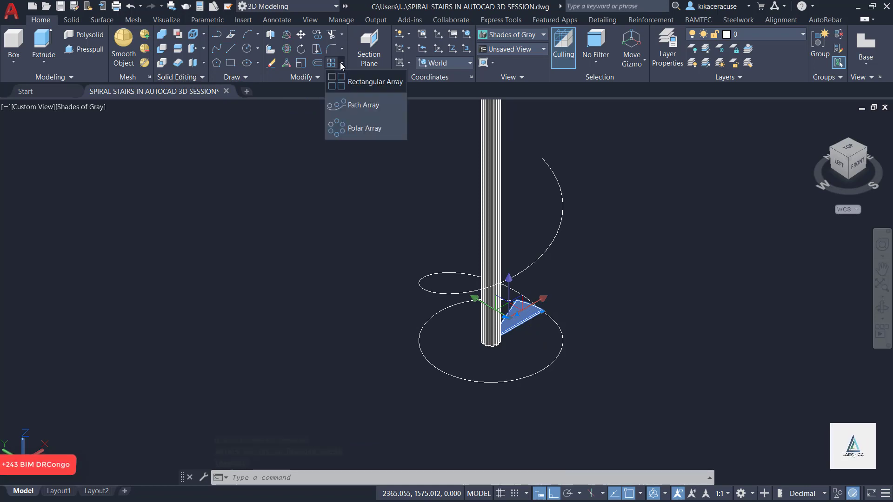
left_click(362, 105)
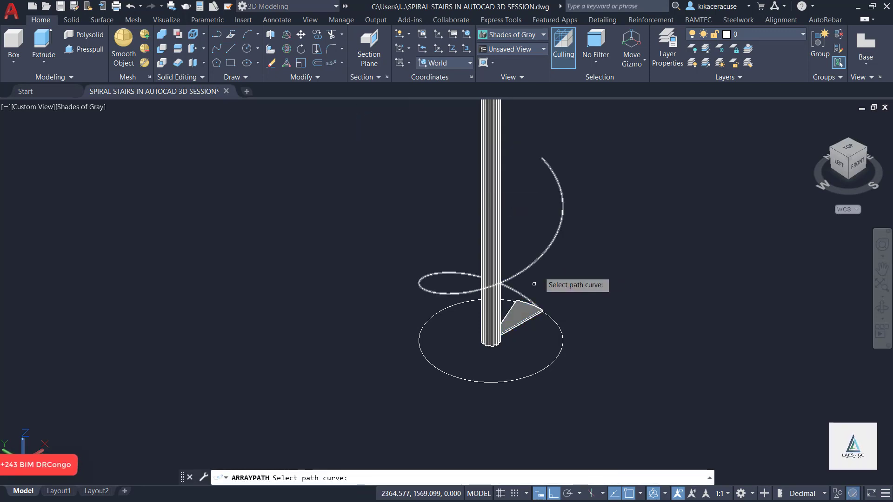
left_click(526, 308)
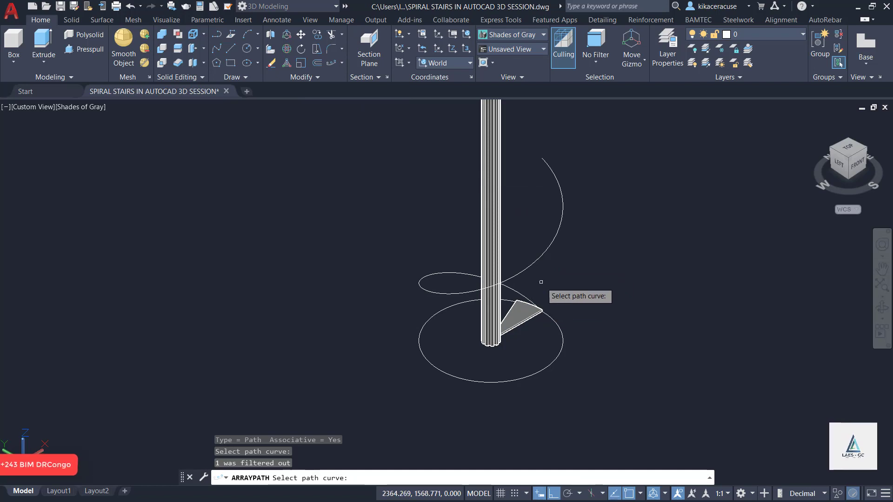
left_click(530, 311)
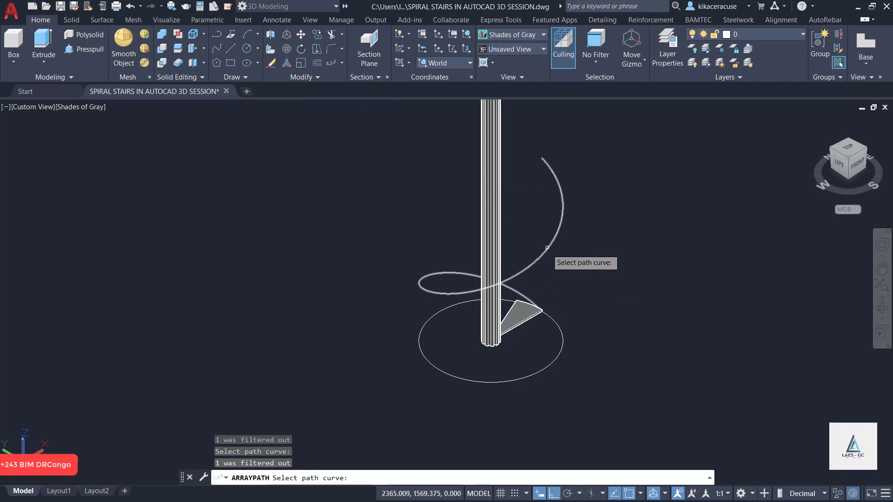
left_click(577, 289)
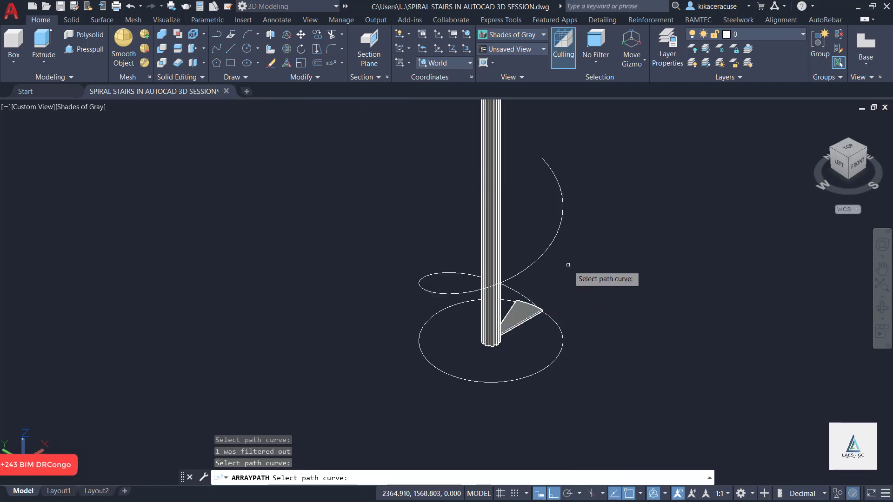
left_click(554, 234)
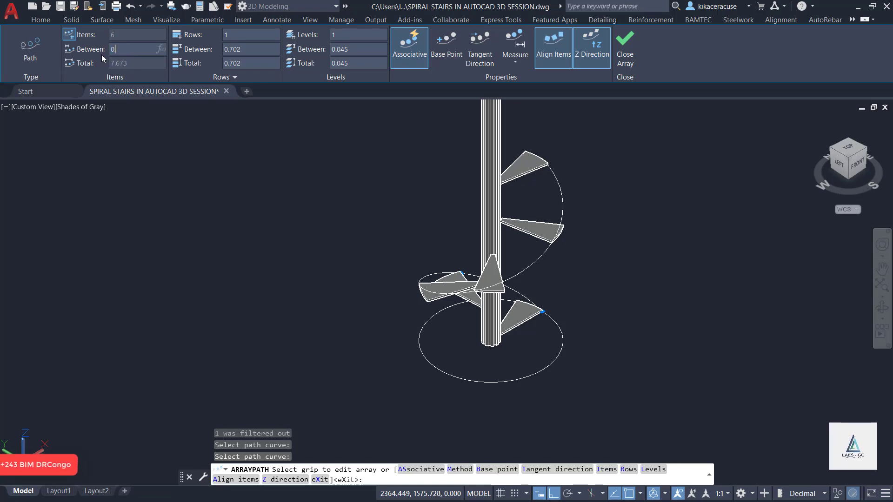
key("Return")
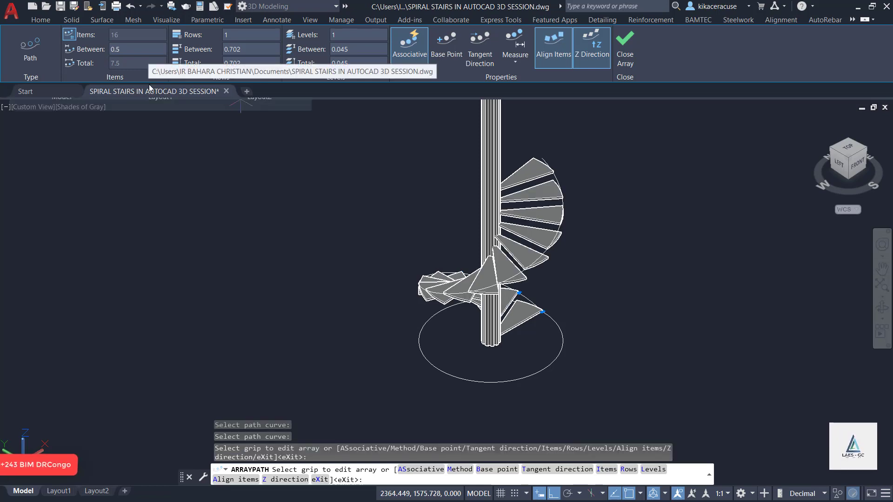
Set the spacing between items in the tread path array to 0.45 and finish editing the array
left_click(109, 49)
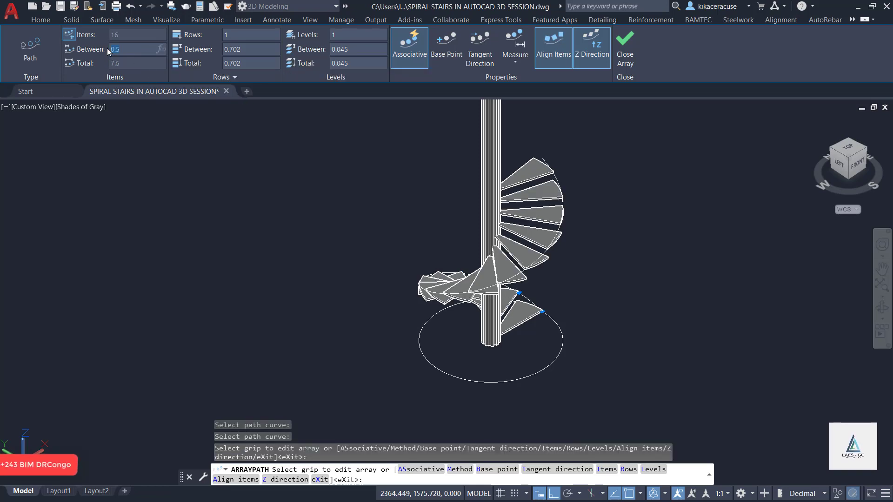
type("0.45")
key("Return")
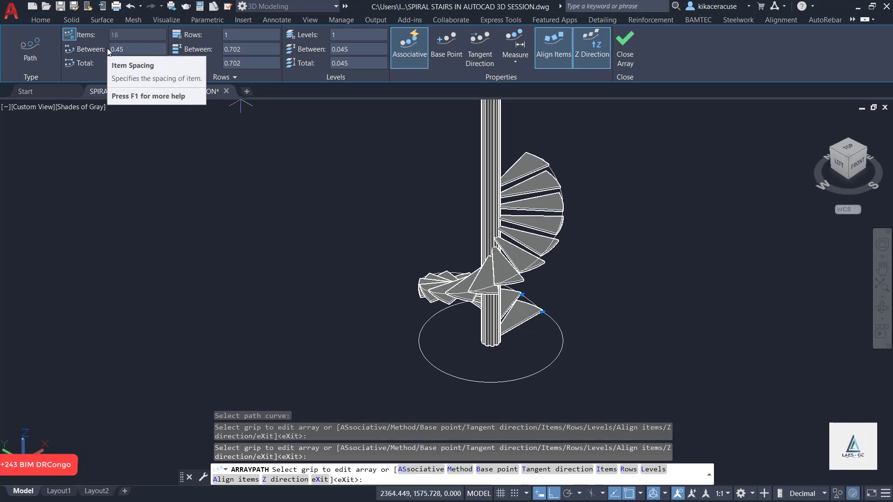
key("Escape")
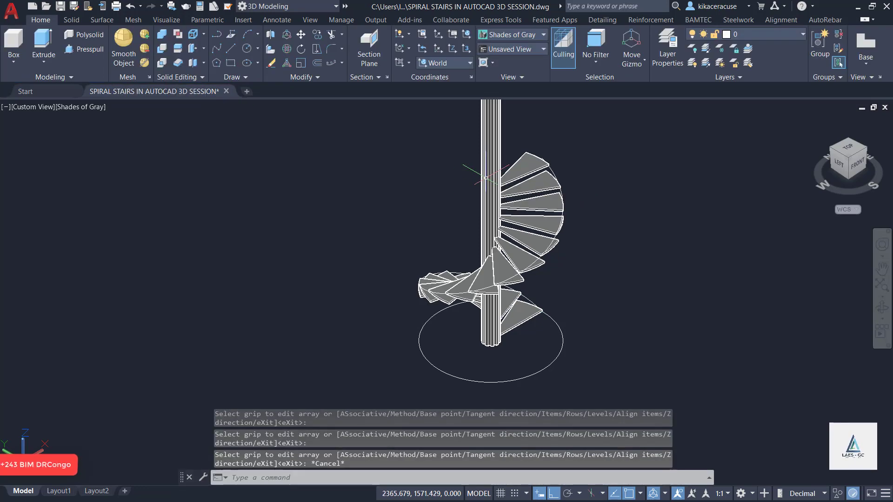
Copy the treads' path helix straight up by 0.9 for the handrail
mouse_move(467, 200)
middle_mouse_down("shift")
mouse_move(709, 189)
mouse_move(618, 191)
middle_mouse_up("shift")
middle_click_drag(508, 238, 617, 189)
scroll(617, 189, "up", 2)
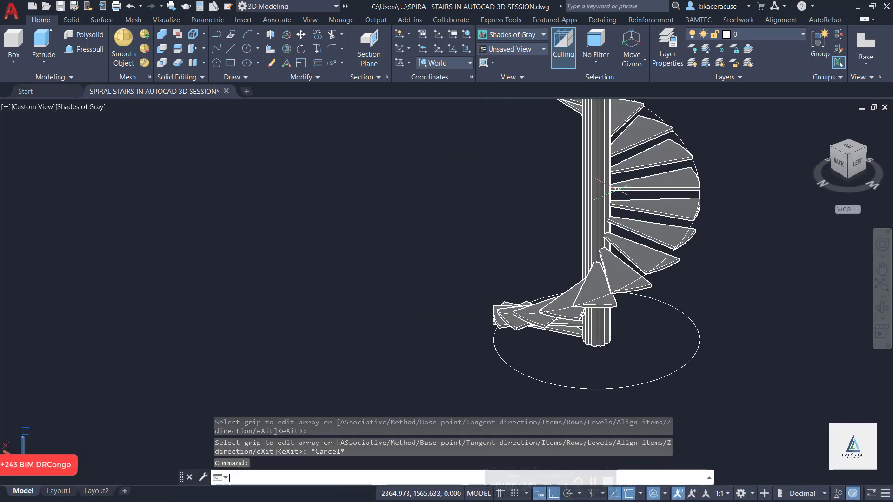
scroll(398, 253, "down", 3)
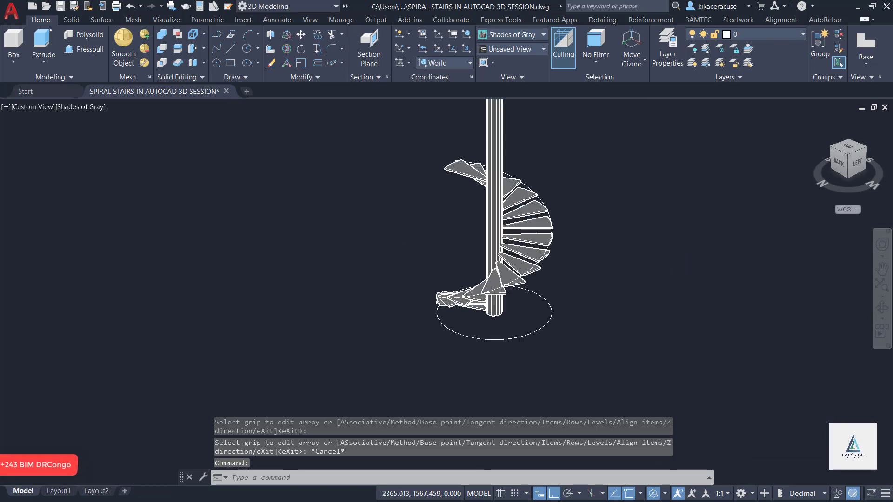
middle_click_drag(486, 286, 593, 263, "shift")
scroll(508, 301, "up", 4)
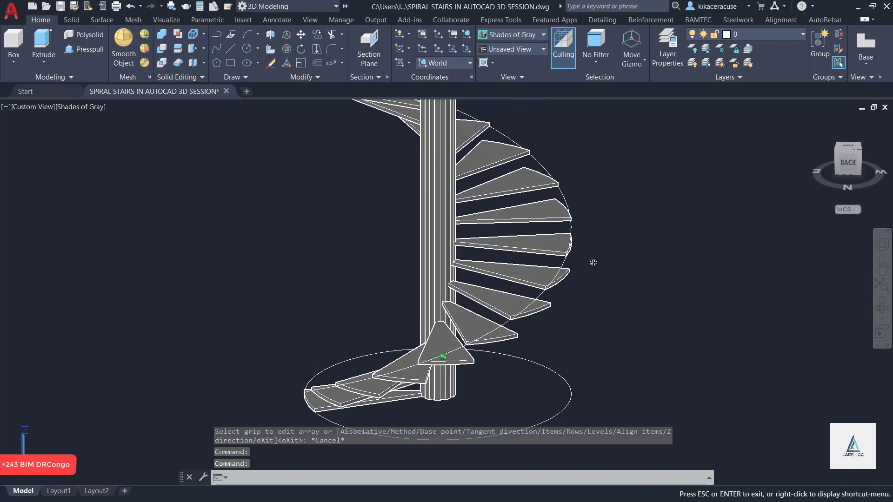
left_click(563, 264)
scroll(563, 265, "down", 3)
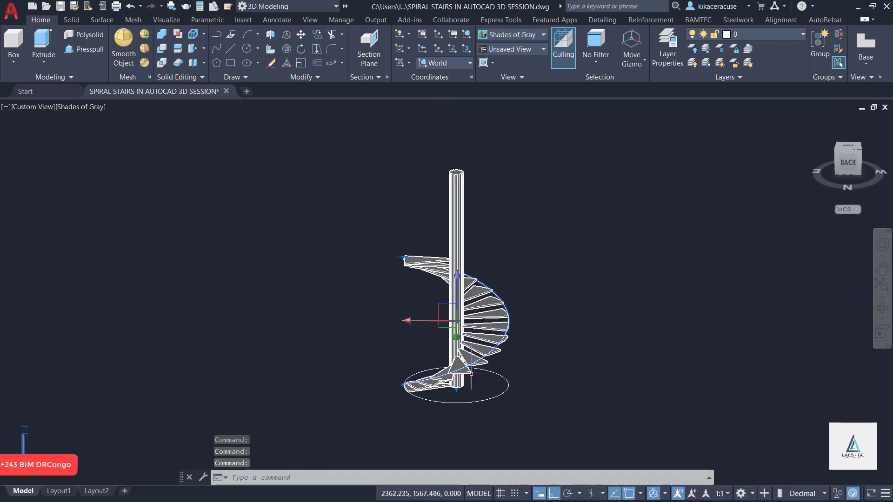
key("Return")
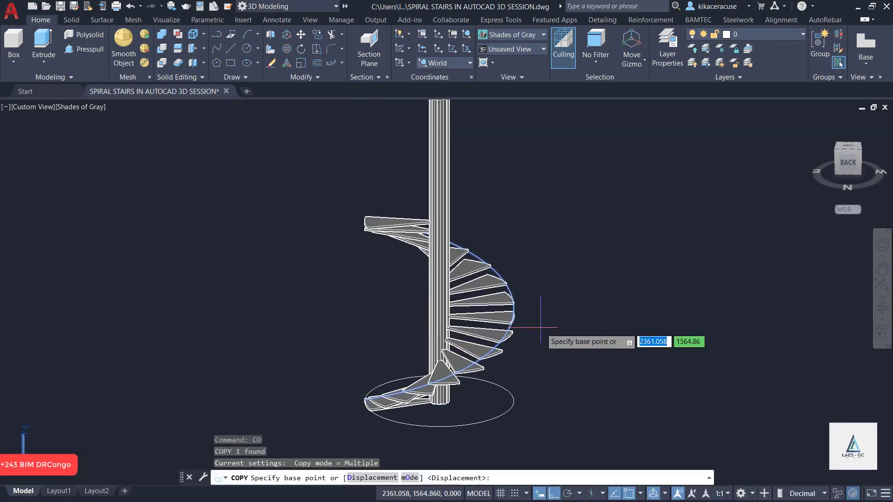
left_click(541, 368)
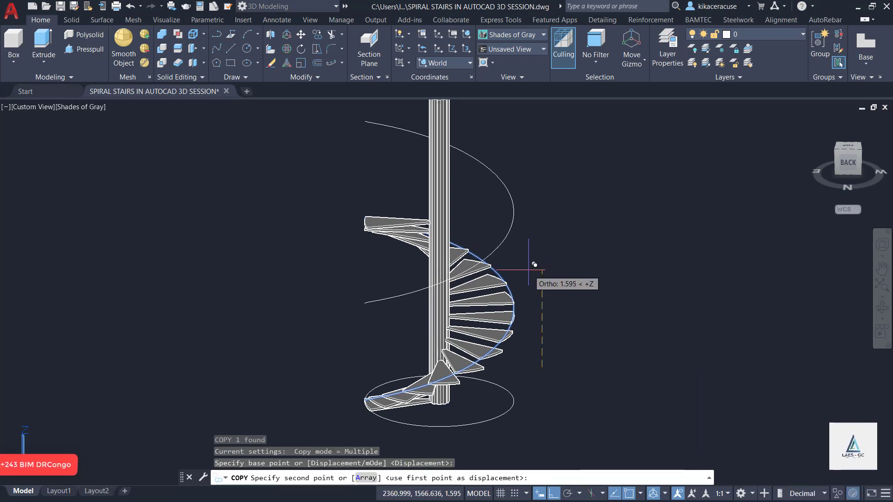
type("0.9")
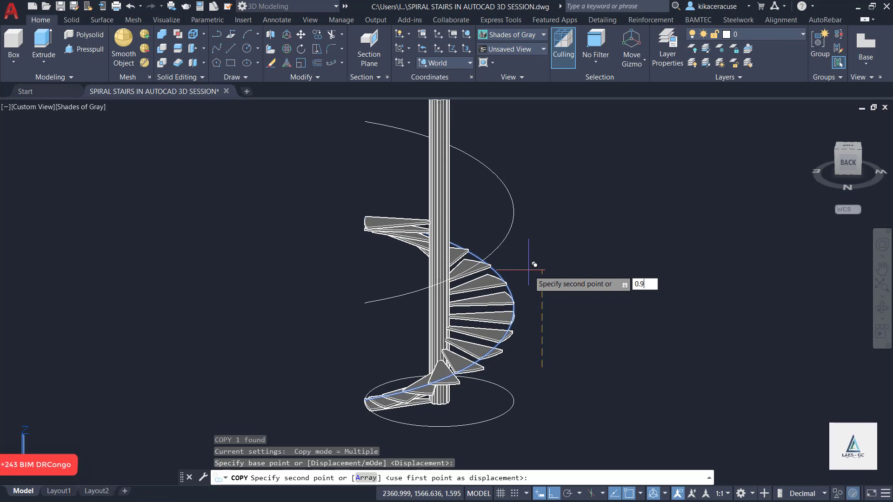
key("Return")
key("Escape")
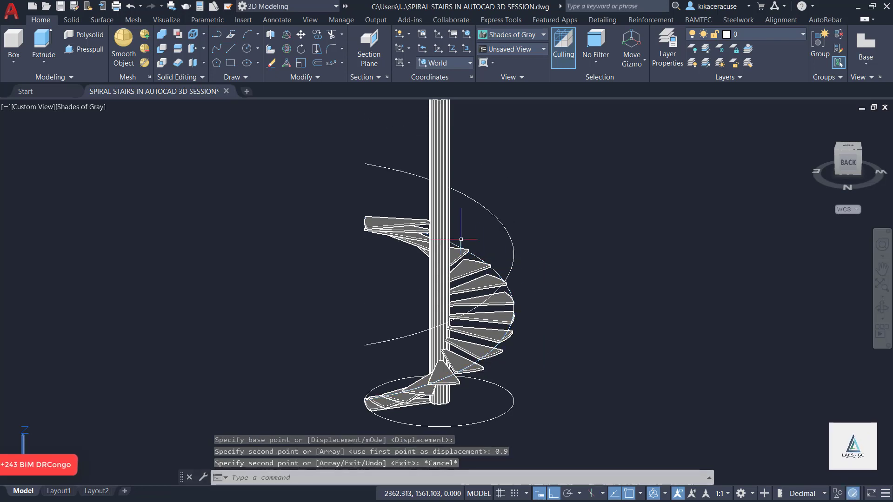
Switch to 3D STAIR DESIGN OK.dwg, examine the railings on the finished spiral stairs, and return to the staircase drawing
scroll(454, 249, "up", 1)
key("alt+Tab")
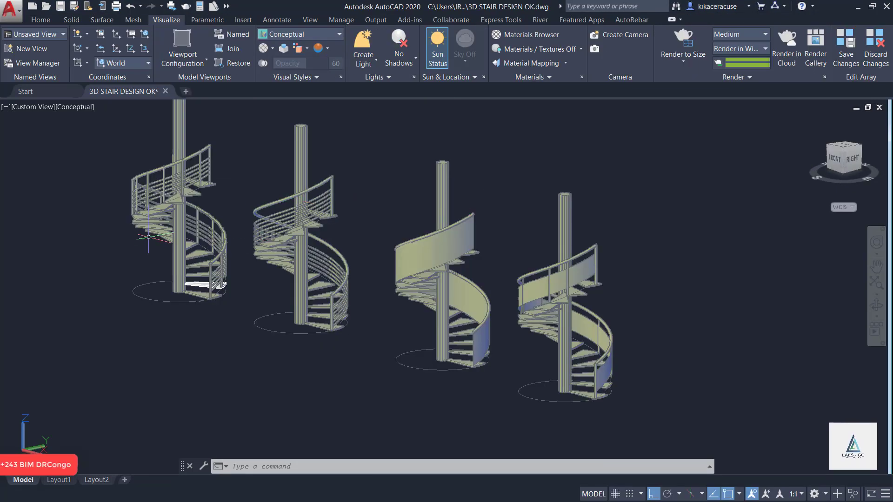
scroll(201, 213, "up", 3)
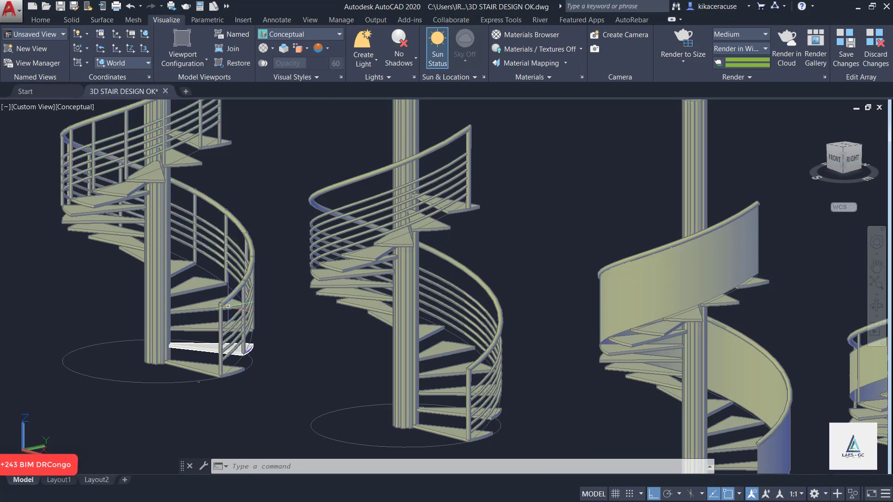
scroll(228, 269, "up", 2)
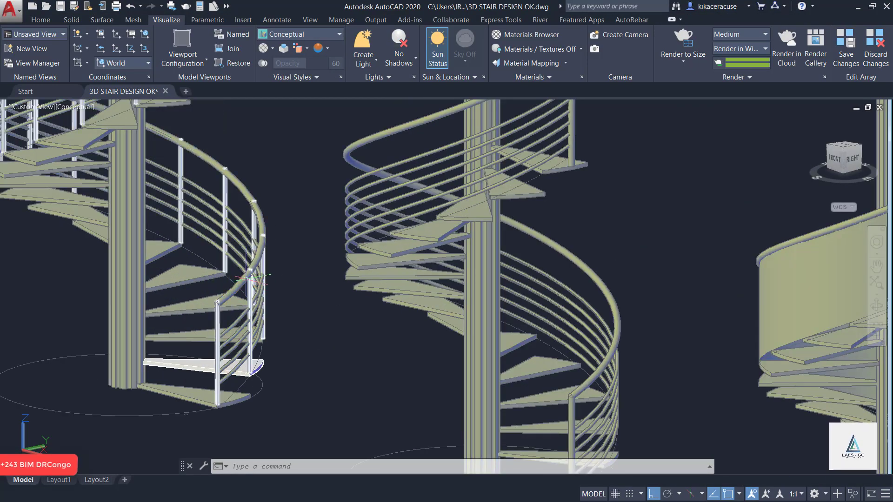
scroll(245, 295, "down", 6)
left_click(859, 10)
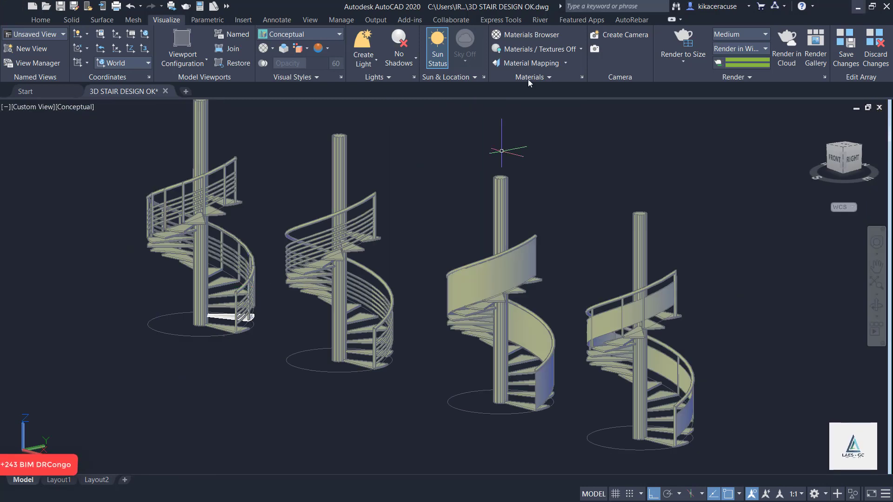
Copy the upper handrail helix straight down by 0.2, using its lower endpoint as the base point
scroll(464, 212, "down", 5)
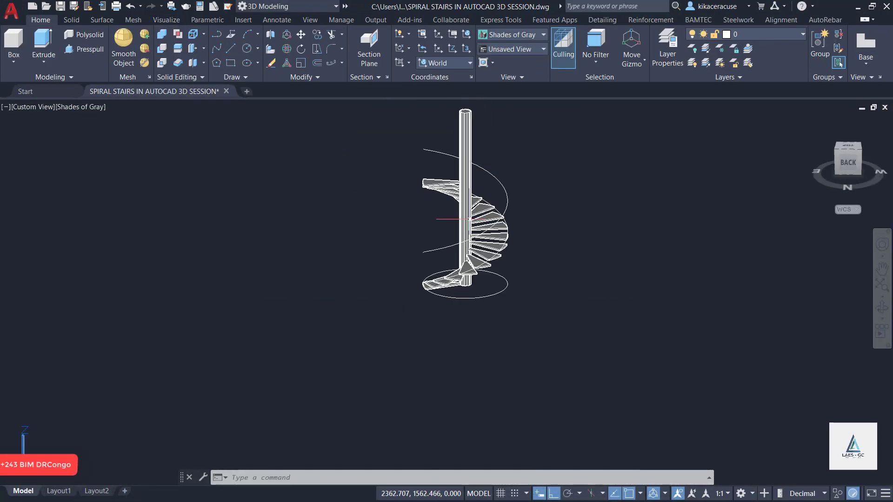
scroll(469, 226, "up", 2)
middle_click_drag(470, 227, 482, 227, "shift")
scroll(479, 231, "up", 3)
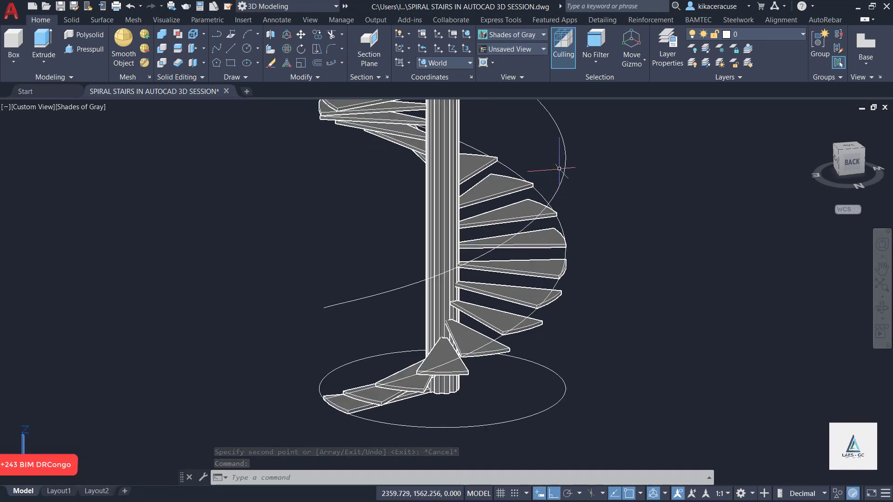
scroll(559, 168, "down", 2)
scroll(524, 205, "up", 3)
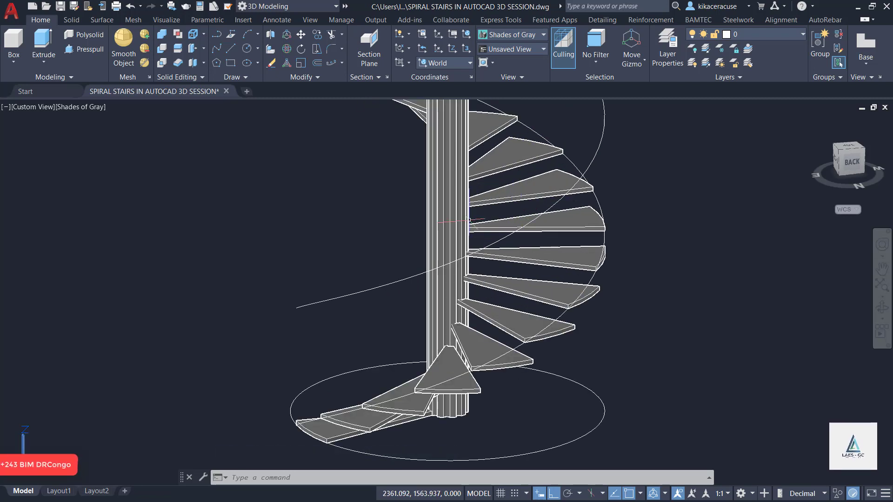
left_click(302, 305)
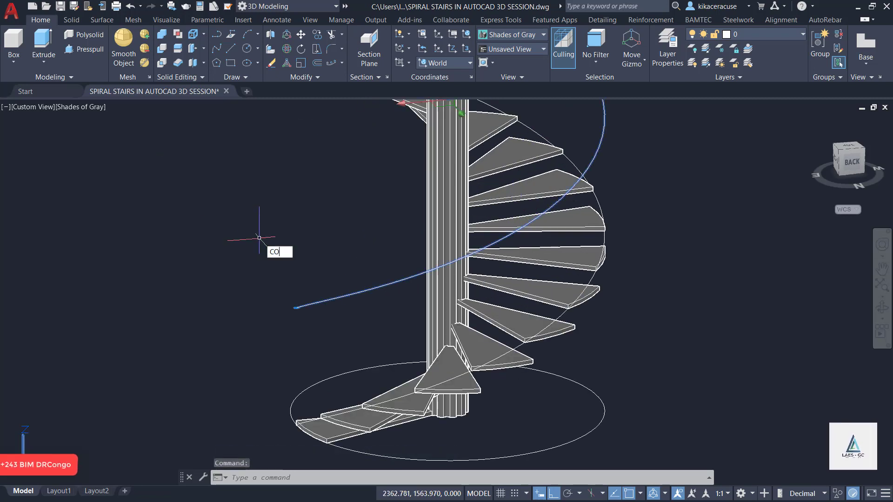
key("Return")
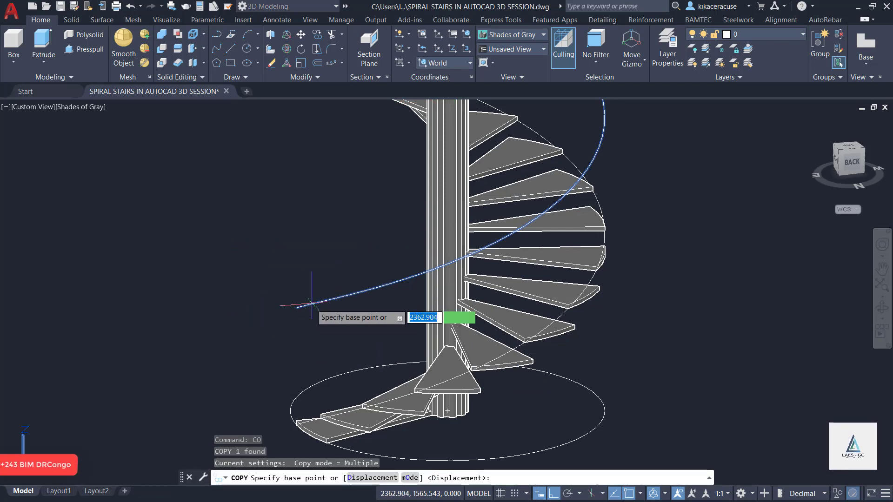
left_click(296, 307)
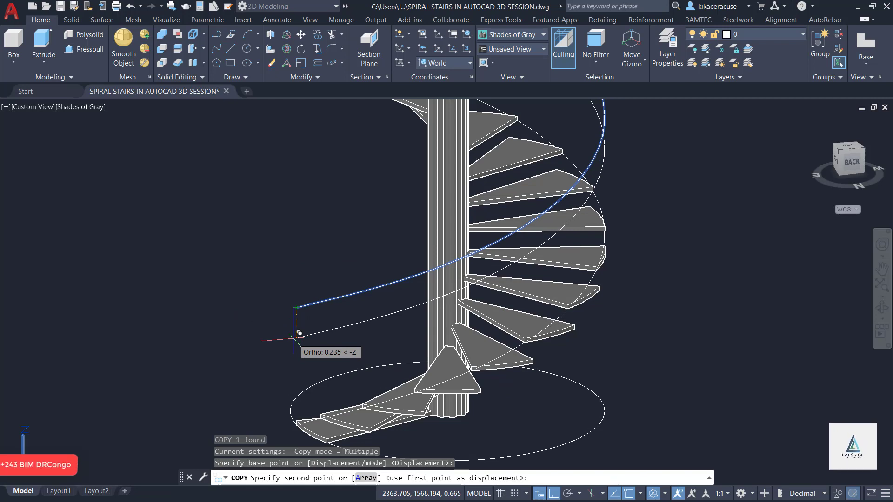
type("0.")
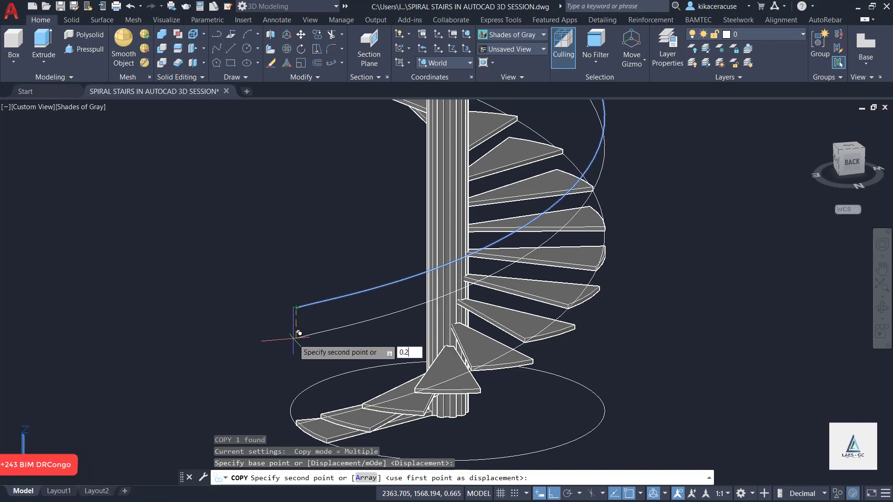
type("2")
key("Return")
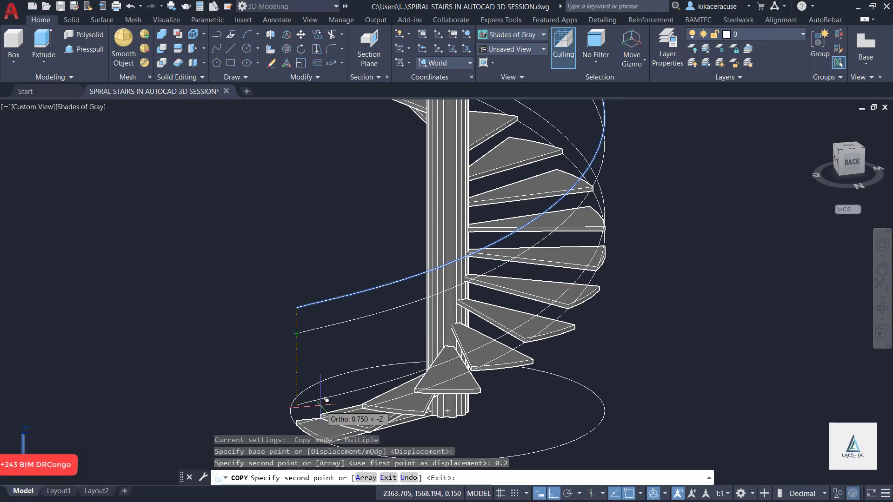
key("Escape")
Copy the treads' path helix straight up by 0.2 for the lowest rail
scroll(519, 357, "up", 2)
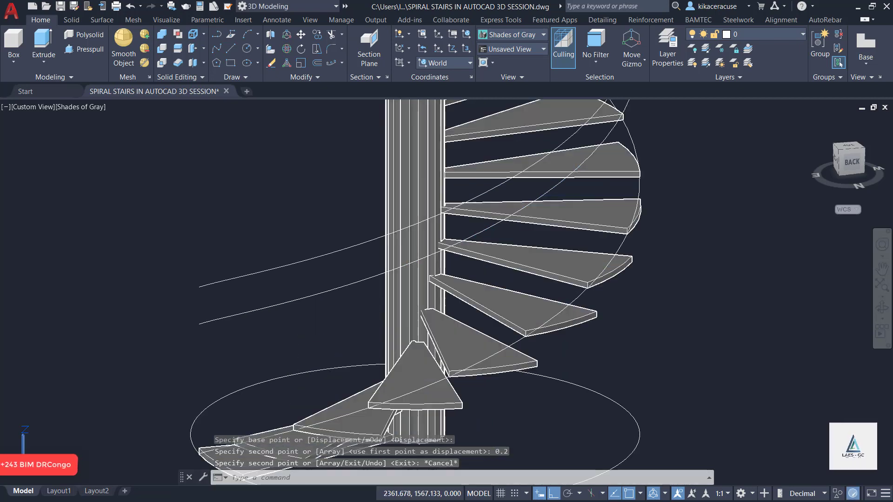
middle_click_drag(518, 357, 545, 355, "shift")
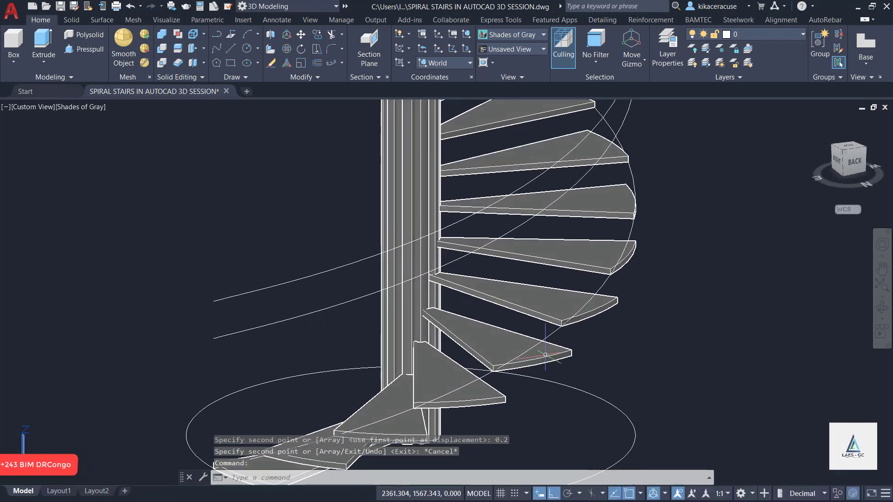
left_click(601, 286)
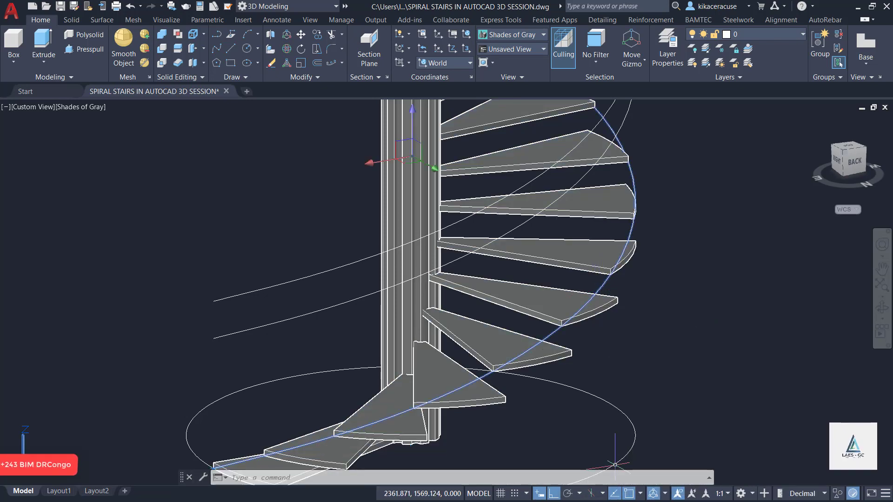
scroll(370, 294, "down", 3)
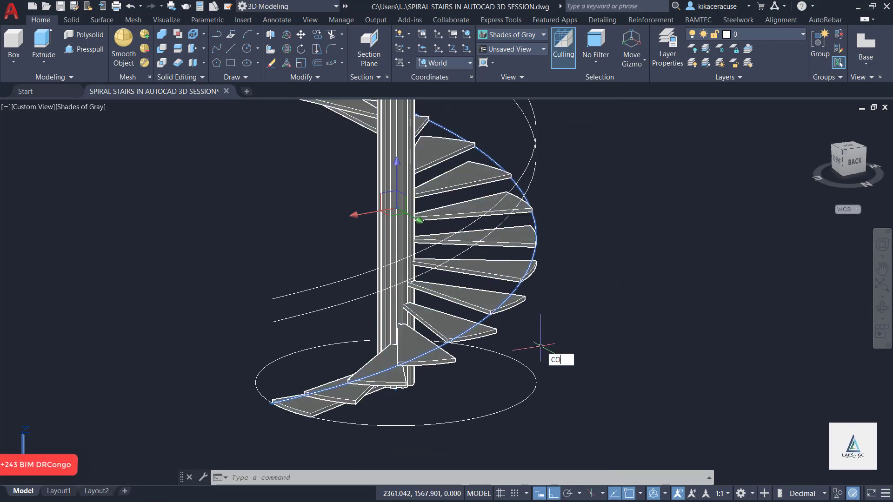
key("Return")
left_click(584, 358)
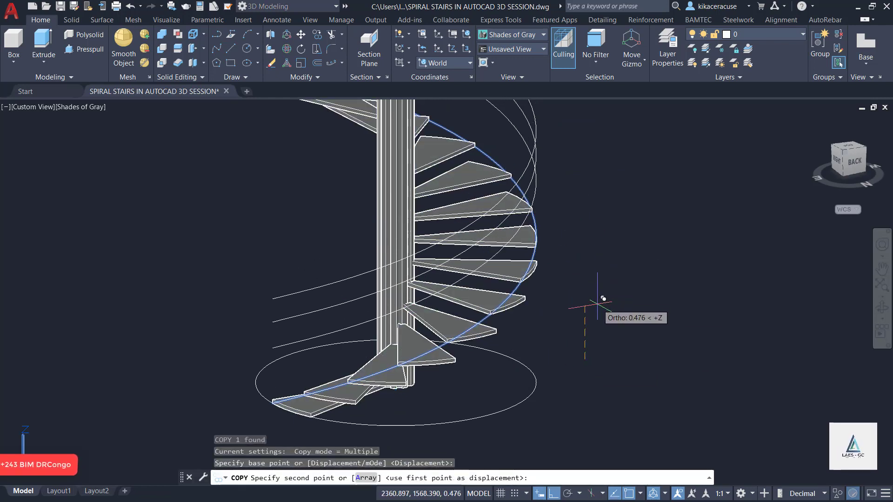
type("0.2")
key("Return")
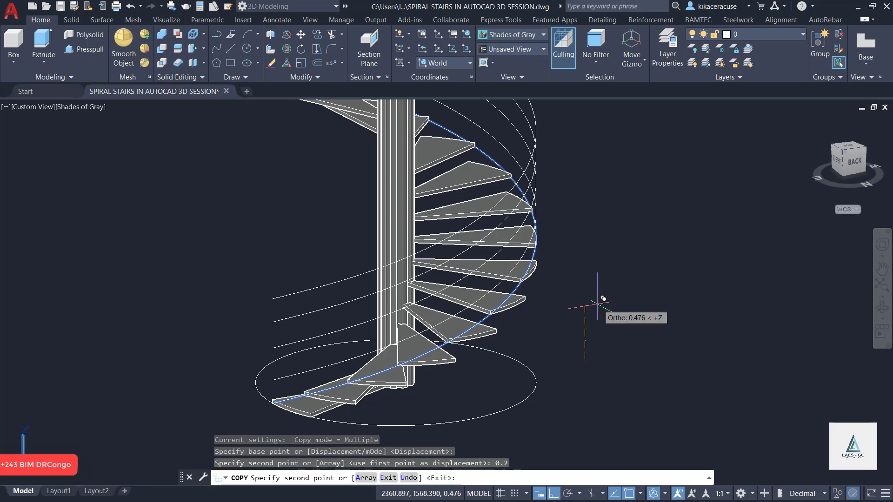
key("Escape")
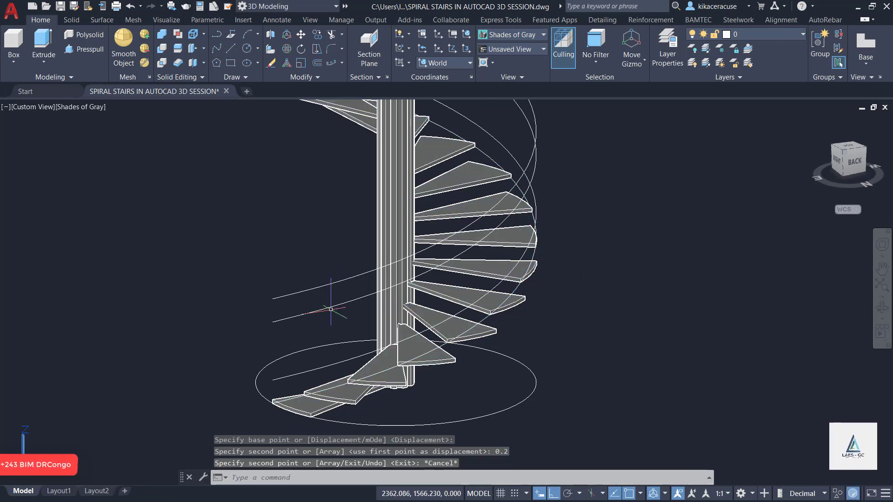
Copy the second helix from the top straight down by 0.1 for an intermediate rail
left_click(331, 306)
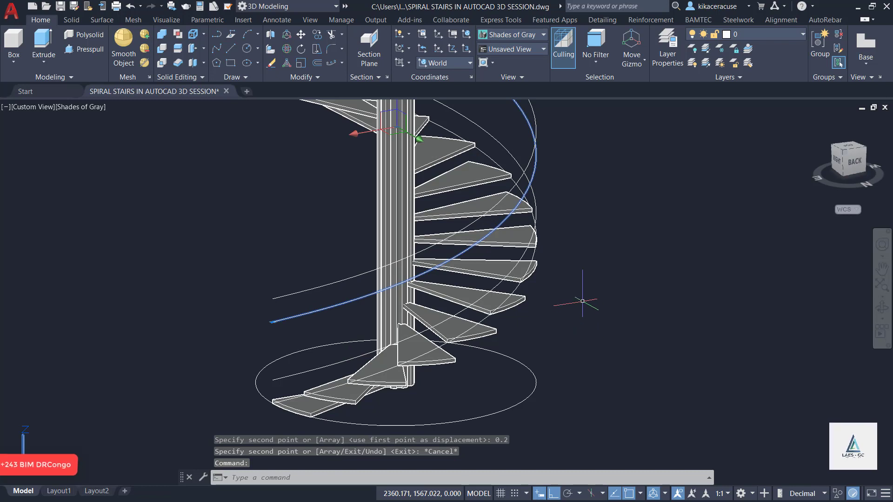
type("CO")
key("Return")
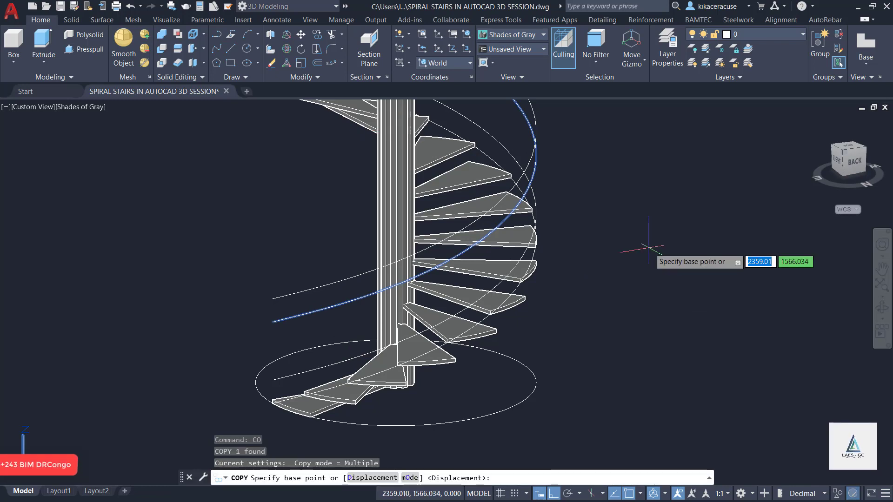
left_click(605, 245)
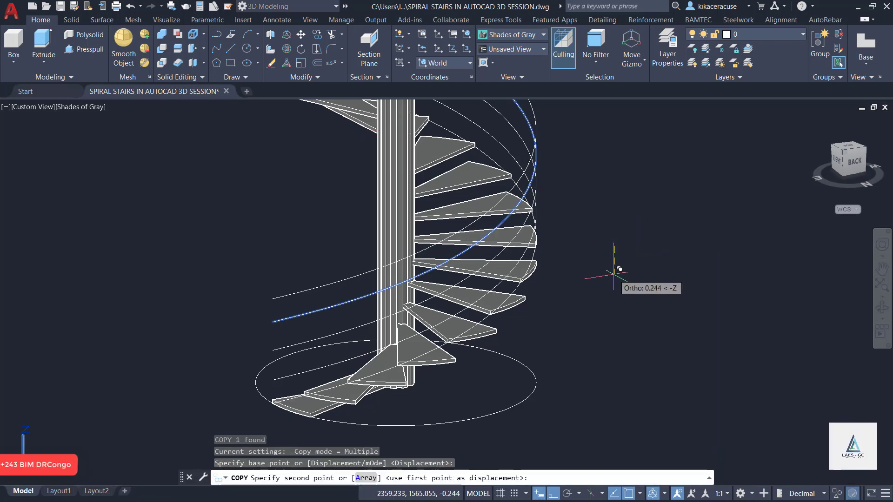
type("0.1")
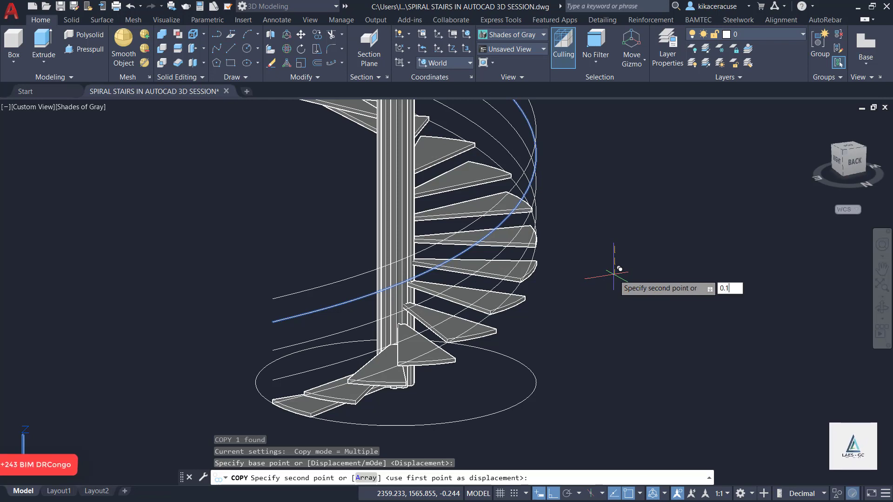
key("Return")
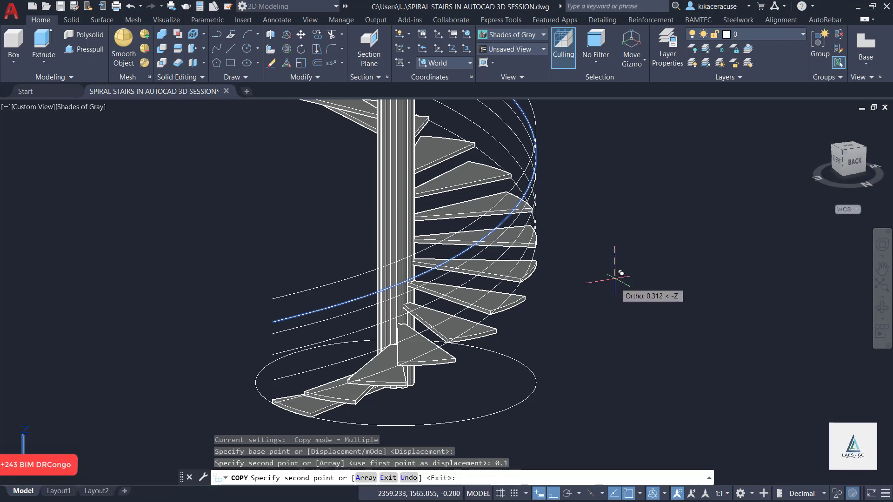
Add further copies of the second helix from the top straight down at 0.2, 0.3 and 0.4 for the remaining intermediate rails
type("0.2")
key("Return")
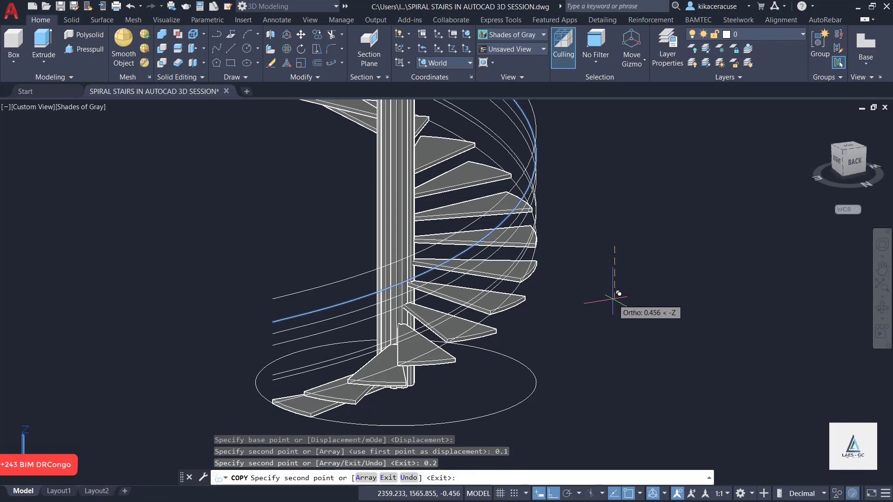
type("0.")
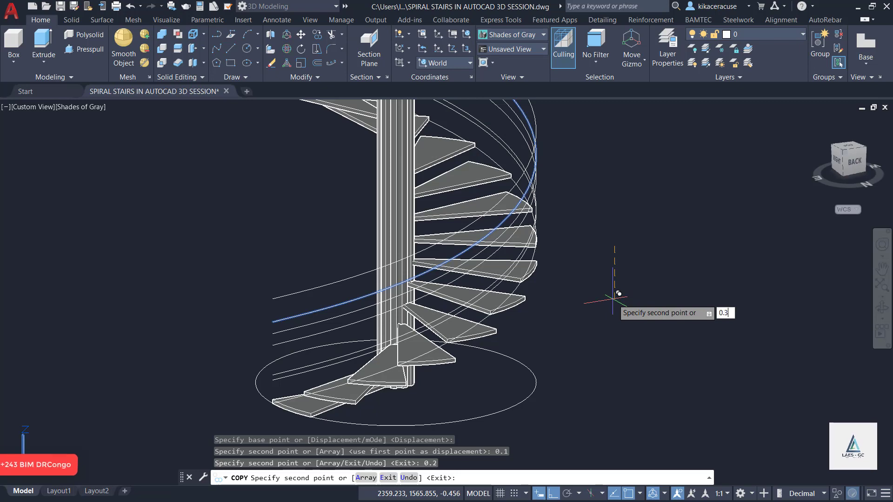
type("3")
key("Return")
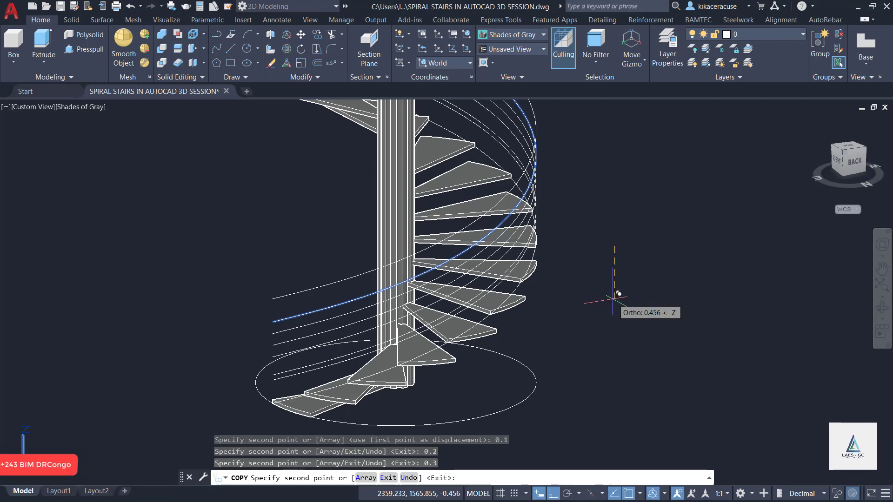
scroll(604, 298, "up", 2)
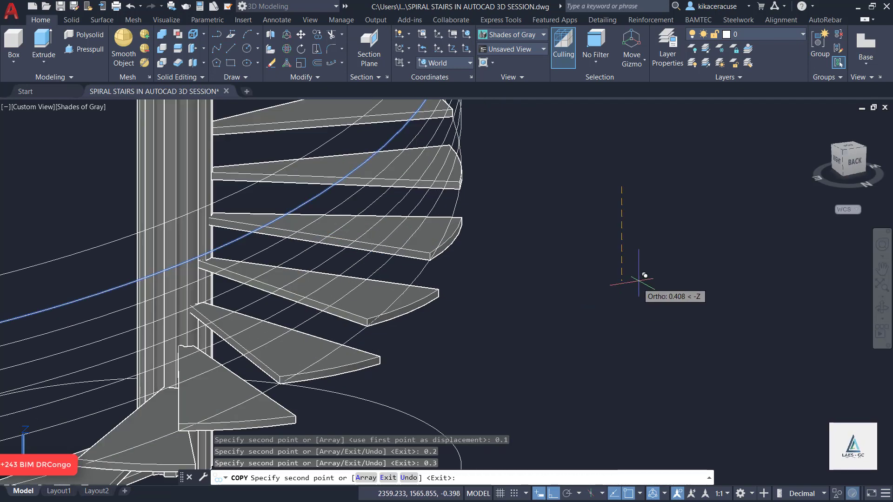
scroll(621, 268, "down", 1)
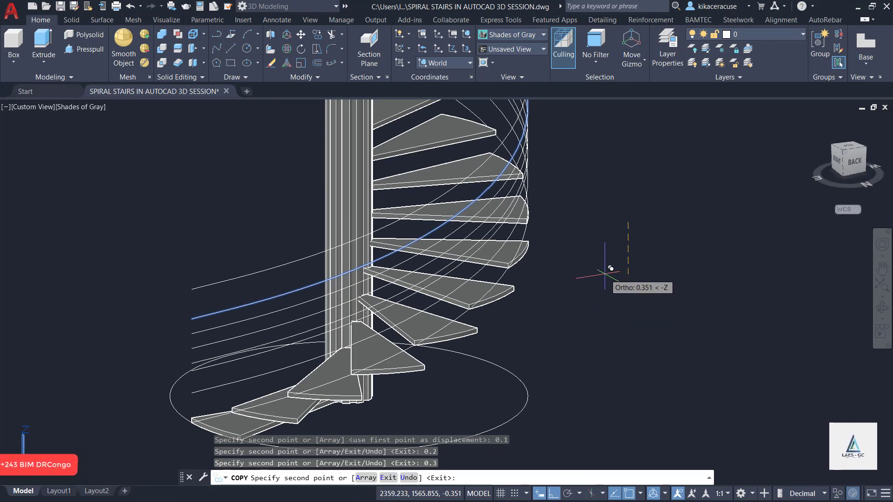
type("0.4")
key("Return")
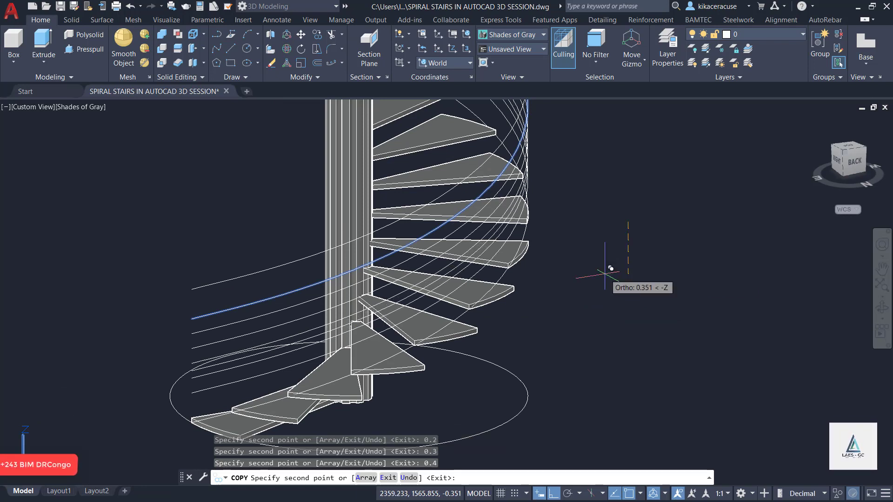
key("Escape")
key("Escape")
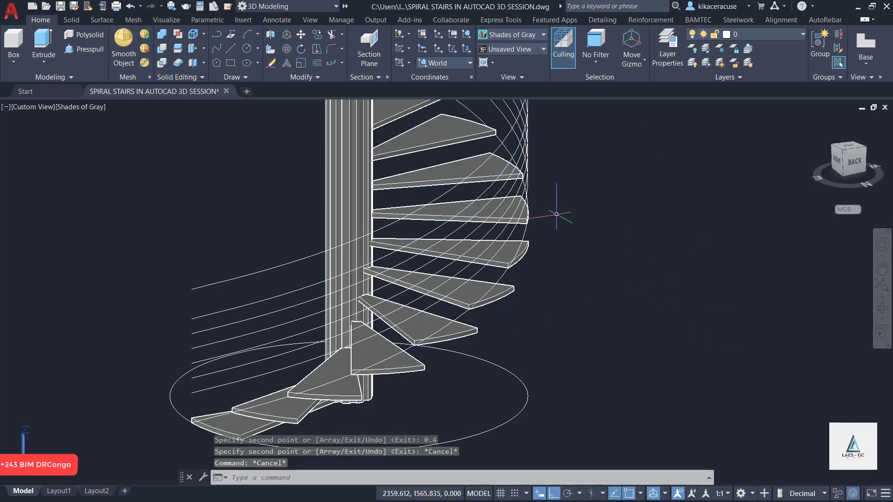
In the Right view, copy the entire staircase with all its helices horizontally about 36 units away from the original
scroll(493, 232, "down", 4)
scroll(494, 233, "down", 2)
middle_click_drag(493, 233, 610, 220, "shift")
scroll(442, 243, "up", 3)
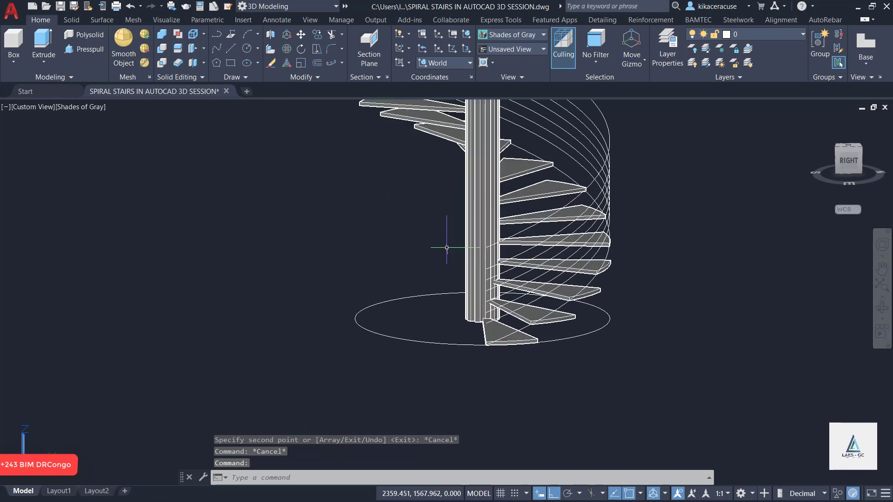
scroll(385, 294, "down", 5)
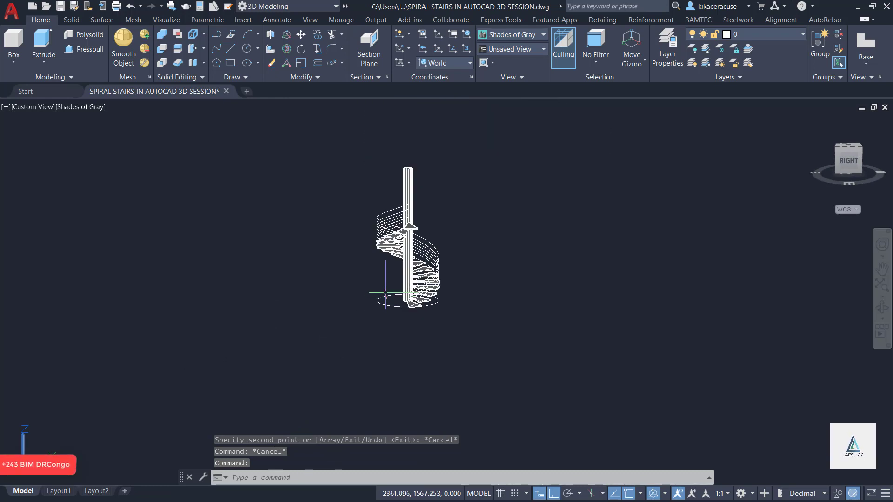
left_click(852, 162)
scroll(574, 189, "down", 5)
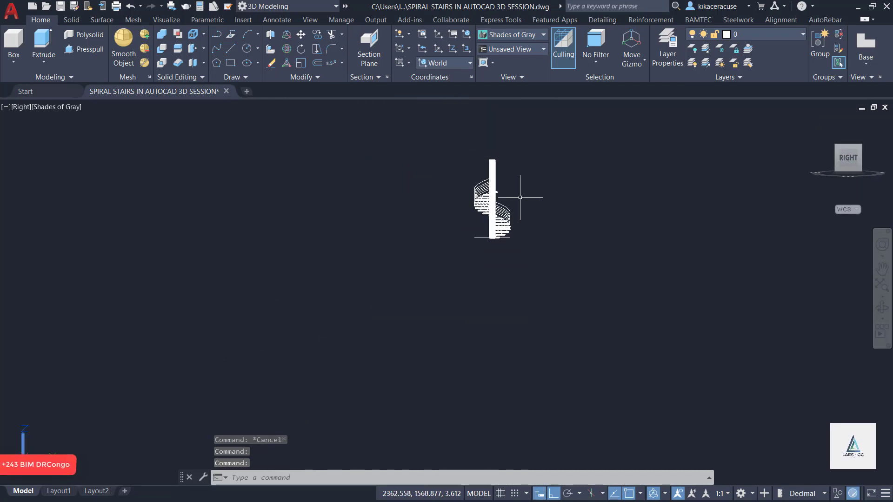
left_click(604, 265)
left_click(416, 117)
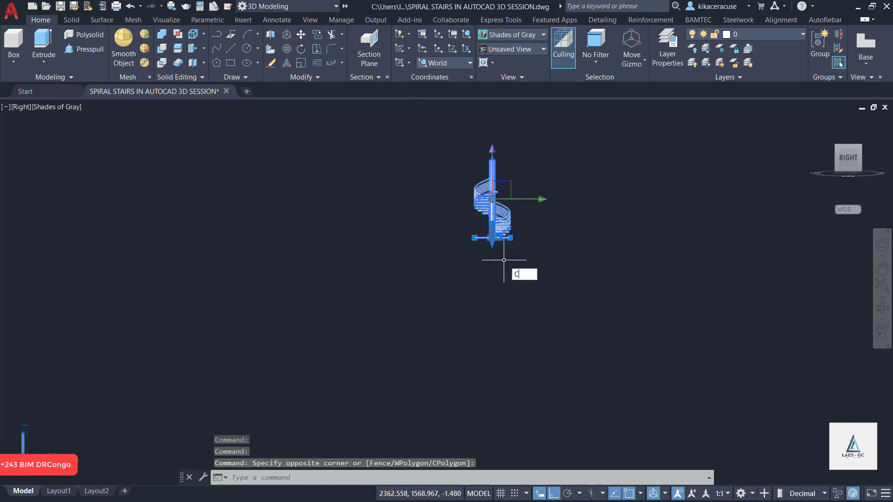
type("CO")
key("Return")
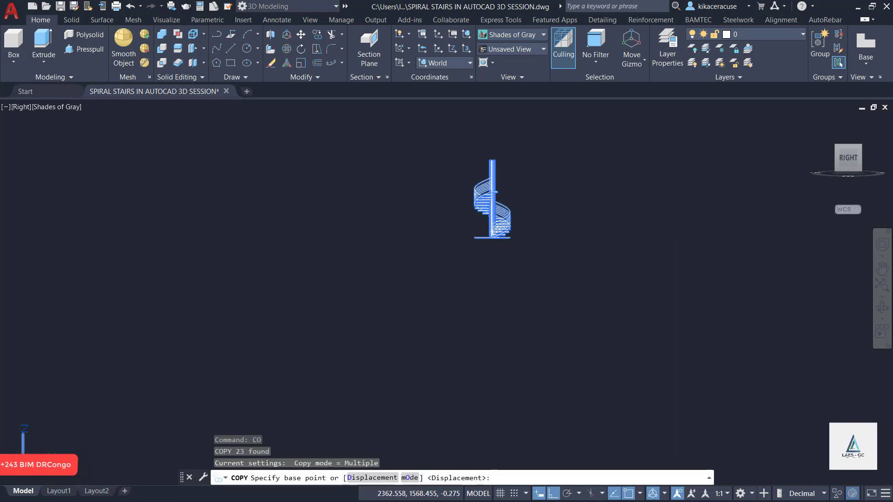
left_click(502, 268)
scroll(289, 268, "down", 3)
scroll(277, 268, "down", 3)
left_click(463, 278)
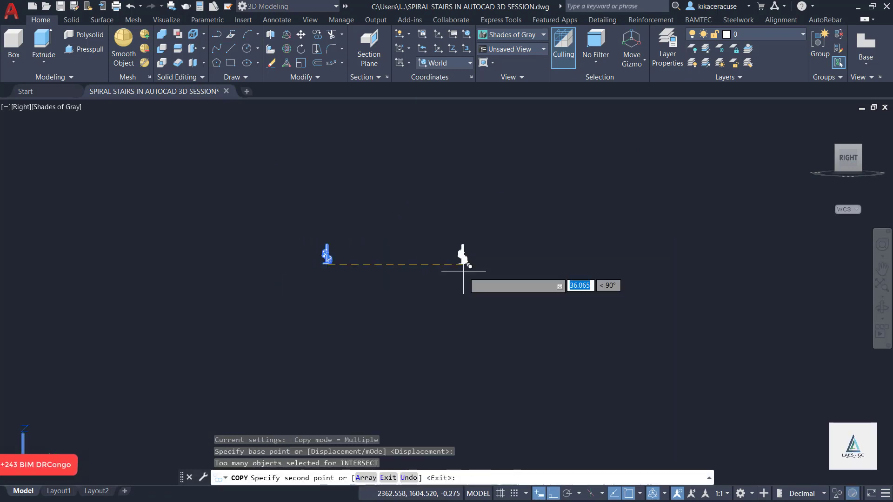
key("Escape")
scroll(308, 253, "up", 8)
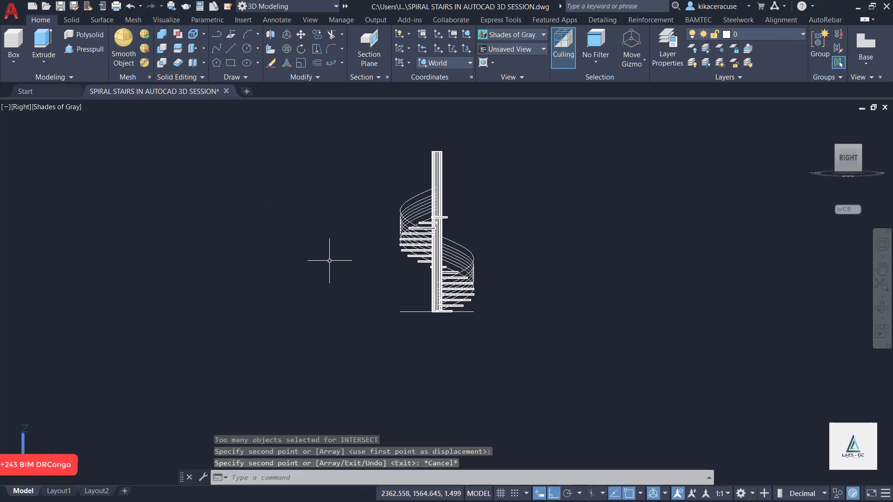
Draw a circle of radius 0.025 centred on the lower endpoint of the topmost helix as the handrail profile
middle_click_drag(465, 252, 450, 278, "shift")
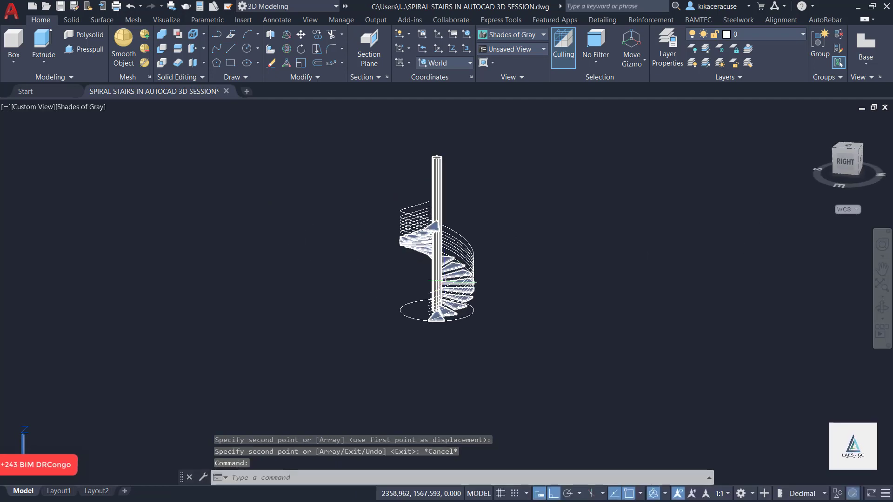
scroll(433, 291, "up", 5)
scroll(433, 294, "up", 5)
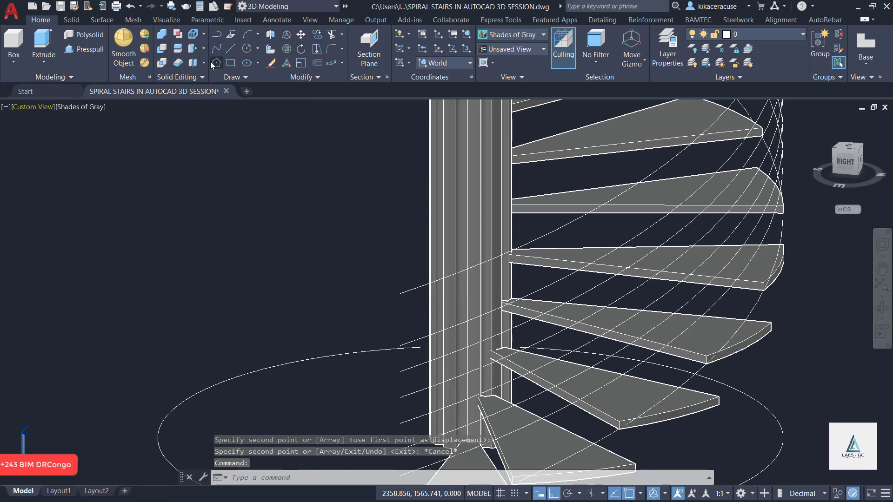
type("C")
key("Return")
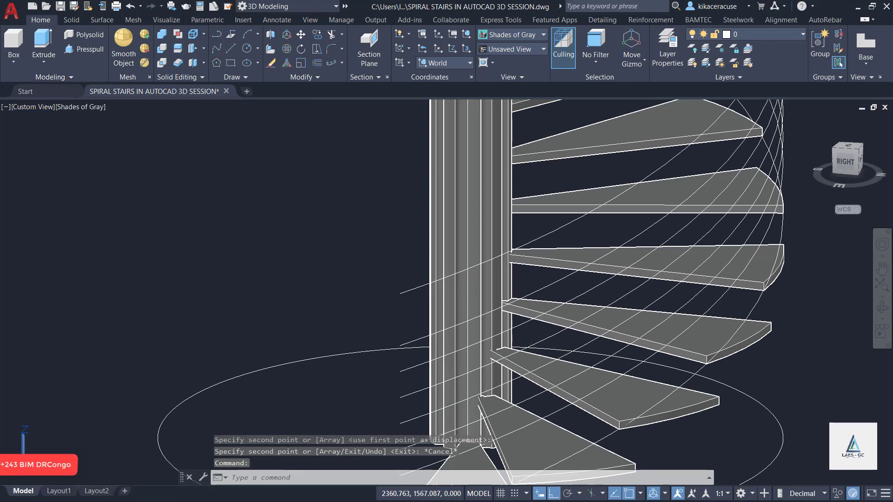
left_click(400, 294)
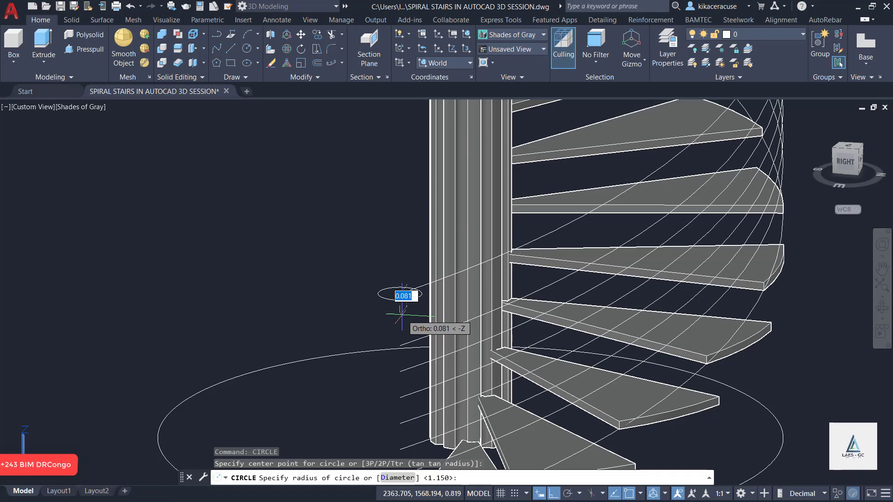
type("0.")
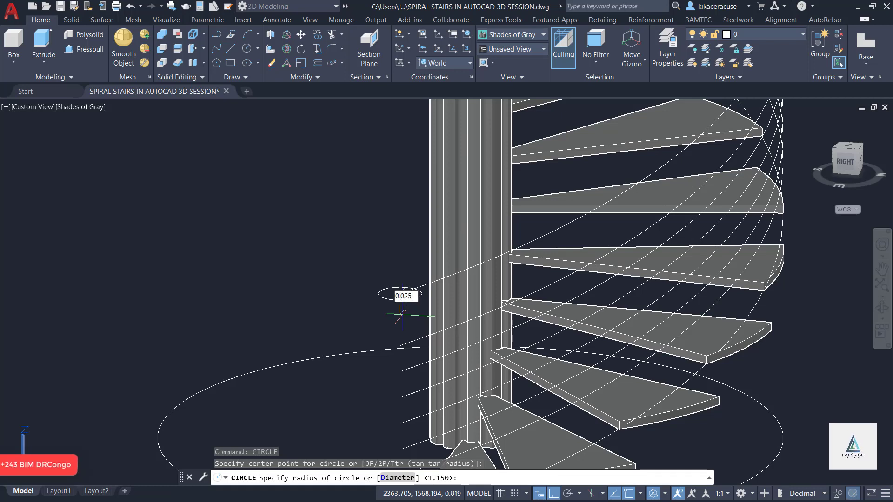
key("Return")
Sweep the 0.025 radius circle along the topmost helix to form the solid handrail
scroll(402, 315, "up", 5)
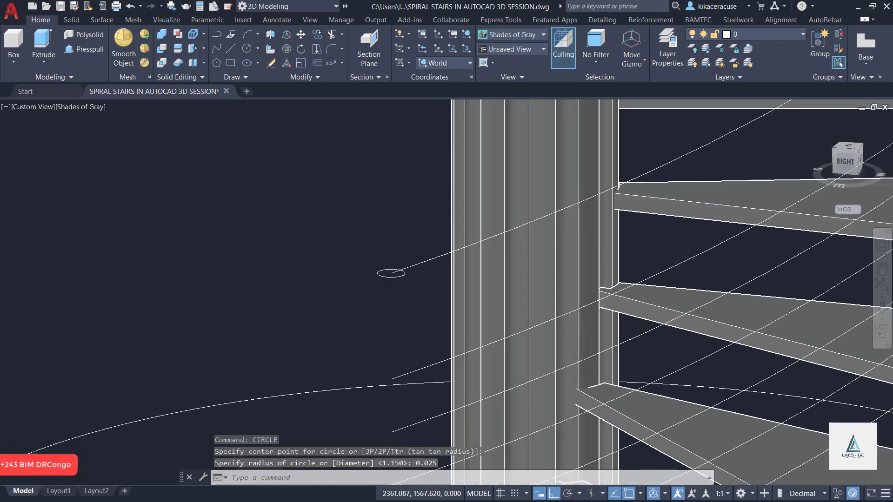
left_click(41, 65)
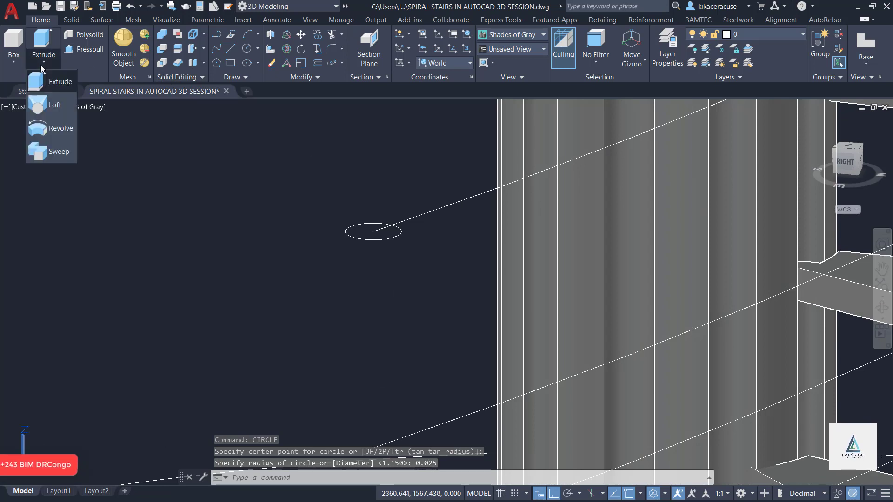
left_click(54, 153)
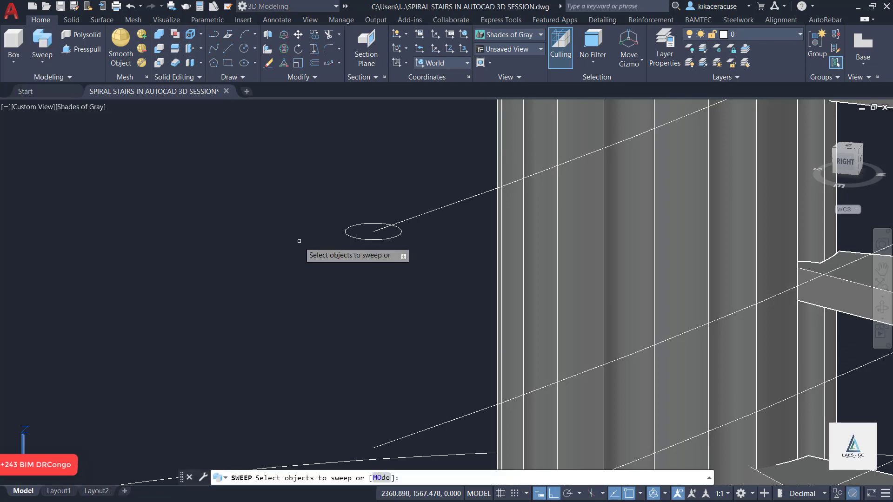
left_click(356, 239)
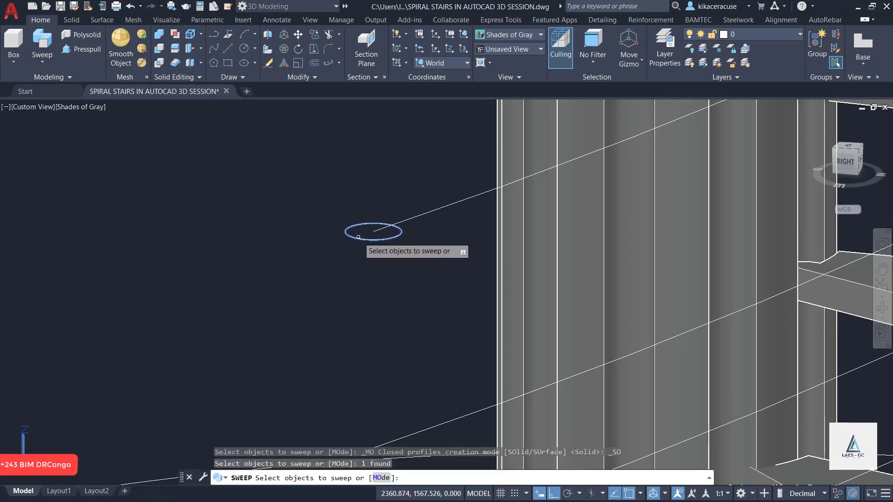
key("Return")
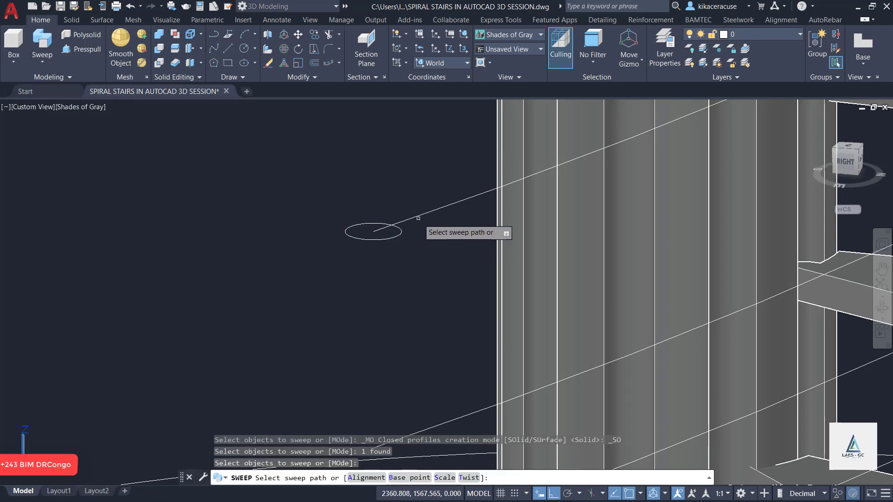
left_click(421, 215)
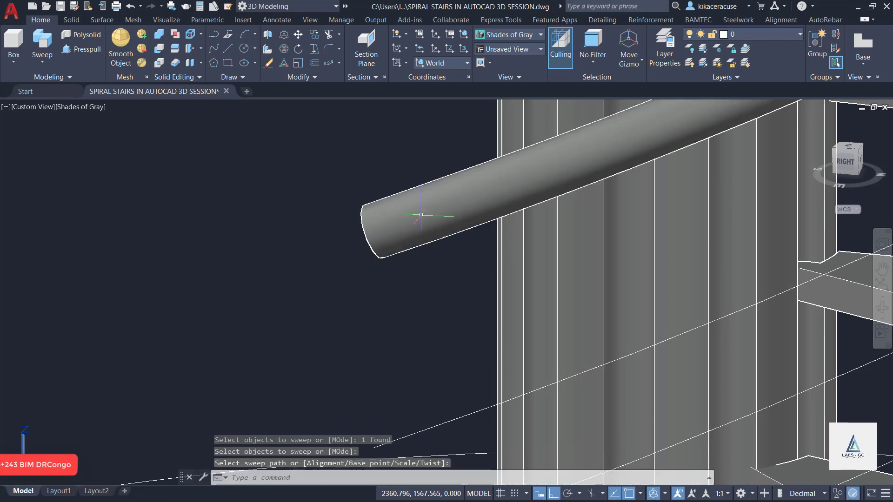
scroll(327, 279, "down", 5)
scroll(325, 243, "down", 4)
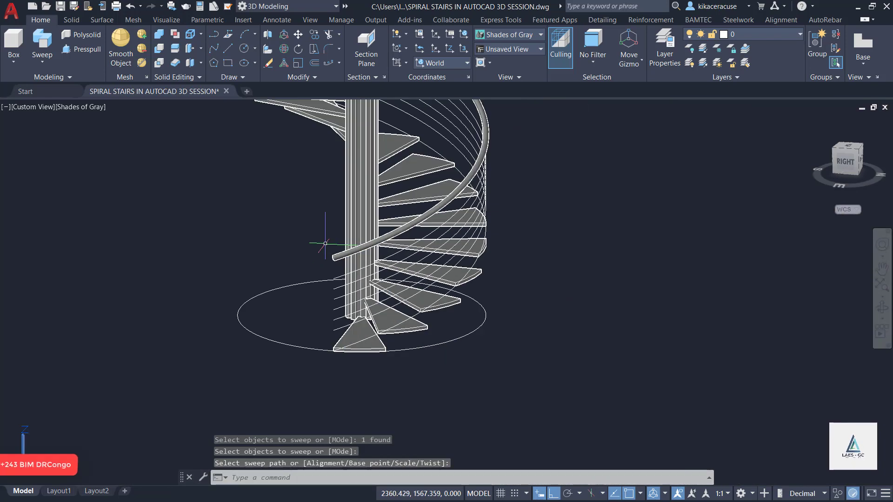
Draw a circle of radius 0.01 centred on the lower endpoint of the helix just below the handrail
scroll(330, 275, "up", 10)
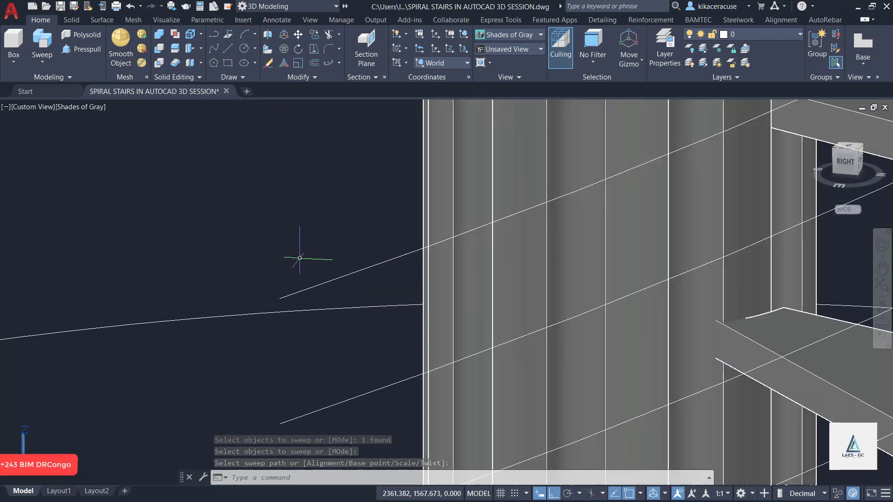
scroll(290, 183, "down", 3)
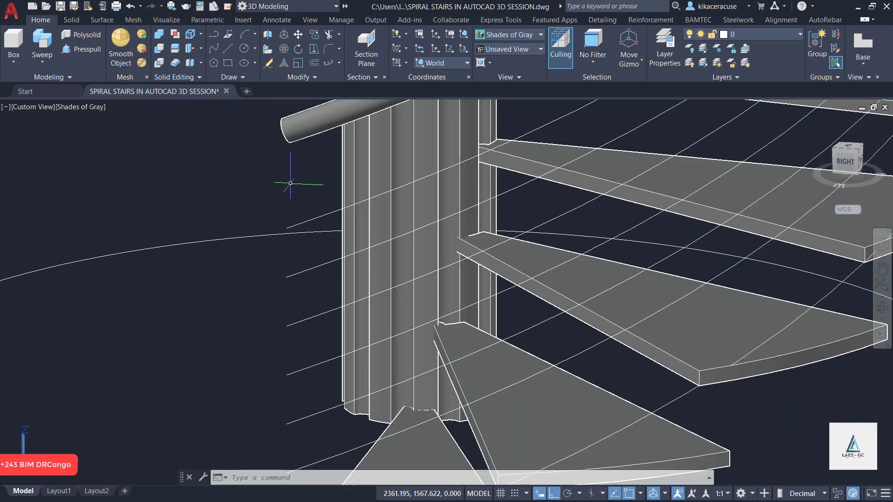
left_click(244, 50)
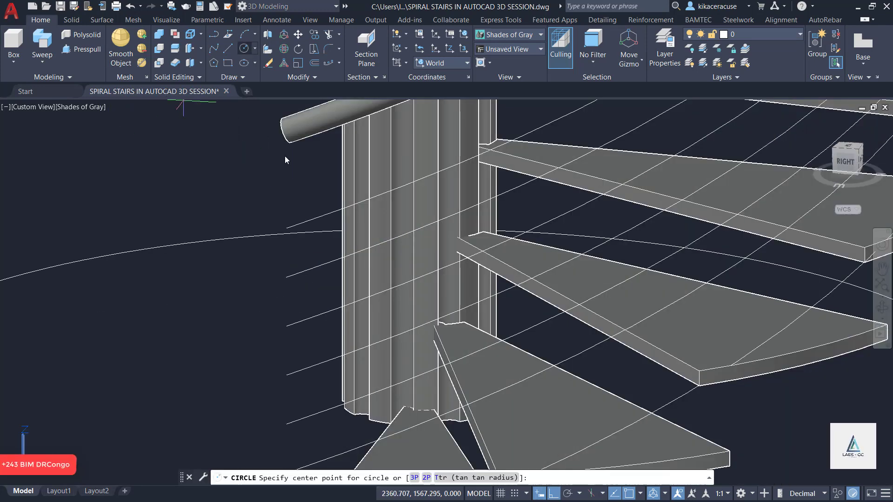
left_click(289, 232)
scroll(289, 231, "up", 4)
type("0")
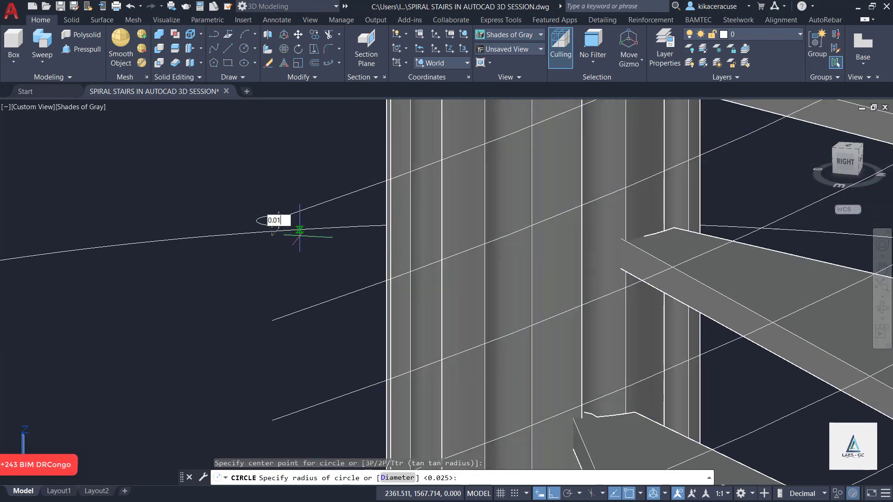
type(".01")
key("Return")
Sweep the 0.01 radius circle along the helix just below the handrail to form the first thin rail
scroll(317, 210, "up", 3)
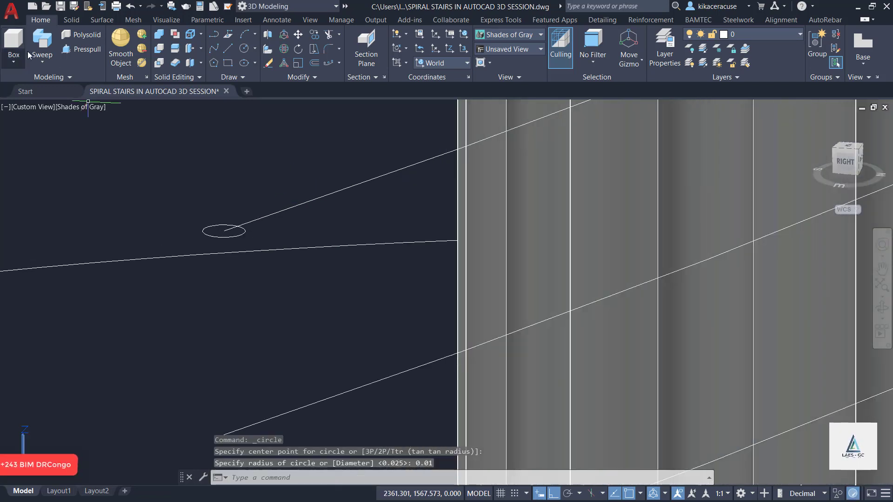
left_click(42, 43)
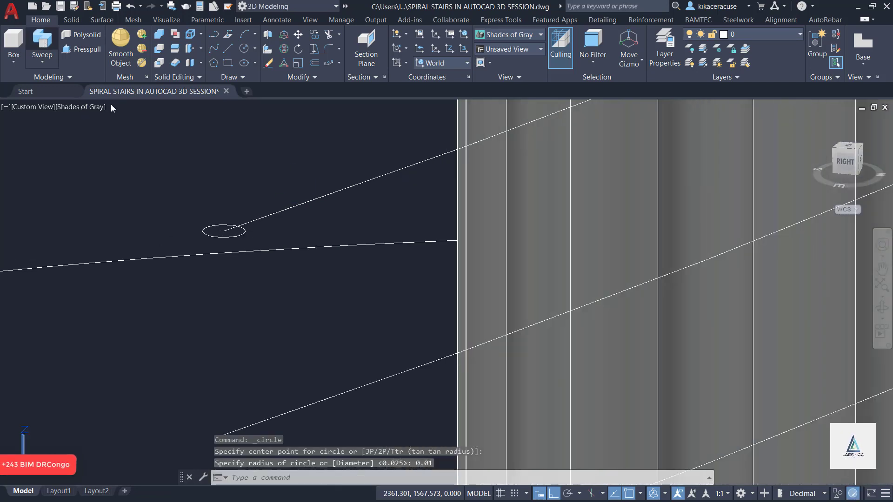
left_click(212, 236)
key("Return")
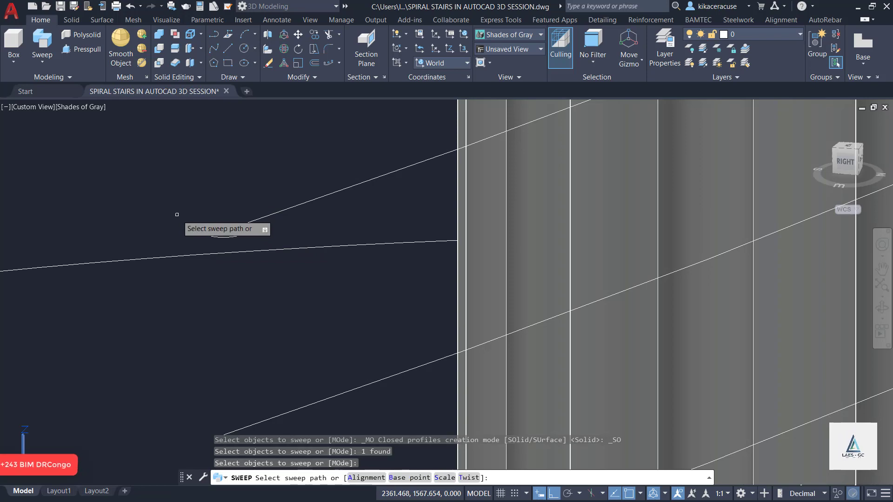
left_click(291, 207)
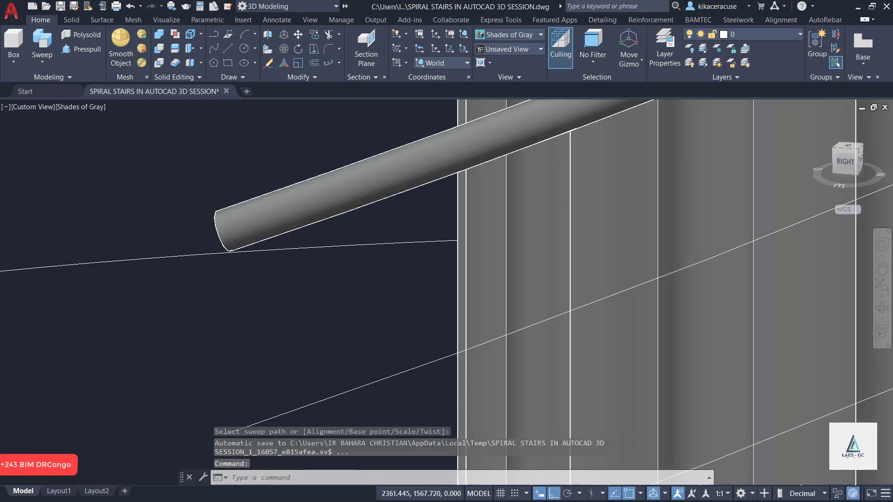
scroll(314, 251, "down", 4)
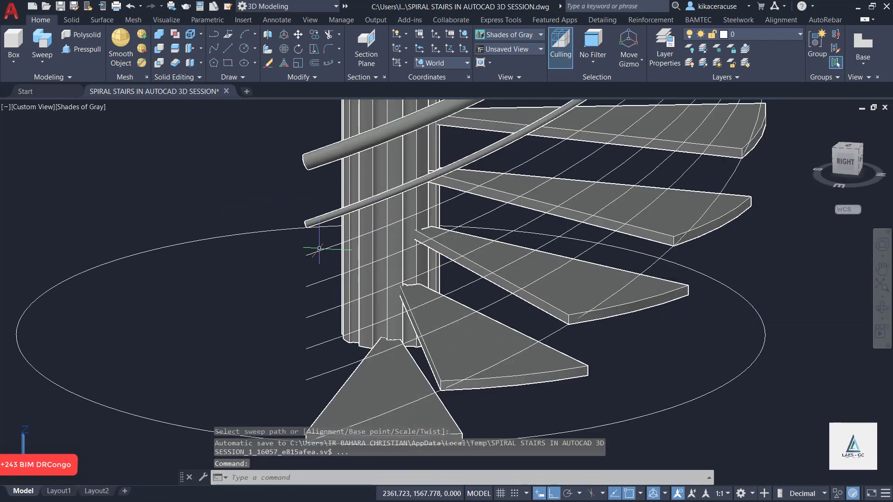
Delete the four intermediate helices between the first thin rail and the lowest offset helix
left_click(321, 250)
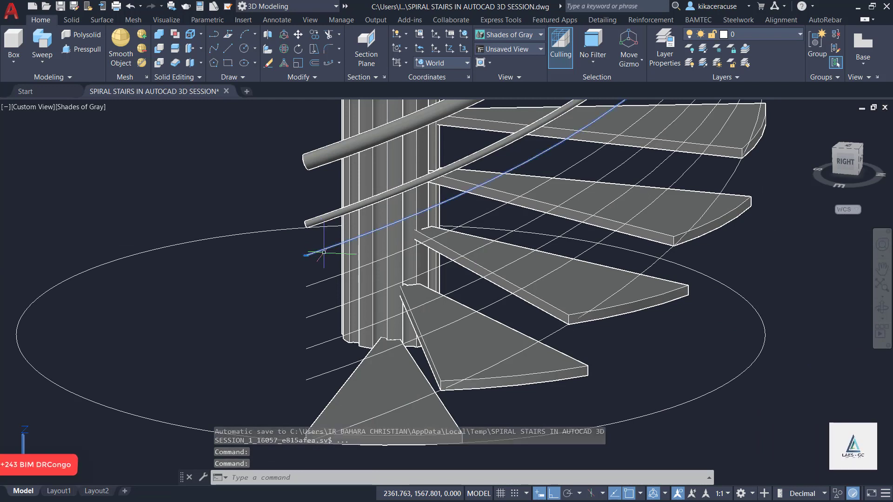
key("Delete")
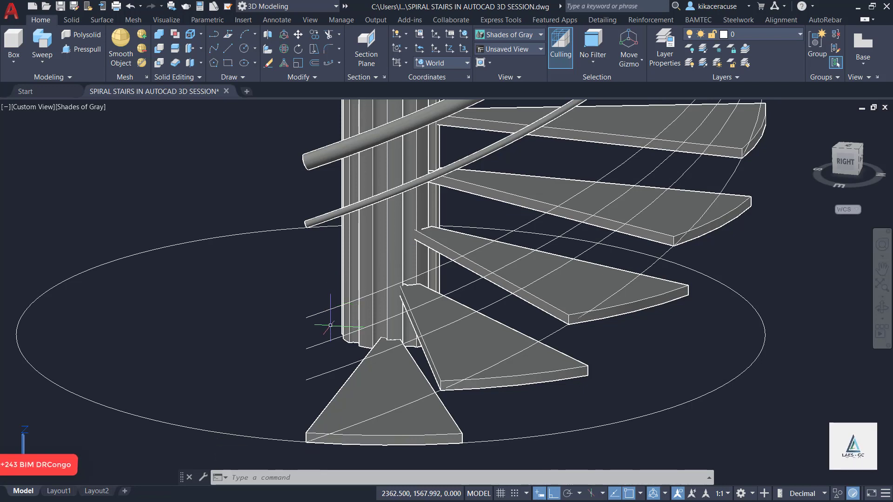
left_click(334, 306)
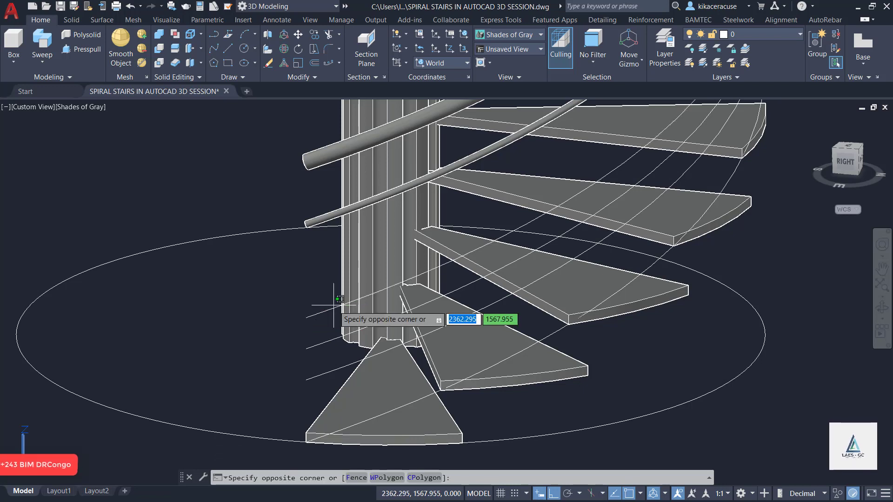
left_click(335, 307)
left_click(336, 306)
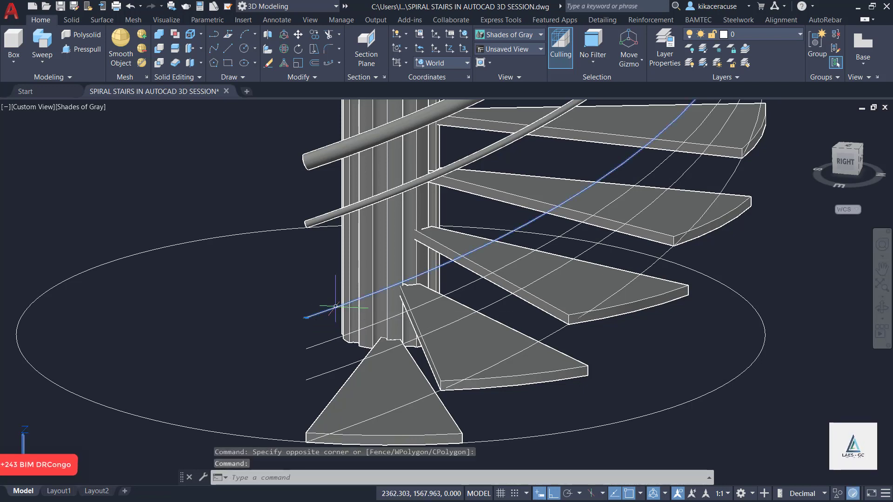
key("Delete")
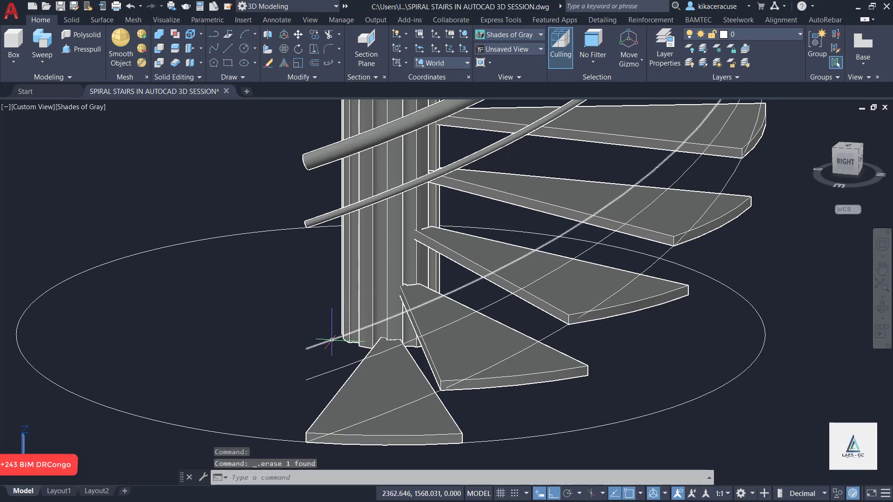
left_click(332, 340)
key("Delete")
Draw a circle of radius 0.01 centred on the lower endpoint of the lowest offset helix above the treads
scroll(301, 382, "up", 2)
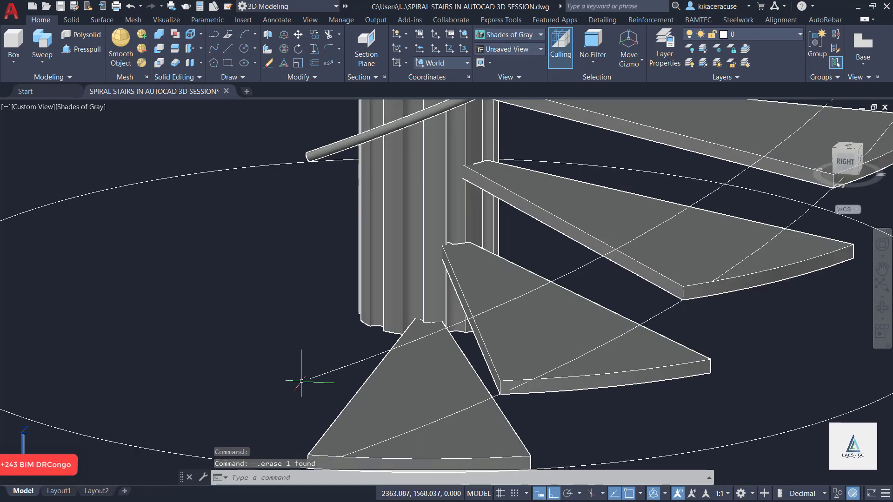
left_click(243, 48)
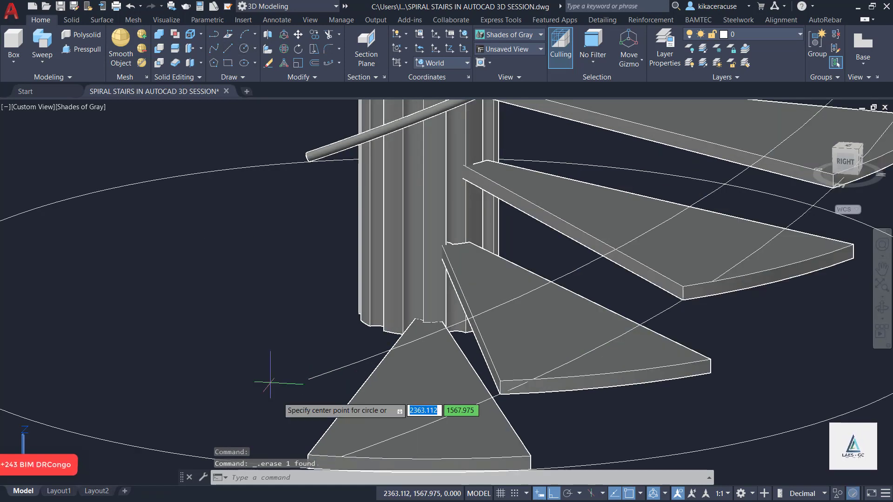
left_click(310, 380)
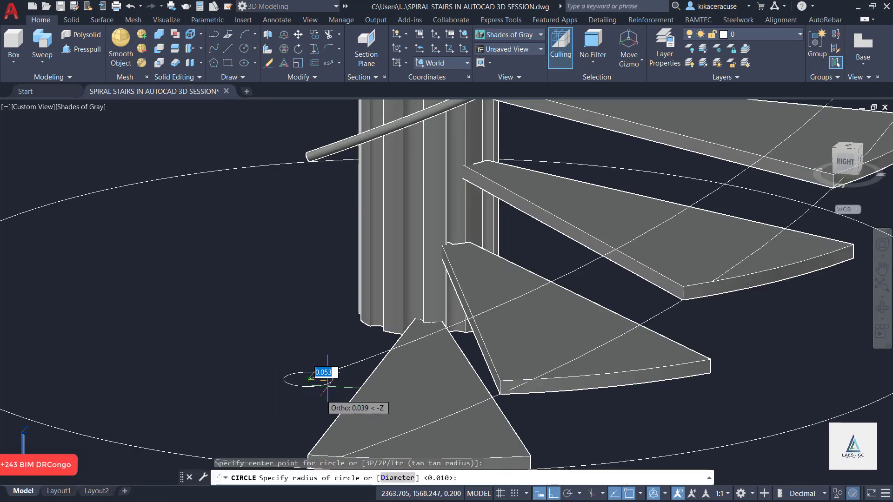
type("0.")
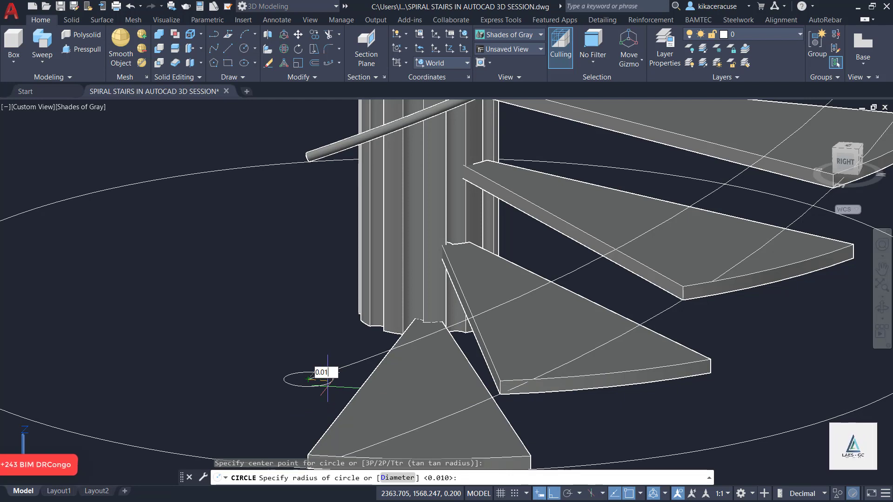
key("Return")
Sweep the 0.01 radius circle along the lowest offset helix to form the bottom thin rail
scroll(290, 403, "up", 4)
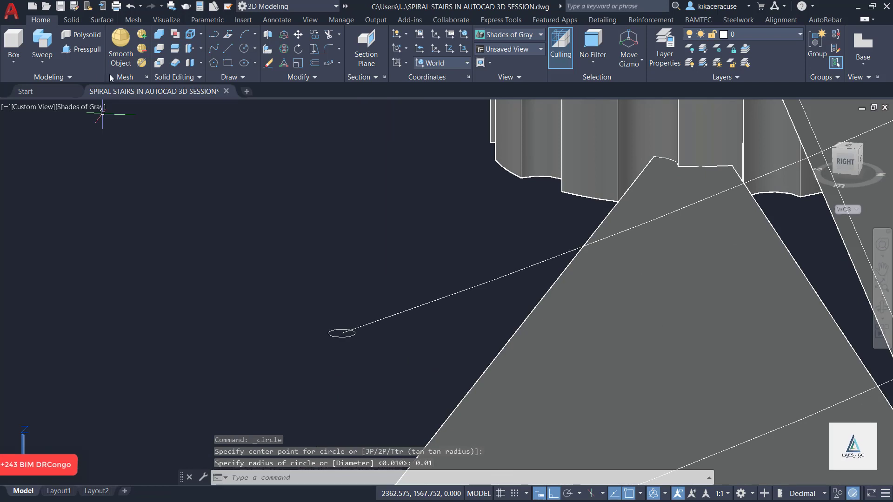
left_click(42, 45)
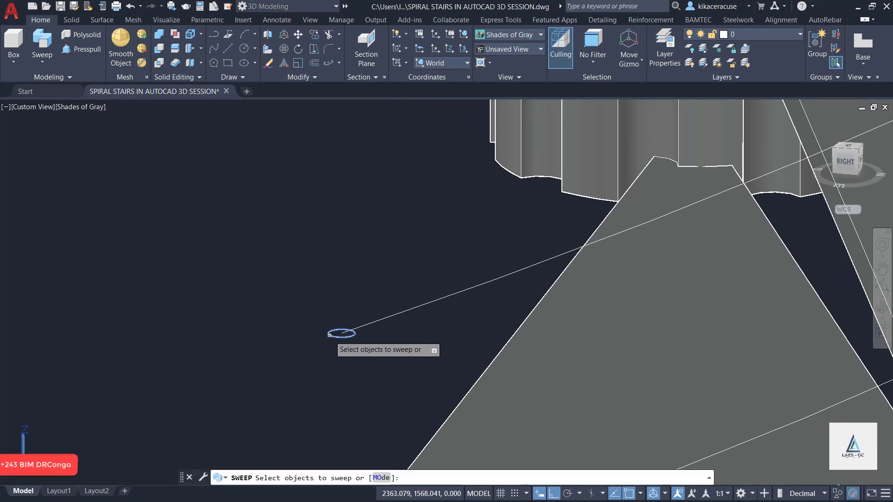
left_click(342, 337)
key("Return")
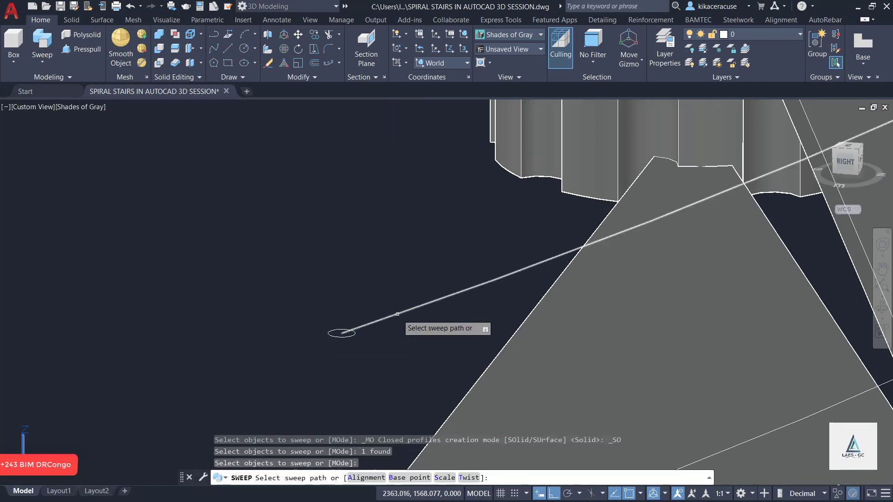
left_click(396, 313)
Copy the thin rail just below the handrail straight down by 0.1
scroll(336, 352, "down", 5)
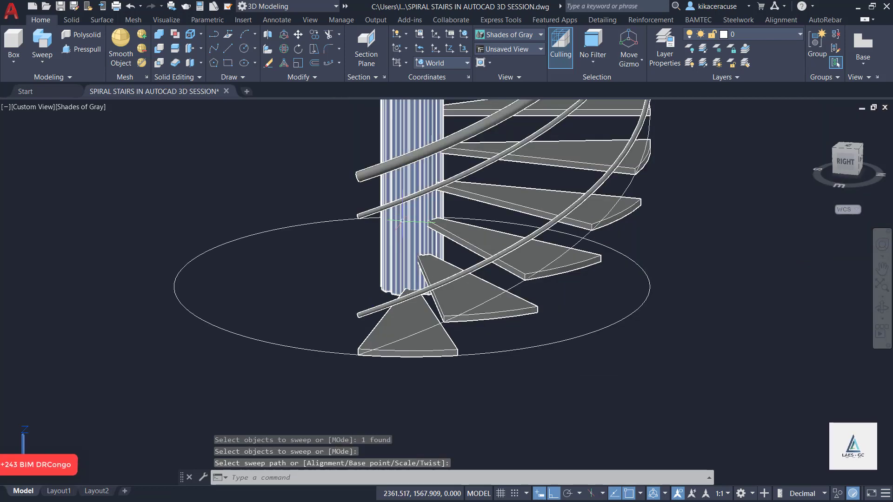
left_click(413, 197)
scroll(483, 293, "down", 5)
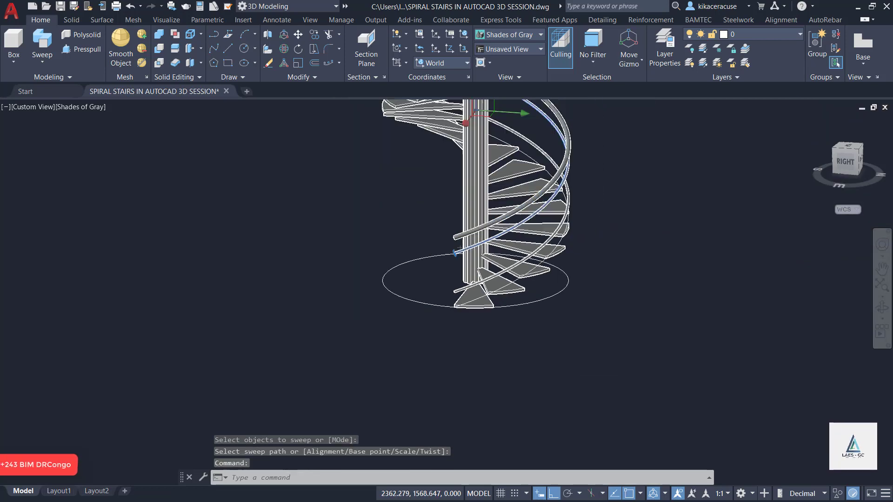
scroll(563, 260, "up", 3)
key("Return")
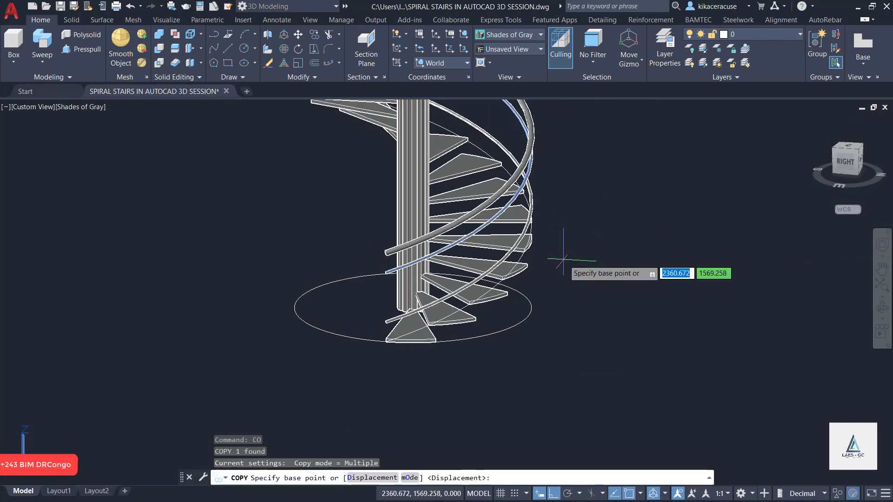
left_click(588, 214)
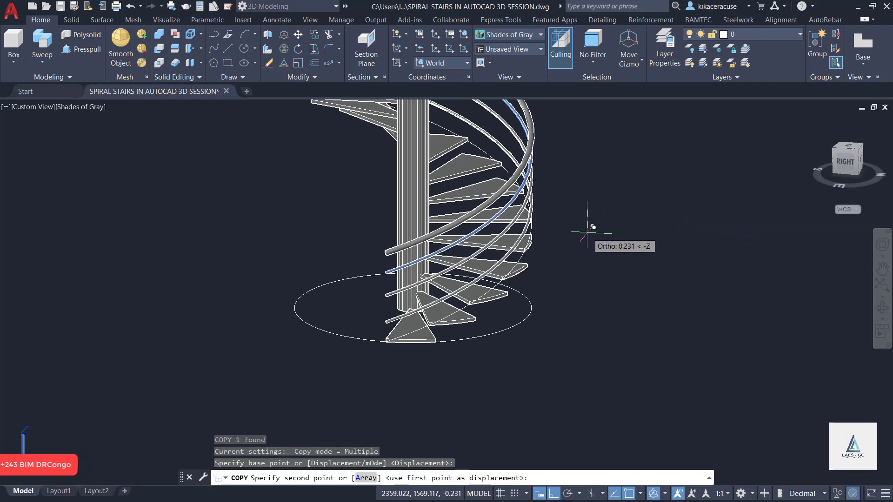
type("0.")
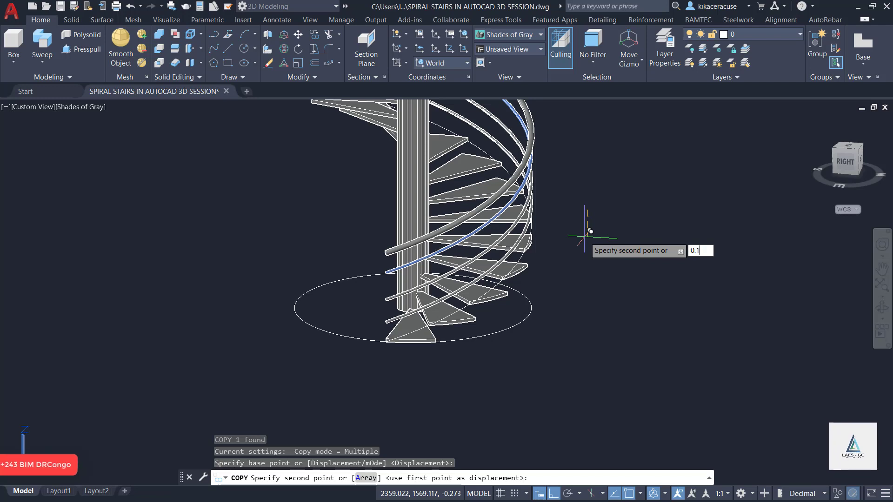
type("1")
key("Return")
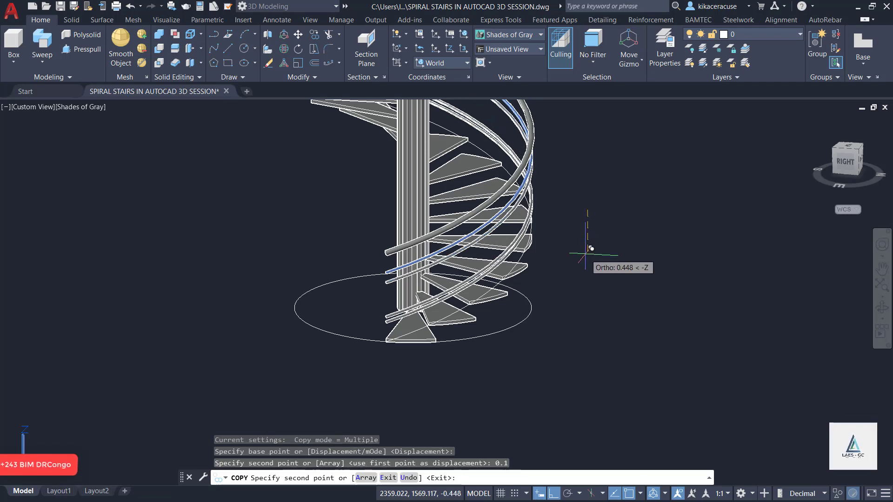
Place three more copies of the upper thin rail straight down at distances of 0.2, 0.3 and 0.4
scroll(589, 231, "up", 2)
type("0.2")
key("Return")
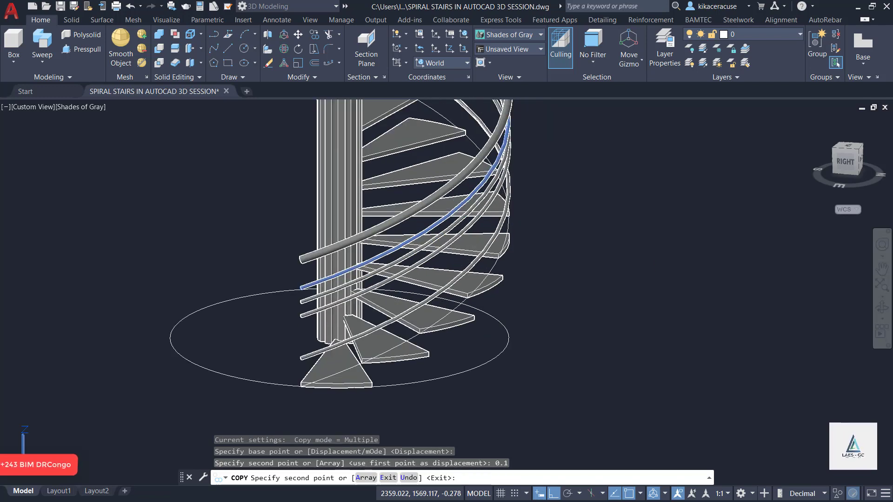
type("0")
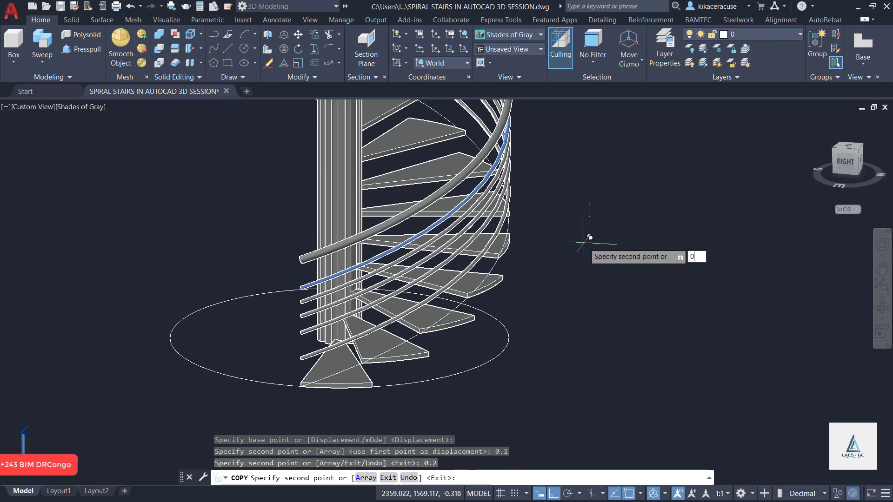
type(".3")
key("Return")
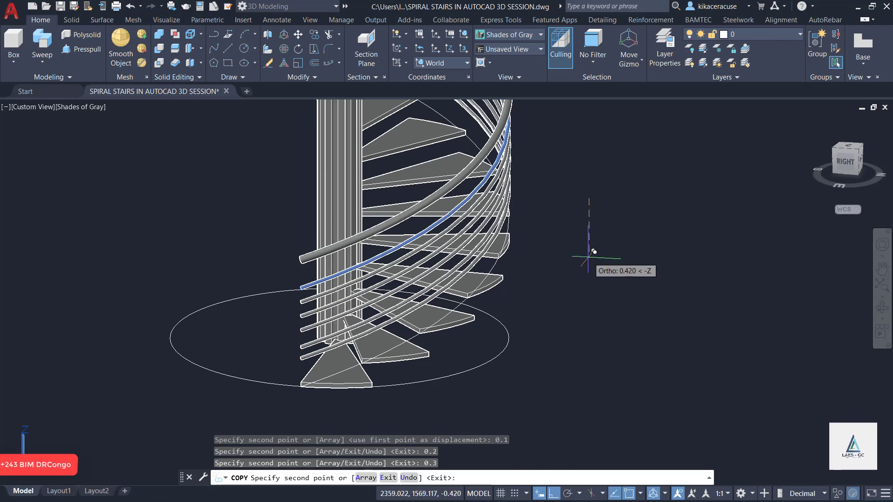
type("0.4")
key("Return")
key("Escape")
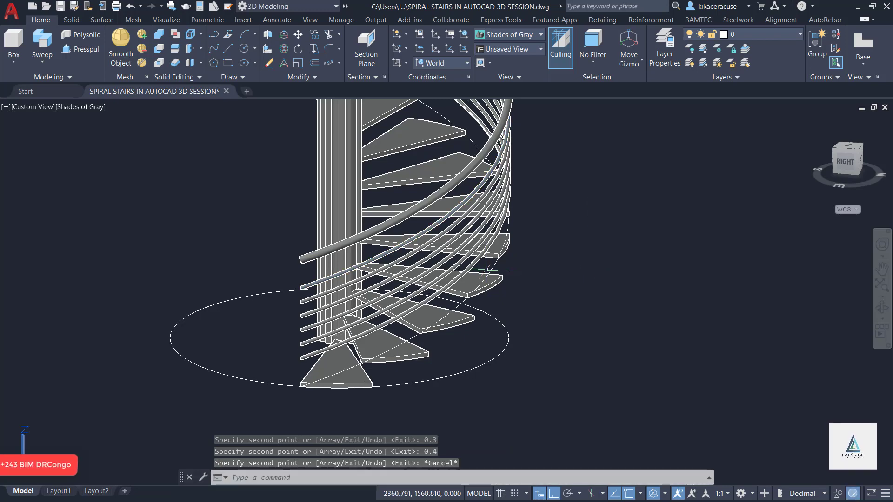
Draw a circle of radius 0.015 in the empty space in front of the lowest tread as the post profile
scroll(486, 270, "down", 4)
middle_click_drag(435, 292, 472, 282, "shift")
scroll(446, 294, "up", 7)
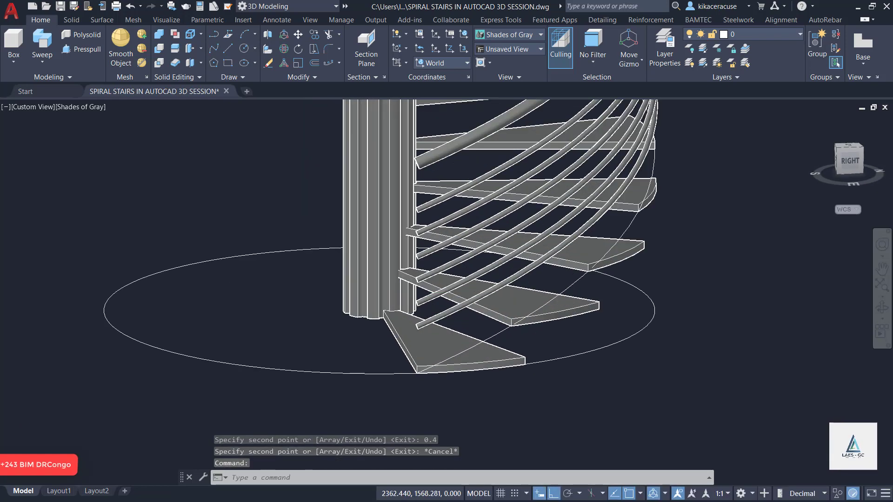
scroll(446, 293, "down", 4)
scroll(406, 347, "up", 3)
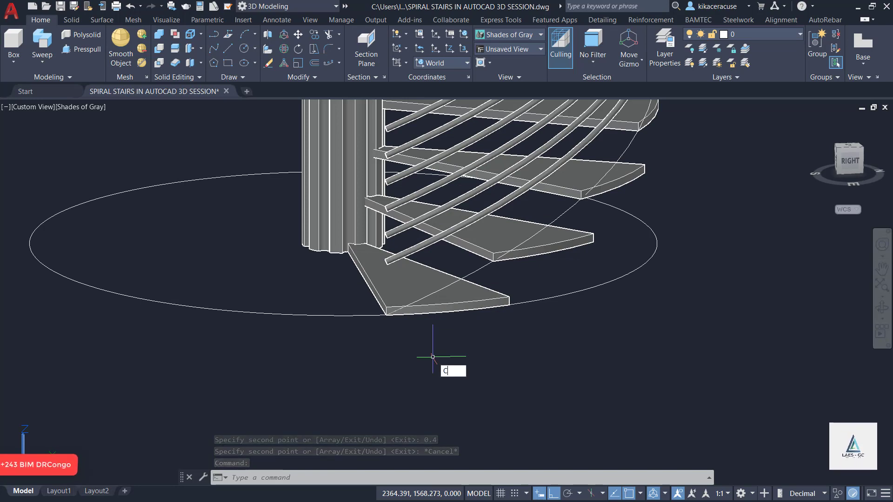
type("c")
key("Return")
left_click(459, 359)
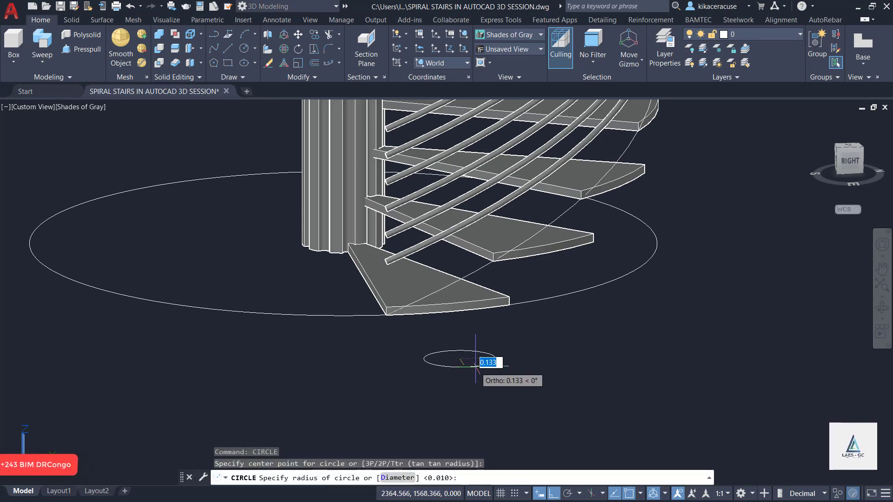
type("0.")
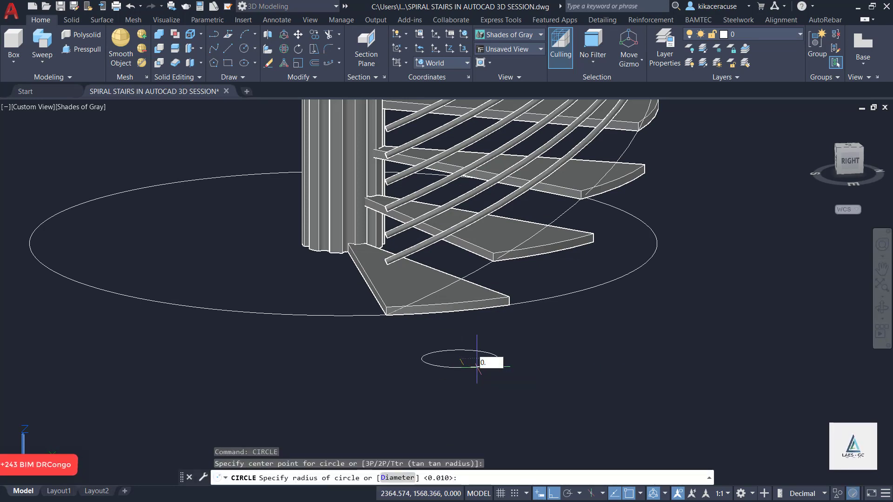
type("015")
key("Return")
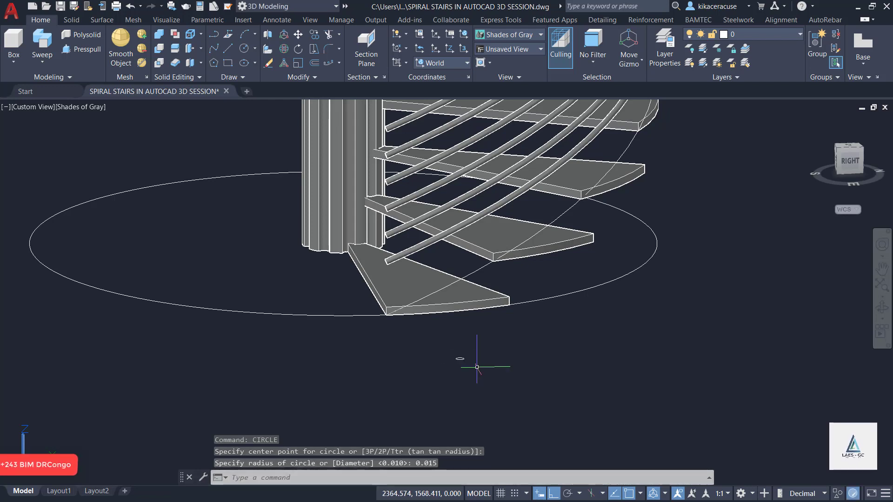
Presspull the 0.015 radius circle upward to a height of 0.9 to form a vertical railing post
scroll(461, 357, "up", 5)
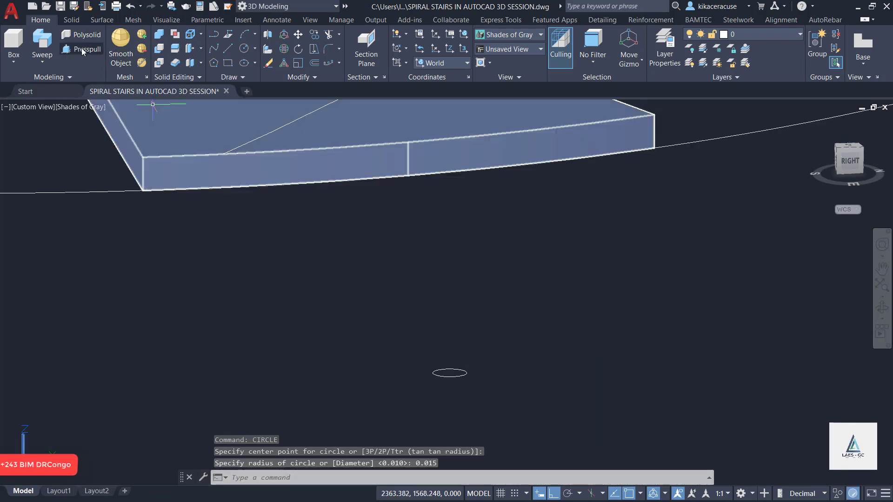
left_click(81, 49)
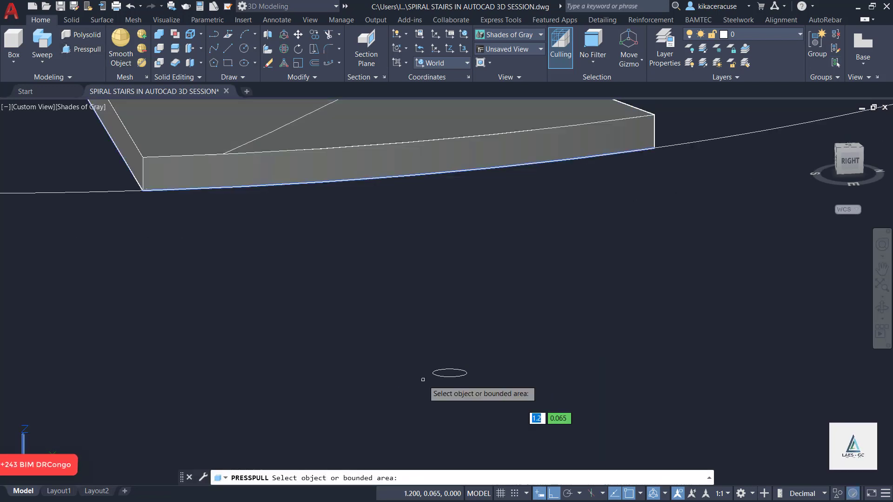
left_click(450, 373)
type("0.")
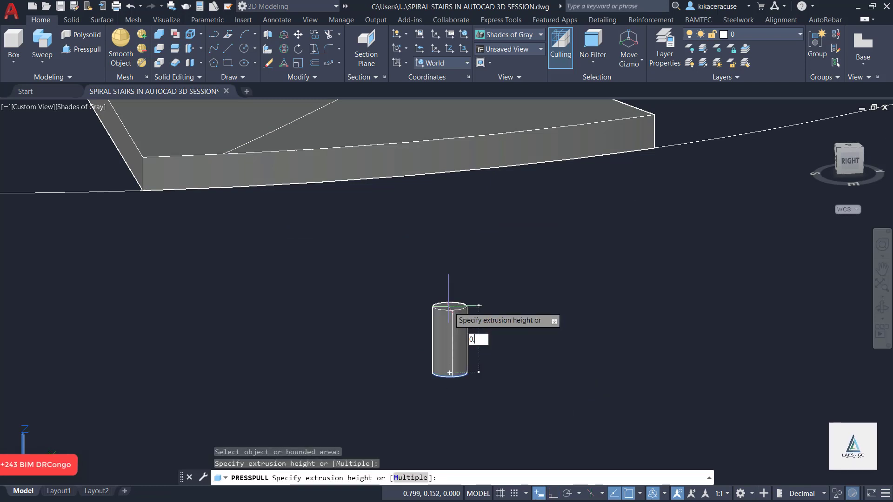
type("9")
key("Return")
scroll(507, 367, "down", 3)
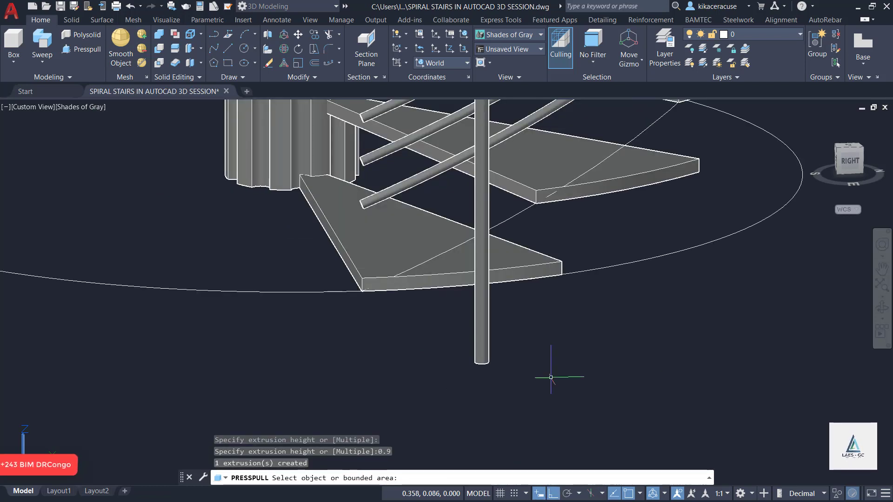
key("Return")
Copy the free-standing post from its base centre to the upper outer corner of the lowest tread at the helix start
scroll(485, 364, "up", 6)
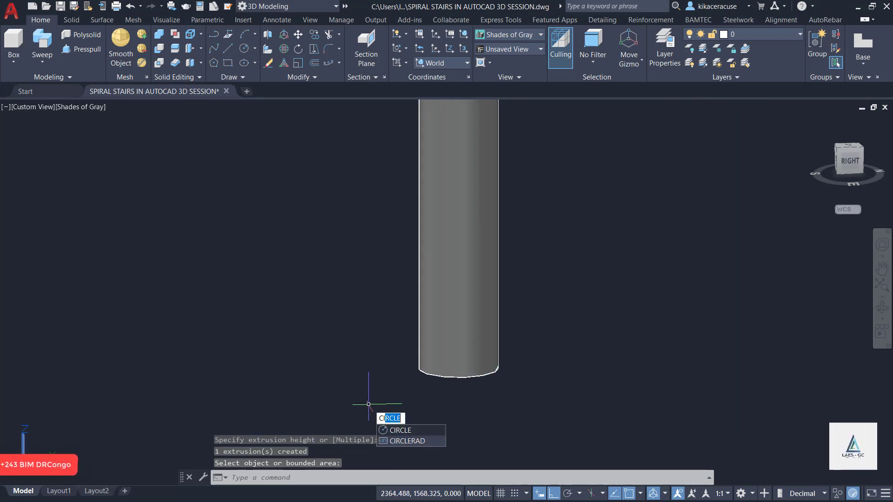
type("O")
key("Return")
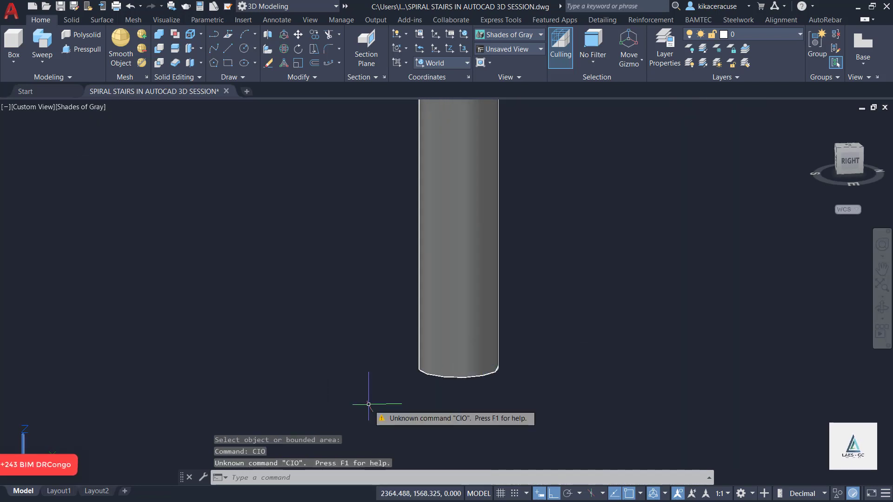
type("co")
key("Return")
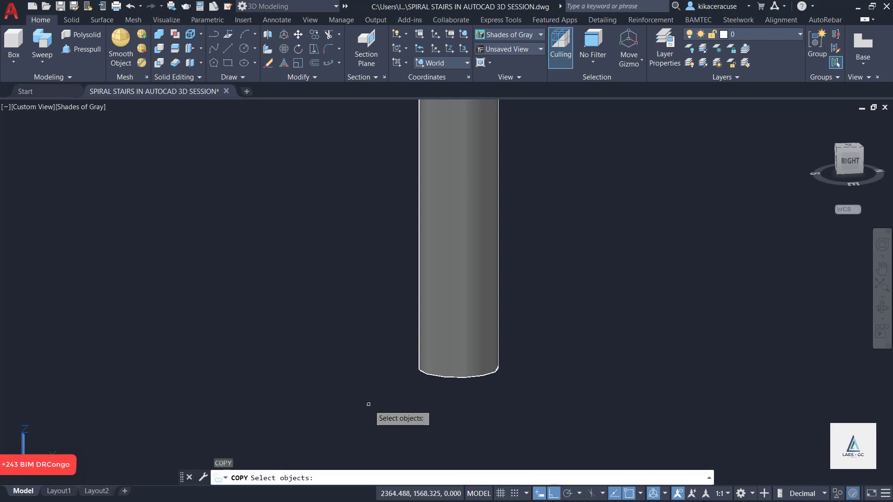
left_click(472, 373)
key("Return")
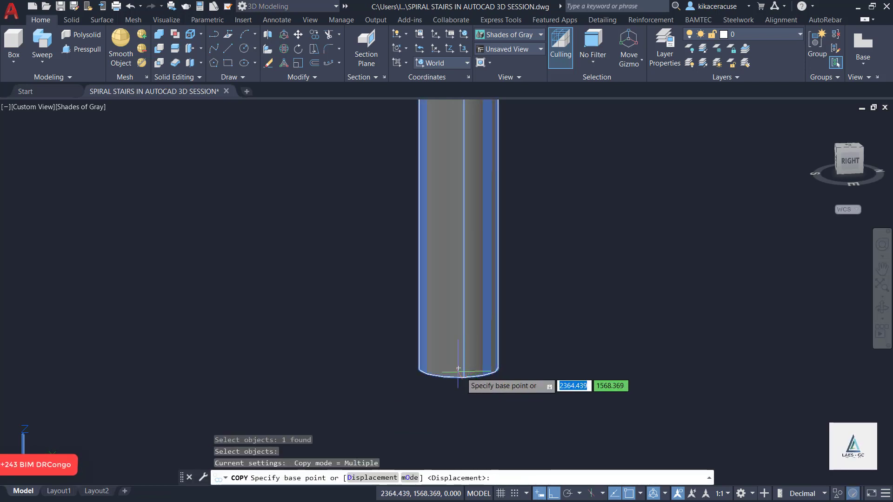
left_click(463, 368)
scroll(498, 399, "down", 5)
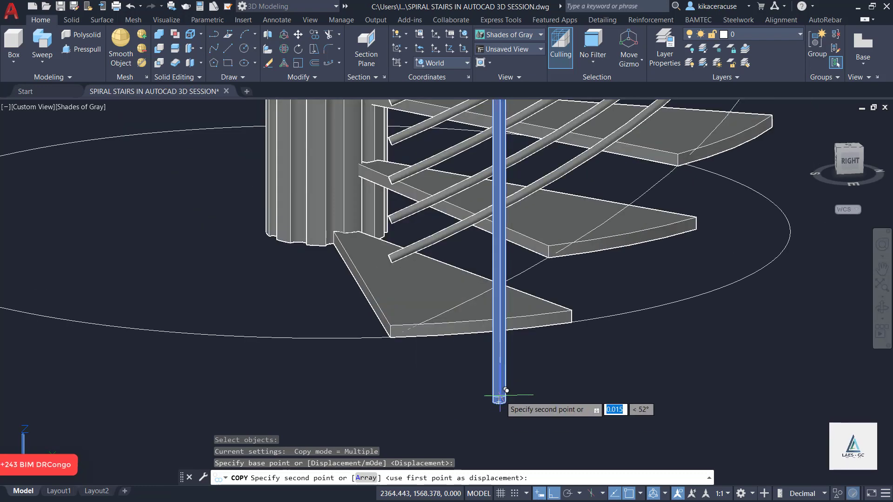
scroll(524, 335, "up", 8)
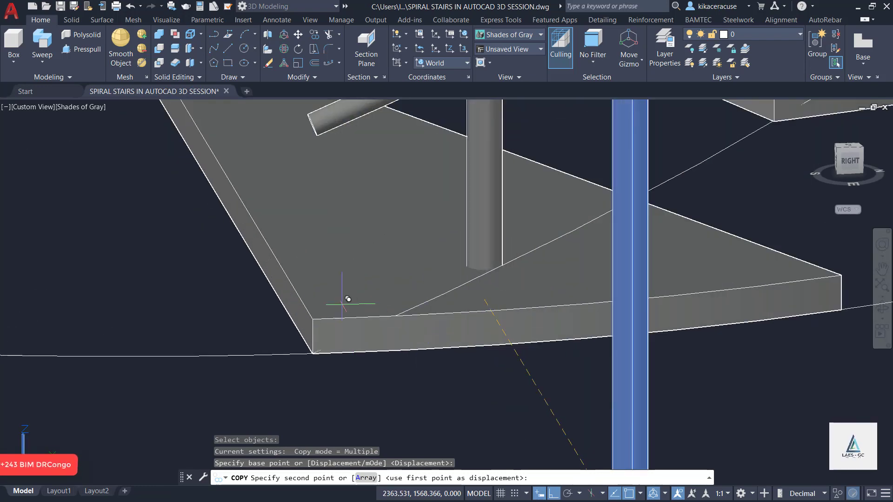
left_click(312, 319)
scroll(363, 353, "down", 5)
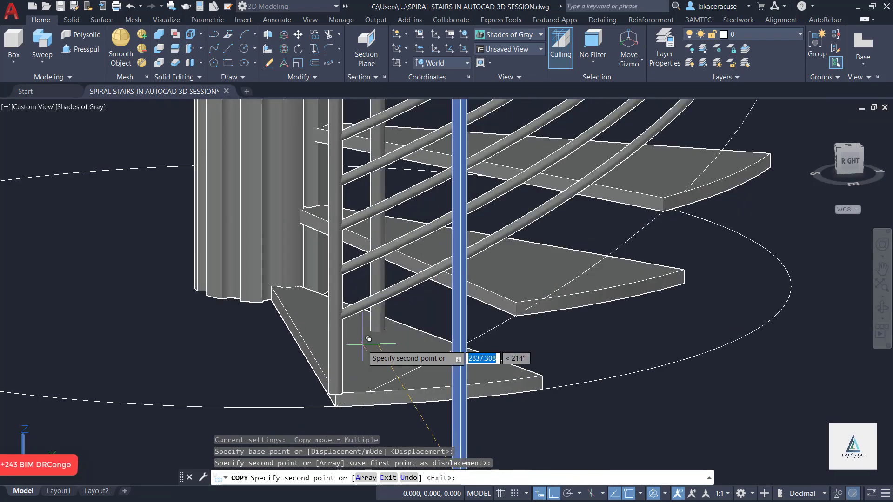
key("Escape")
scroll(371, 373, "down", 5)
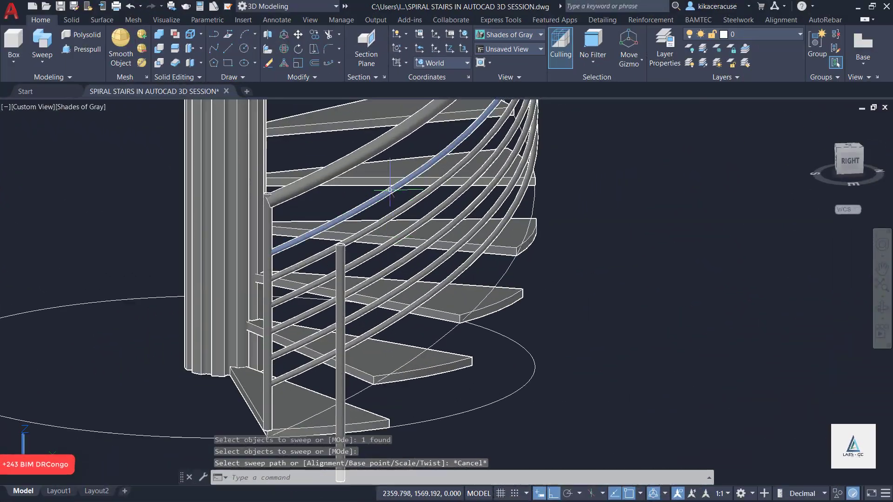
Create a path array of the post on the lowest tread along the helix curve with a spacing of 0.5
scroll(390, 189, "down", 3)
scroll(319, 264, "up", 6)
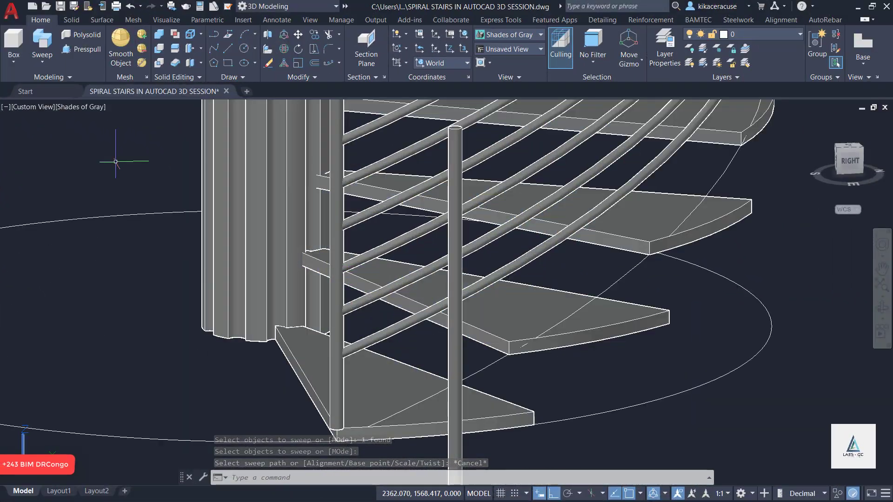
left_click(339, 63)
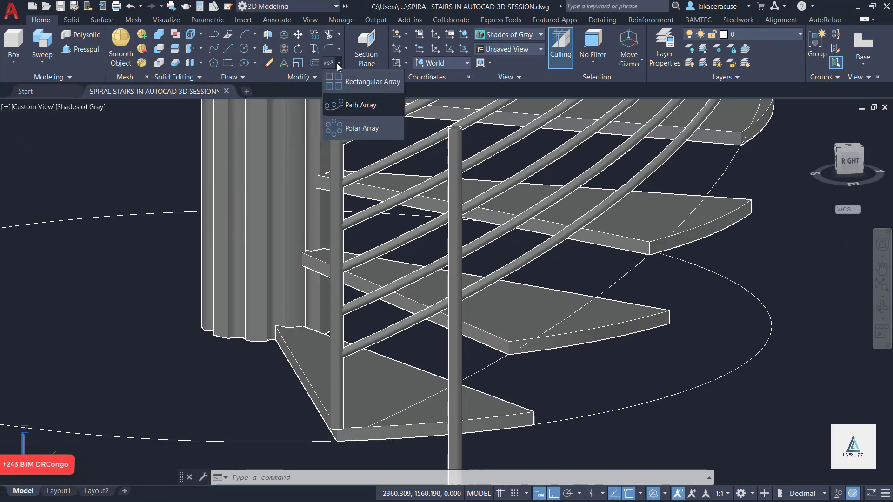
left_click(357, 104)
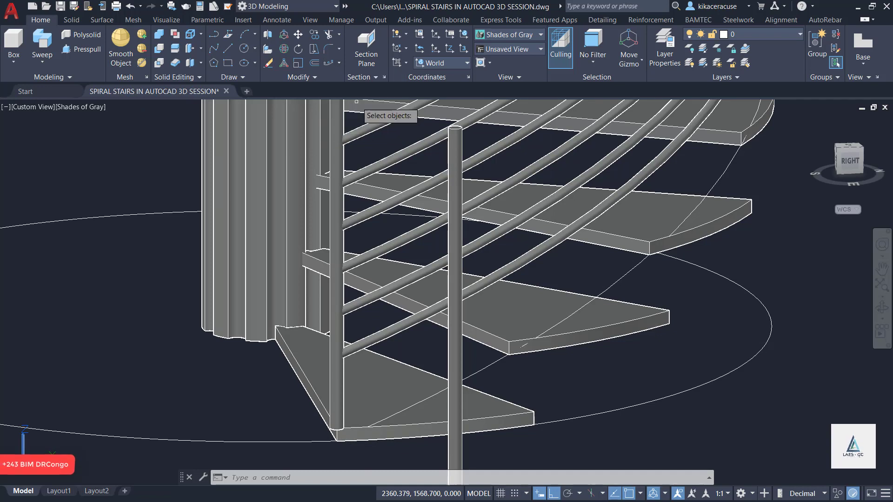
left_click(336, 286)
key("Return")
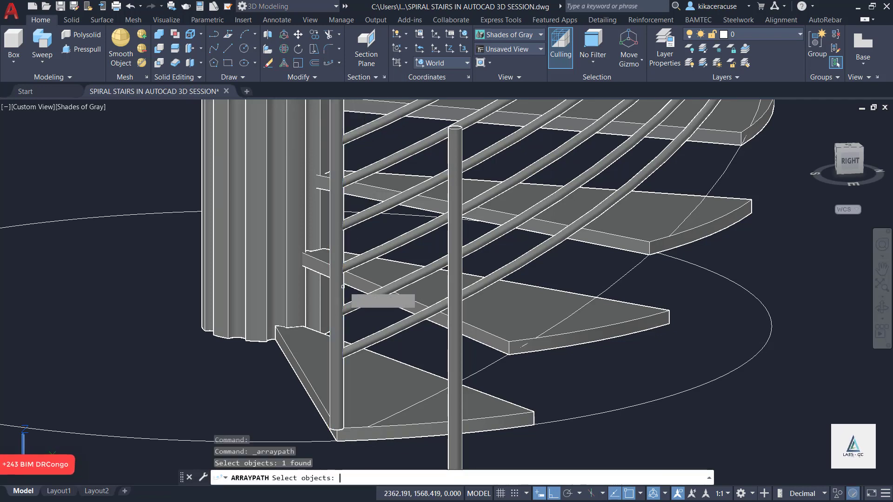
left_click(617, 278)
scroll(554, 301, "down", 5)
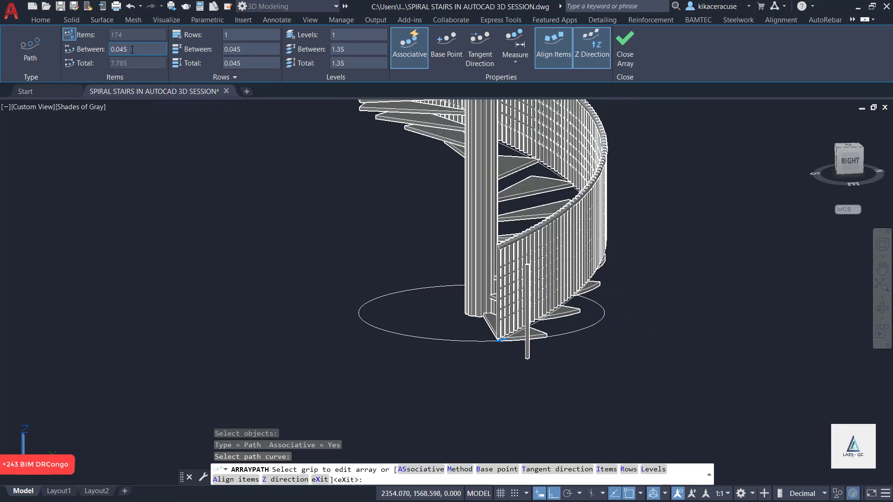
left_click_drag(132, 50, 110, 50)
key("Return")
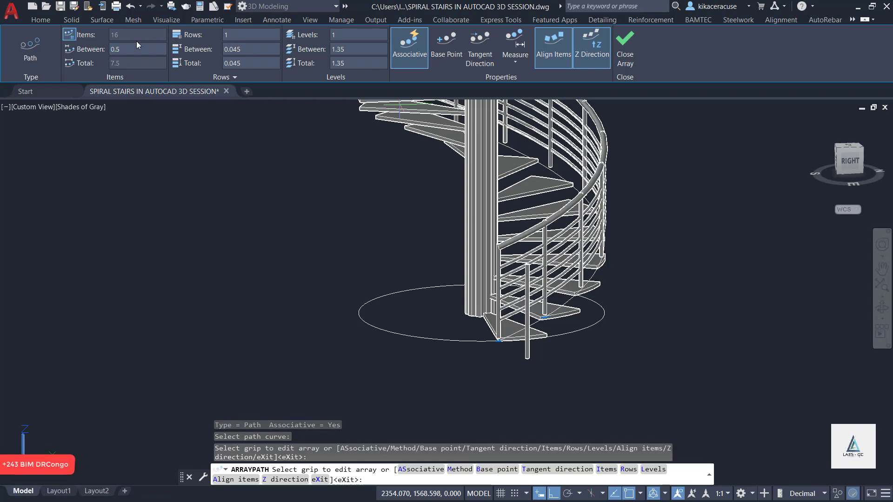
key("Escape")
key("Escape")
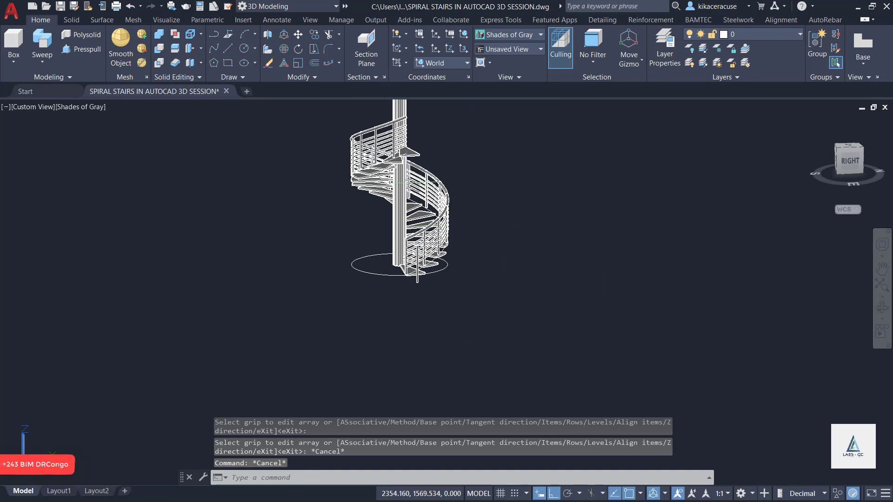
Set the spacing between the arrayed railing posts to 0.45
scroll(418, 183, "up", 4)
middle_click_drag(419, 183, 279, 219, "shift")
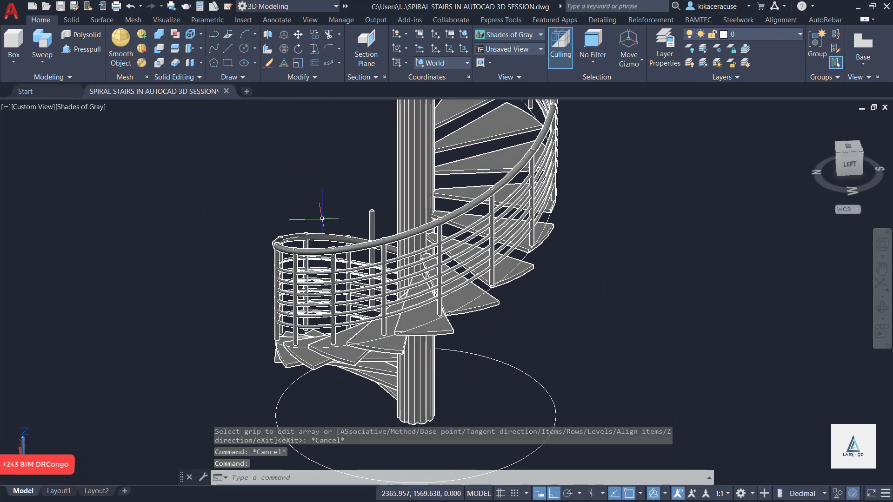
scroll(444, 294, "up", 3)
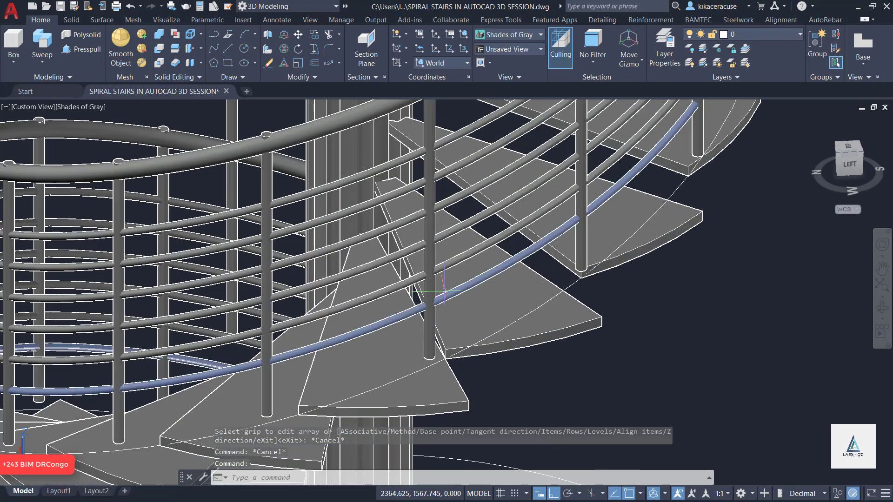
scroll(443, 299, "down", 2)
middle_click_drag(325, 258, 744, 251, "shift")
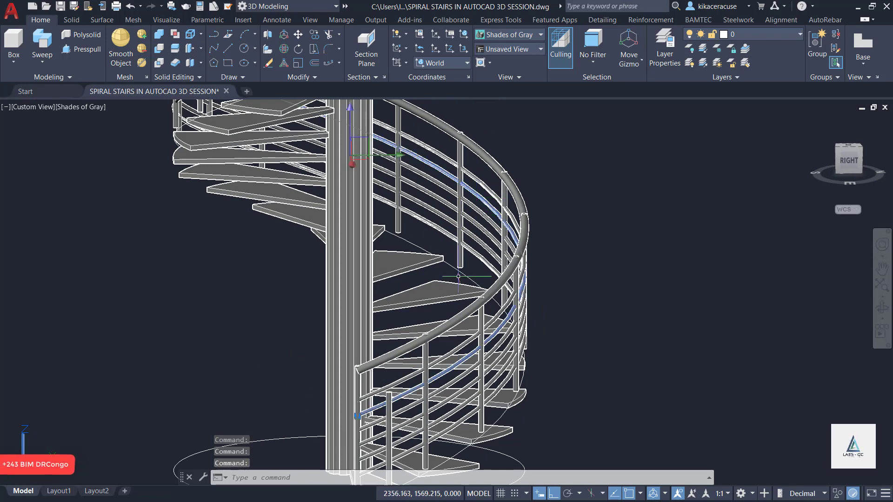
key("Escape")
left_click(459, 260)
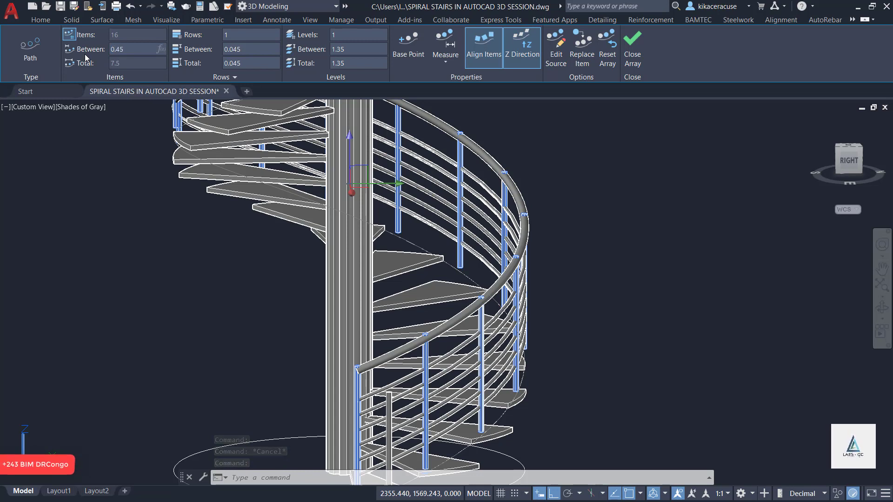
key("Return")
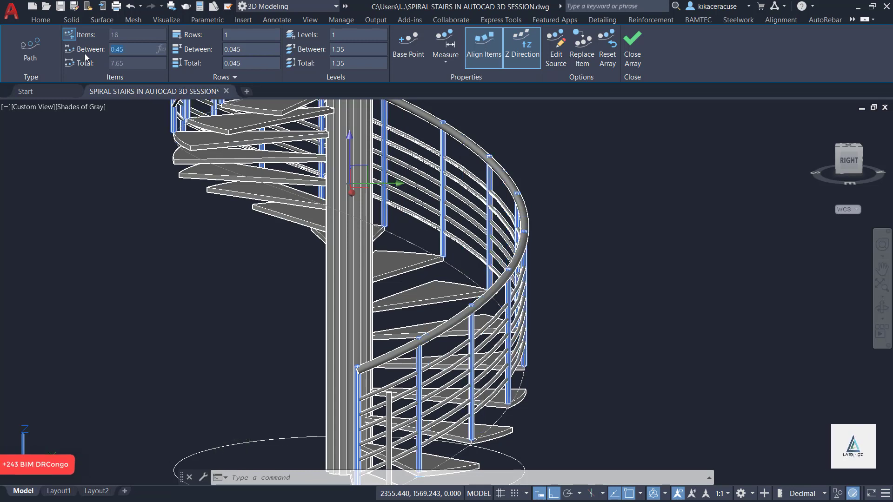
key("Escape")
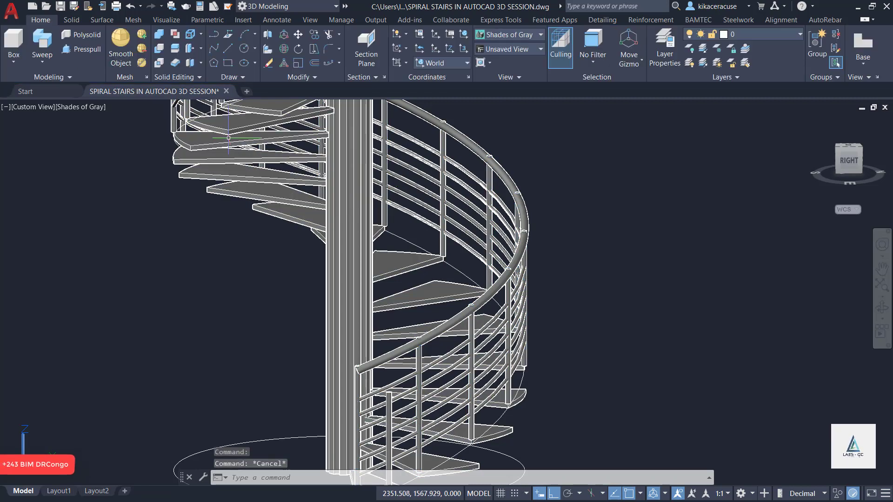
With Ortho off, copy the free-standing post from its base centre to the upper endpoint of the helix on the topmost tread
scroll(474, 203, "down", 3)
middle_click_drag(474, 203, 534, 207, "shift")
scroll(420, 341, "down", 3)
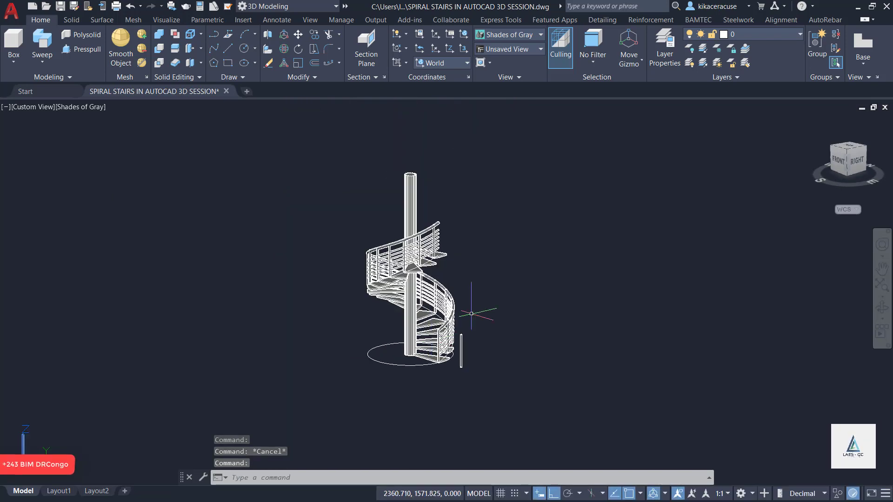
scroll(451, 389, "up", 2)
scroll(445, 425, "up", 4)
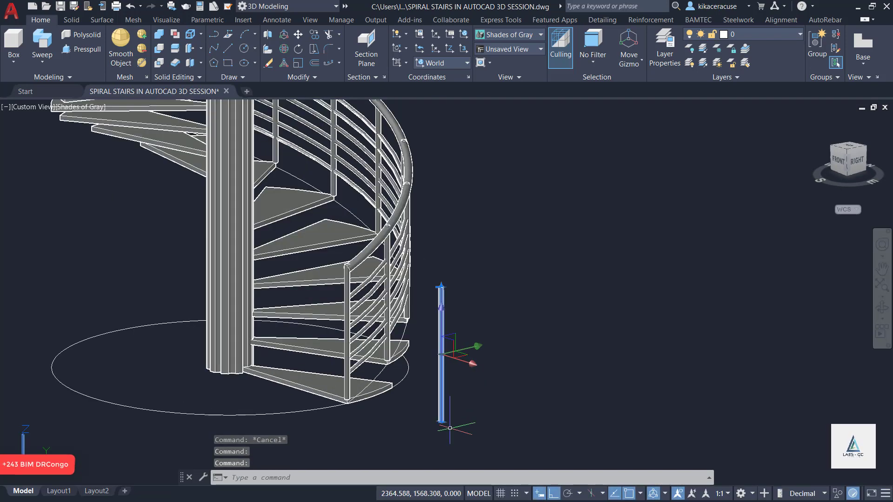
key("Return")
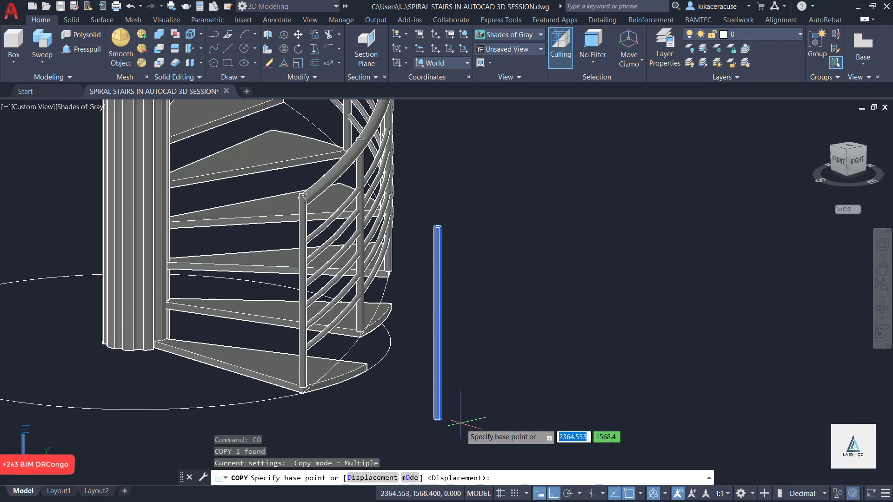
left_click(437, 419)
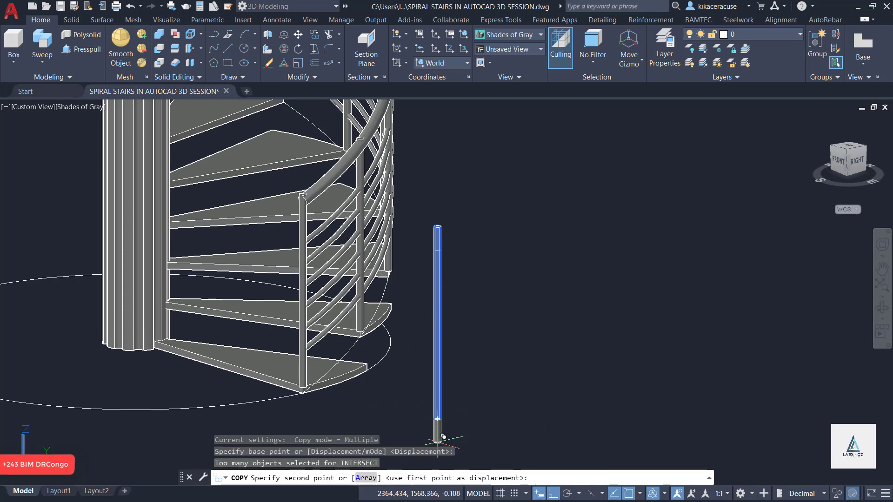
scroll(443, 437, "down", 4)
scroll(442, 139, "up", 5)
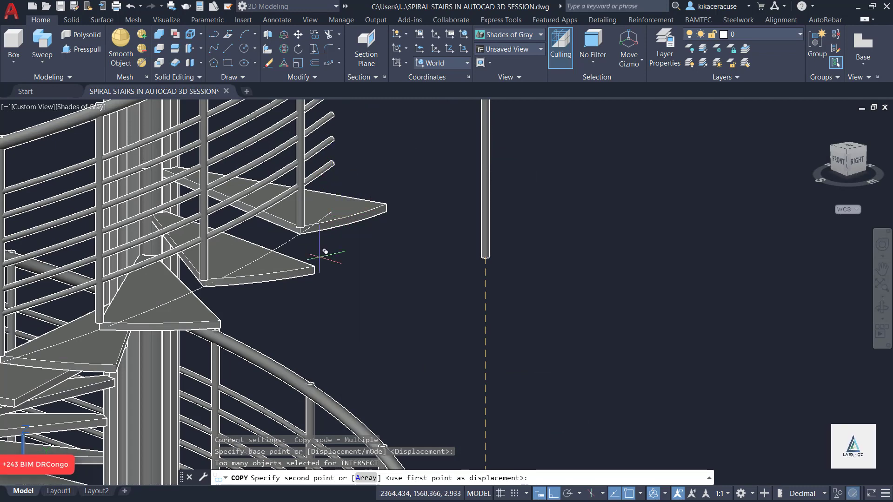
scroll(328, 233, "down", 3)
scroll(334, 200, "up", 2)
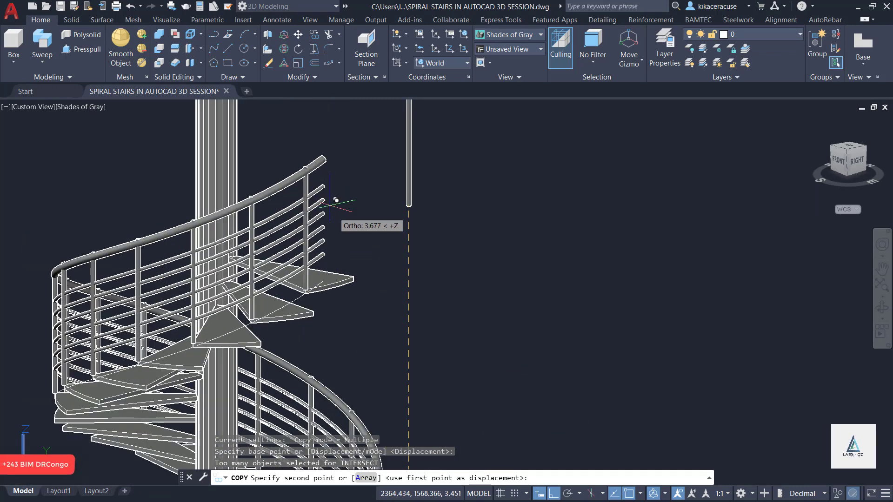
left_click(554, 494)
scroll(331, 272, "up", 2)
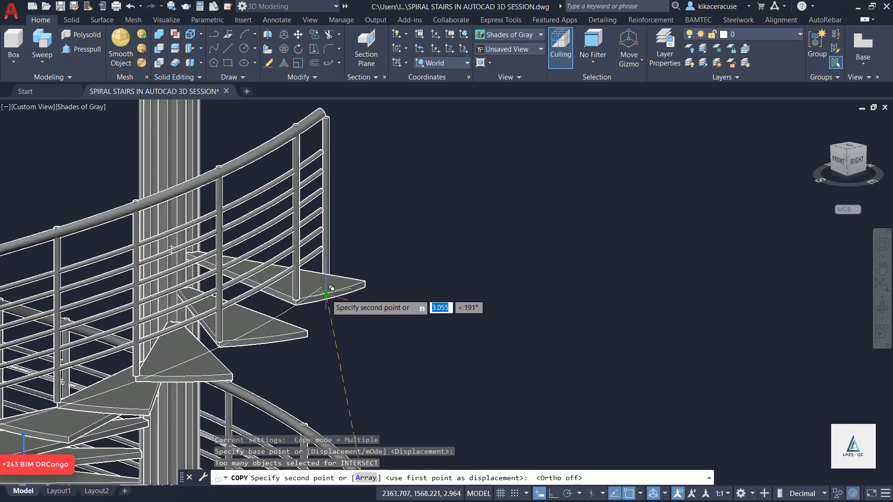
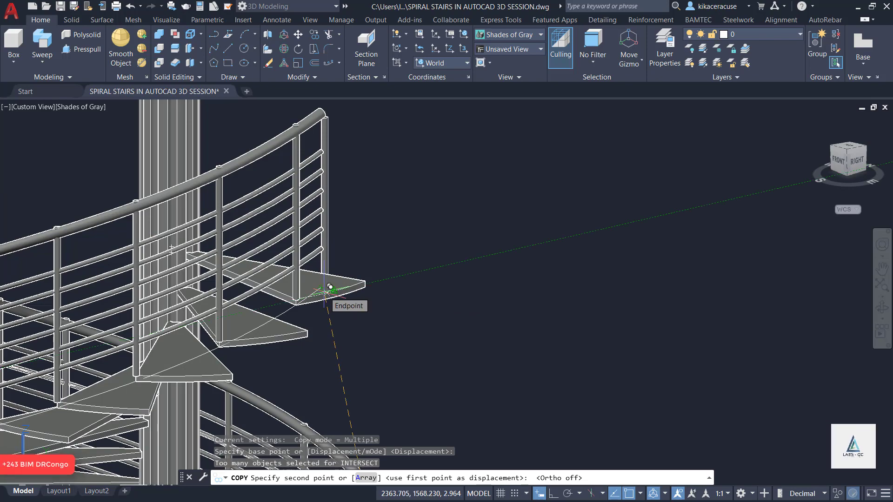
left_click(327, 286)
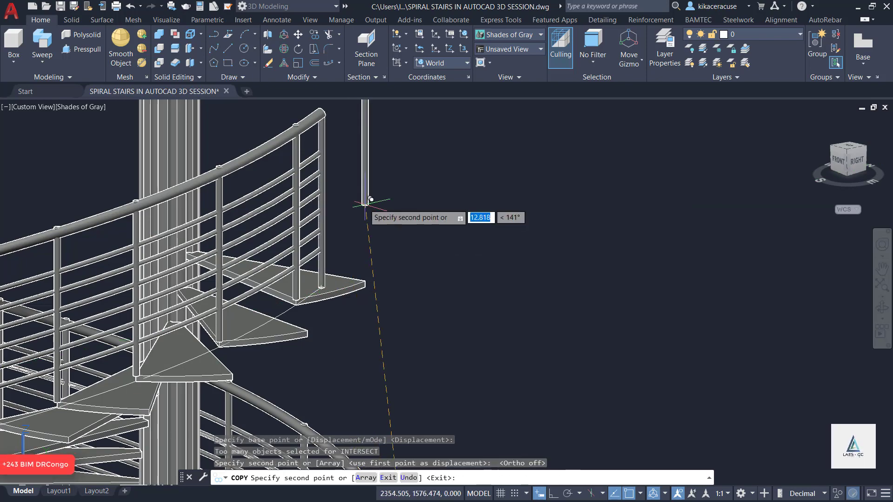
key("Escape")
Stretch the top of the last post upward to the top of the handrail's upper end
scroll(339, 249, "down", 2)
middle_click_drag(342, 232, 196, 259, "shift")
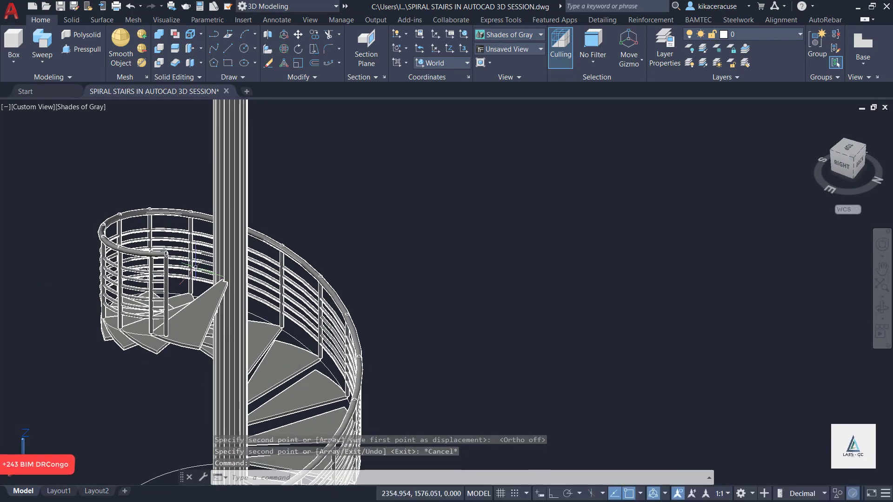
scroll(196, 259, "up", 5)
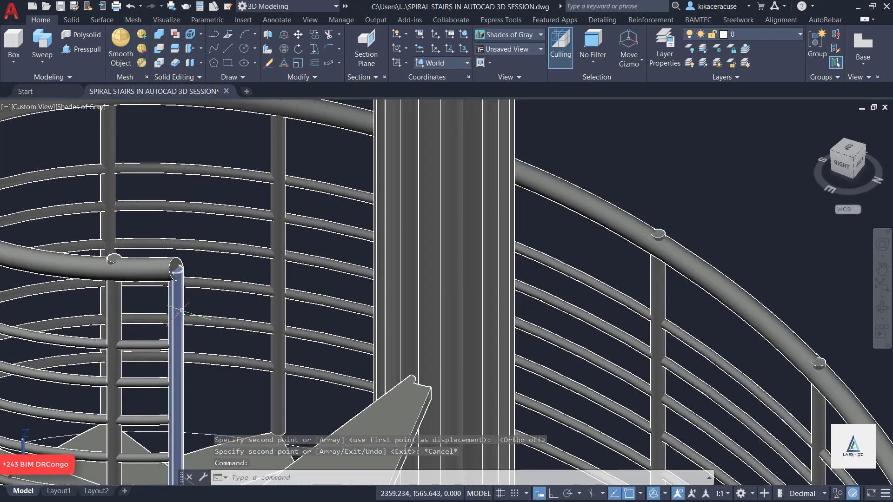
scroll(184, 298, "up", 4)
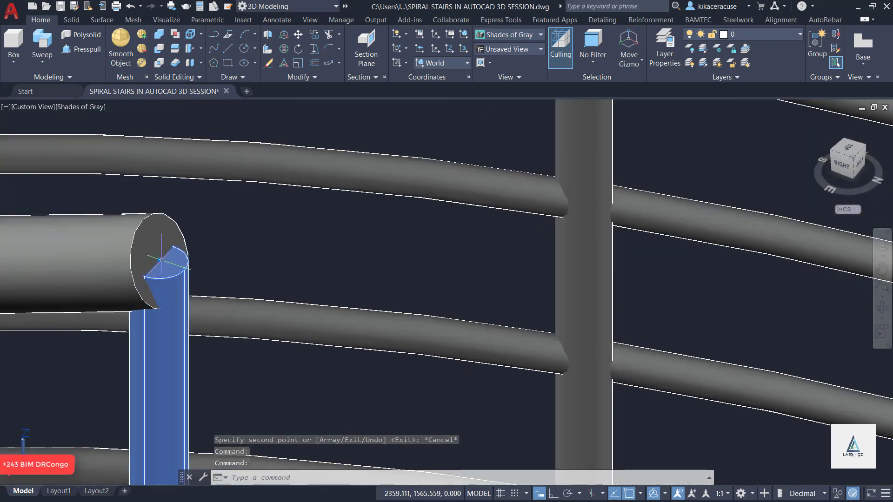
left_click(159, 259)
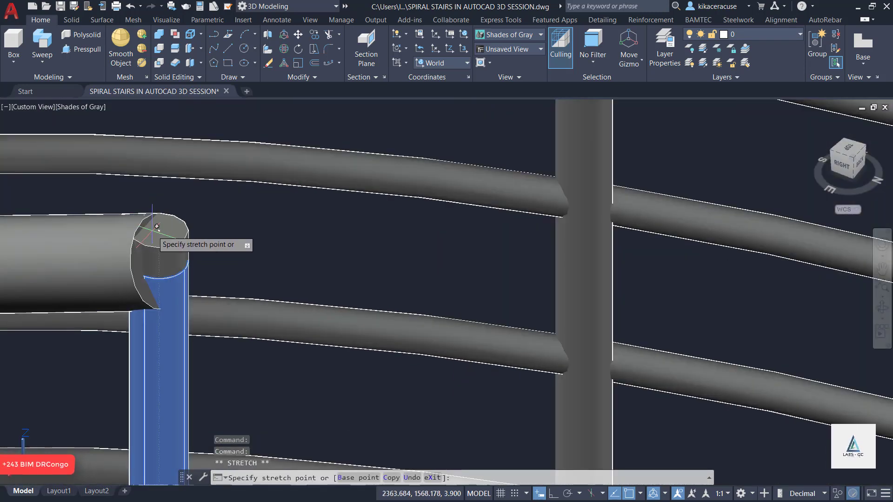
scroll(156, 226, "down", 6)
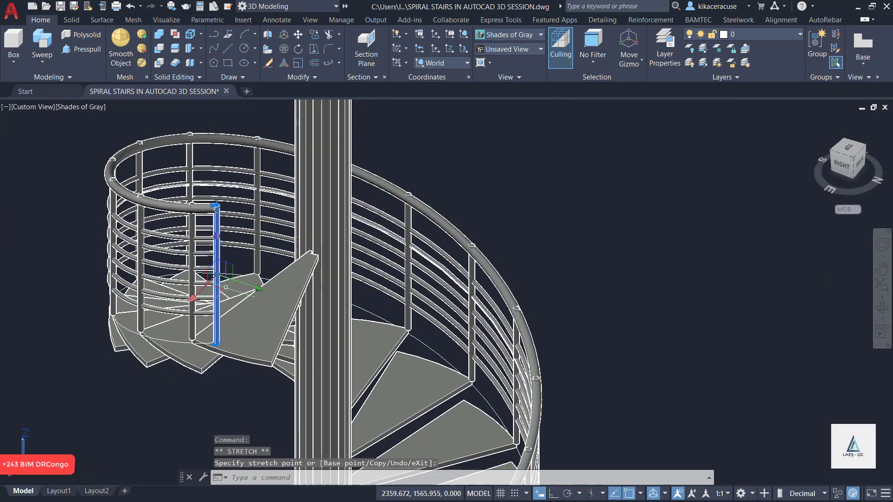
Stretch the bottom of the last post to meet the surface of the topmost tread
scroll(217, 346, "up", 10)
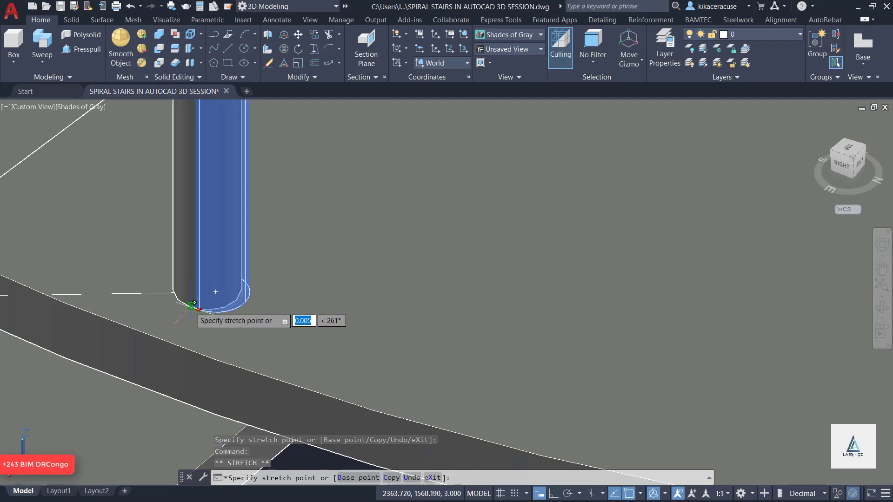
left_click(194, 309)
scroll(229, 263, "down", 6)
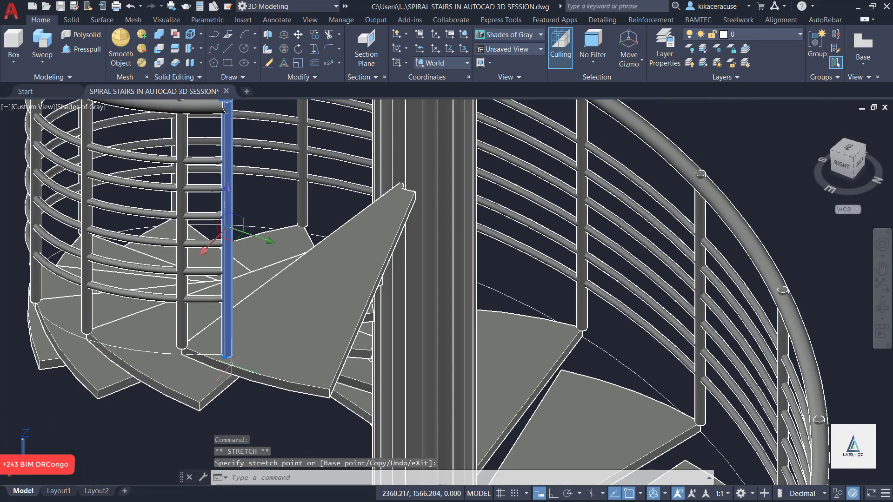
scroll(229, 263, "up", 5)
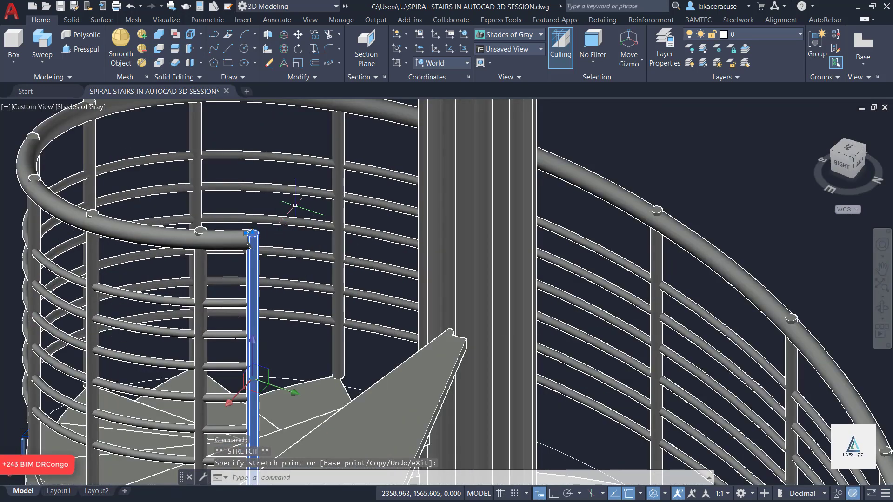
key("Escape")
Examine the completed spiral staircase, its treads and its railing from several sides
scroll(340, 257, "down", 6)
scroll(342, 255, "up", 3)
scroll(340, 257, "down", 2)
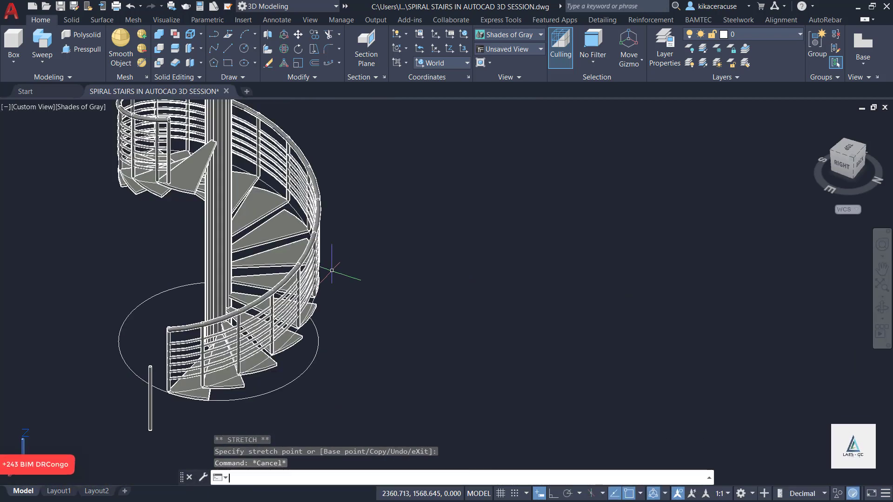
key("Escape")
middle_click_drag(332, 271, 436, 258, "shift")
scroll(365, 322, "down", 5)
scroll(298, 269, "up", 4)
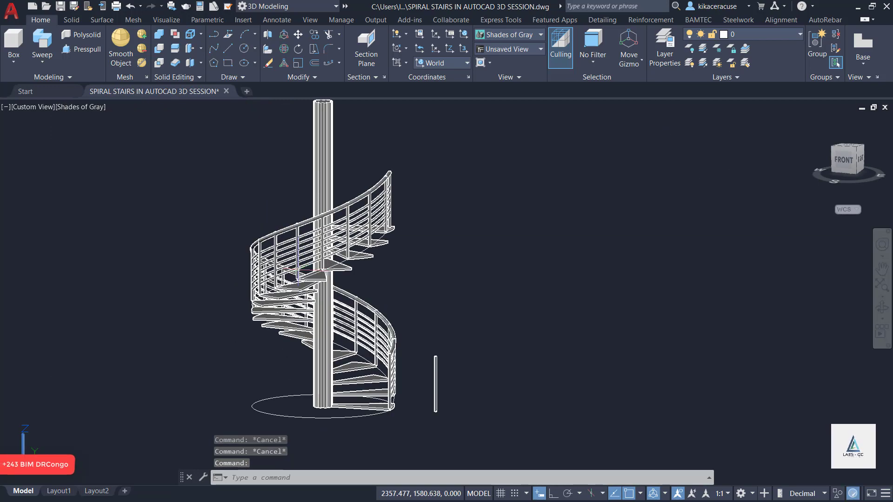
scroll(297, 269, "down", 5)
scroll(305, 264, "up", 5)
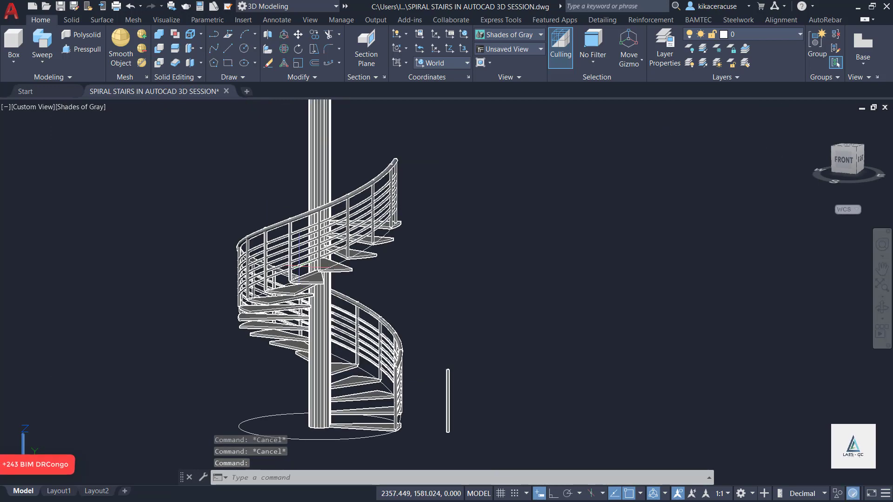
scroll(305, 264, "up", 4)
middle_click_drag(305, 264, 302, 223, "shift")
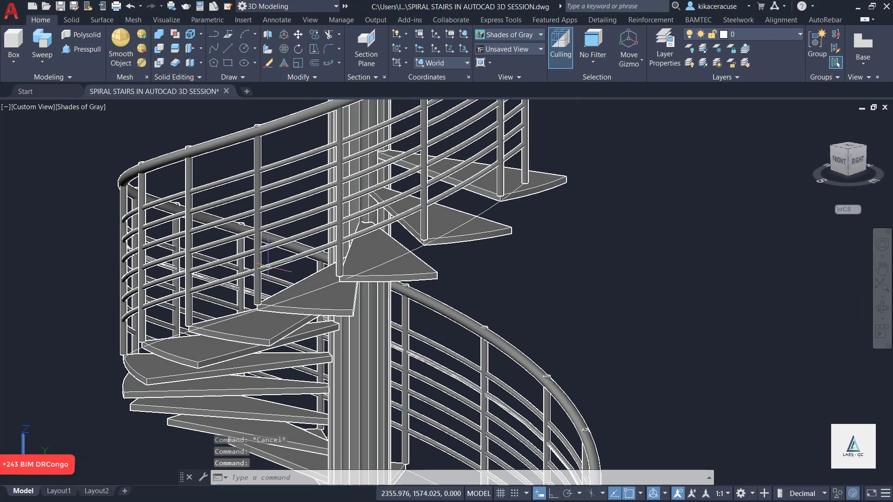
scroll(302, 222, "down", 6)
scroll(360, 254, "up", 3)
middle_click_drag(360, 254, 321, 265, "shift")
scroll(279, 298, "down", 4)
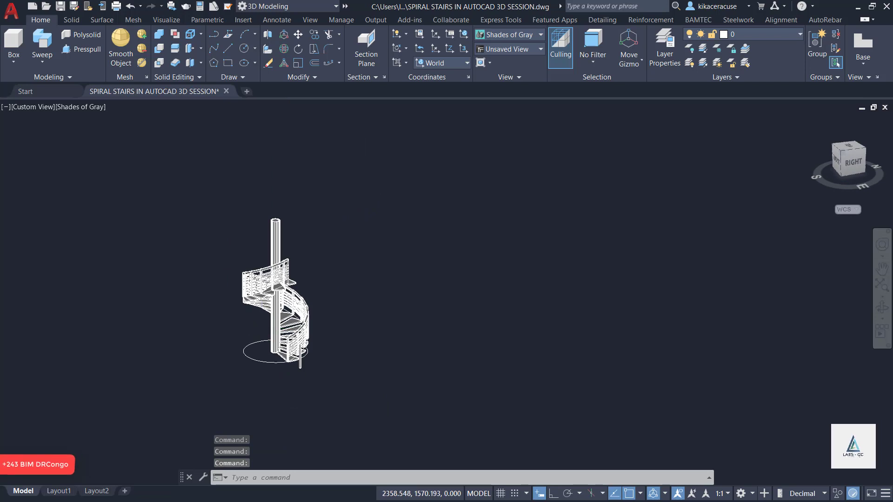
In the right-side view, copy the column, treads and helix guide curves sideways with Ortho on
scroll(284, 307, "up", 6)
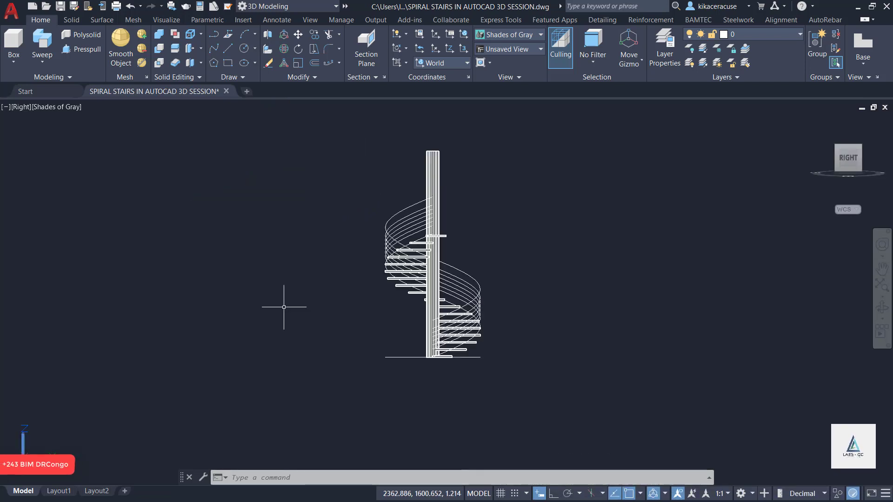
scroll(306, 308, "down", 5)
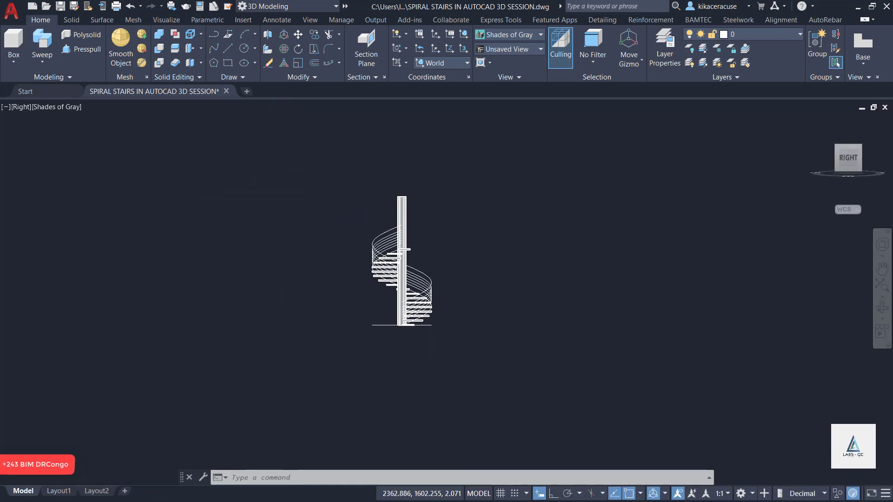
left_click(465, 318)
left_click(383, 247)
scroll(429, 312, "up", 7)
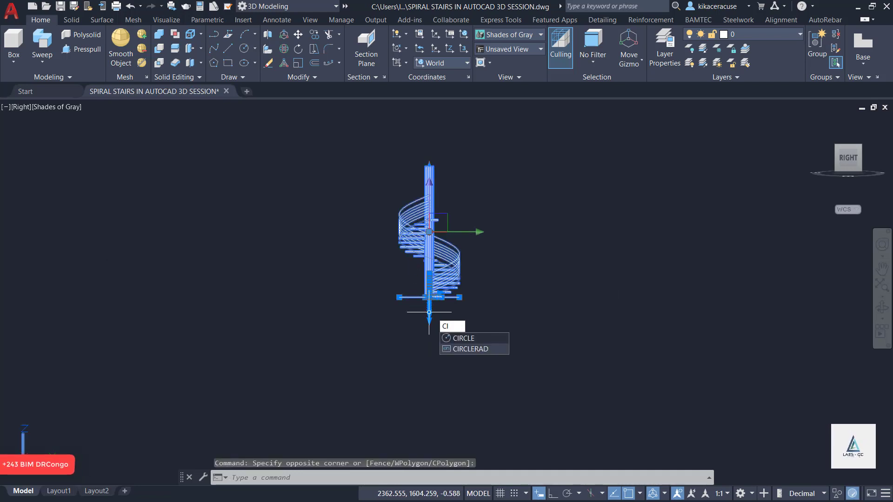
key("BackSpace")
type("O")
key("Return")
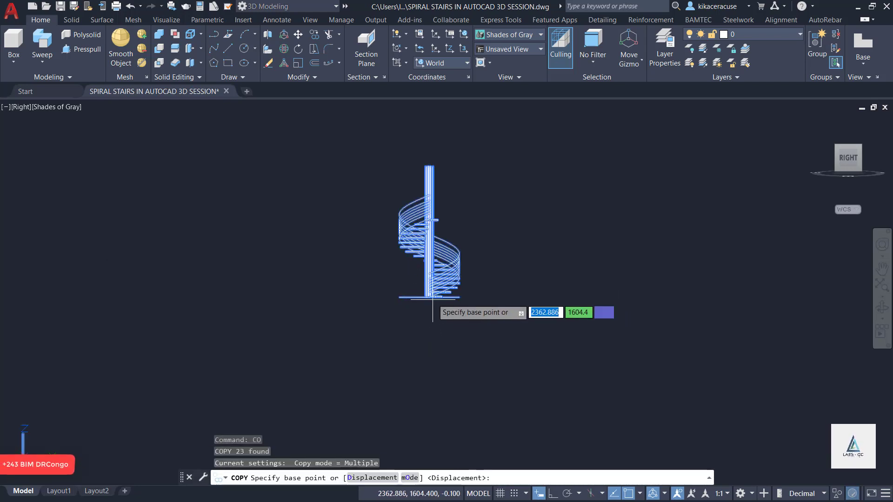
left_click(433, 298)
scroll(325, 337, "down", 5)
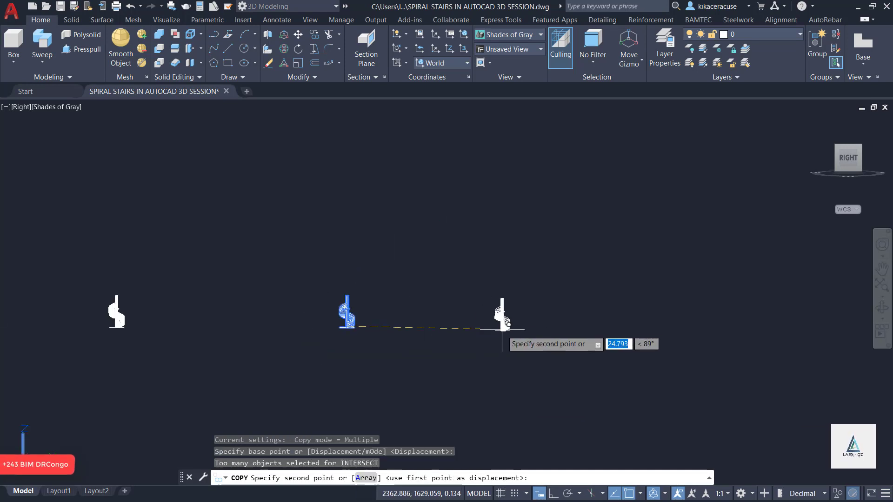
left_click(552, 495)
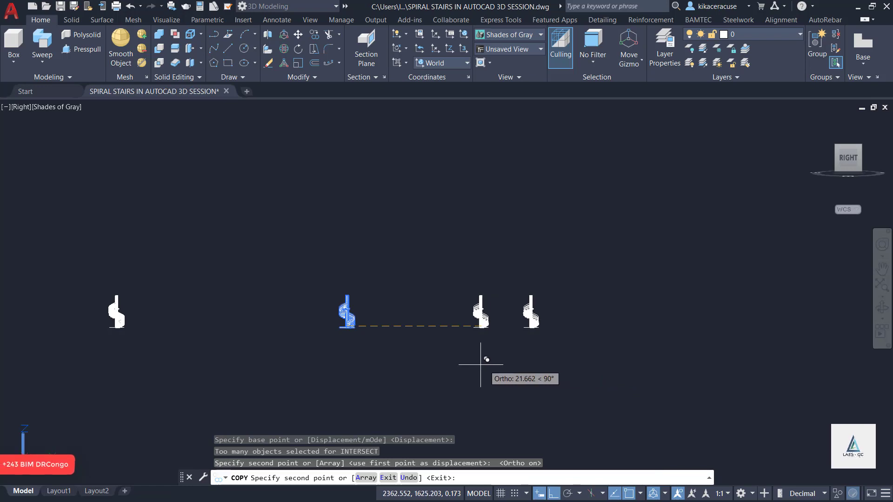
key("Escape")
Draw a vertical line from the lower end of the highest helix down to the outer corner of the lowest tread
scroll(337, 321, "up", 8)
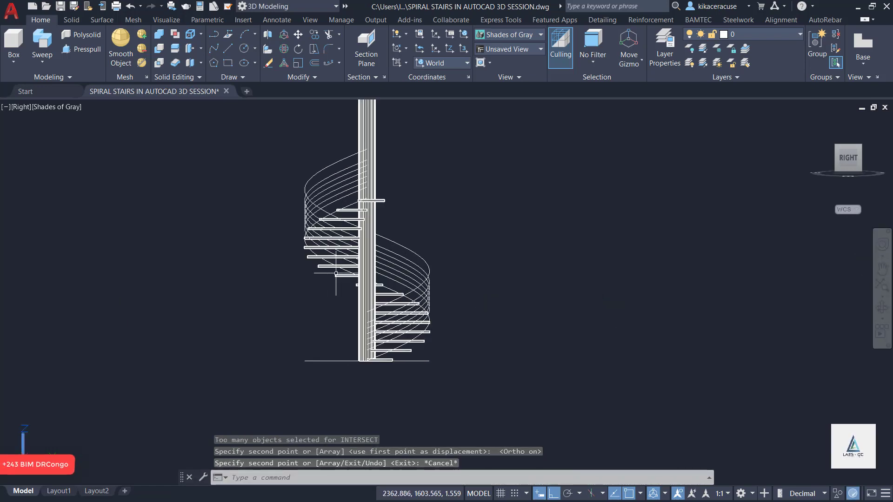
middle_click_drag(373, 271, 354, 287, "shift")
scroll(344, 297, "up", 5)
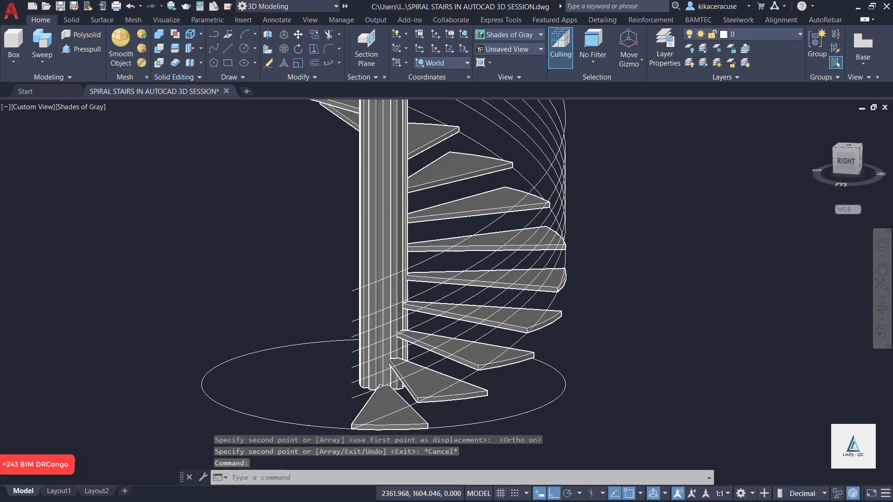
scroll(322, 324, "up", 3)
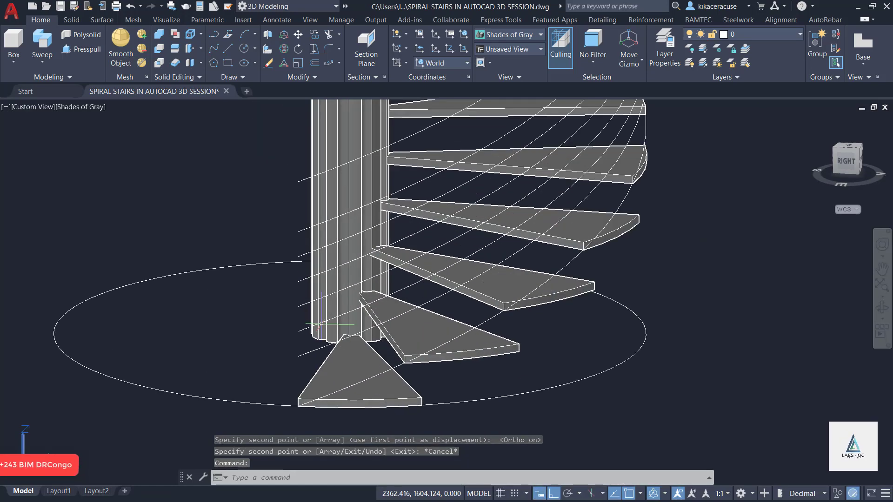
left_click(228, 49)
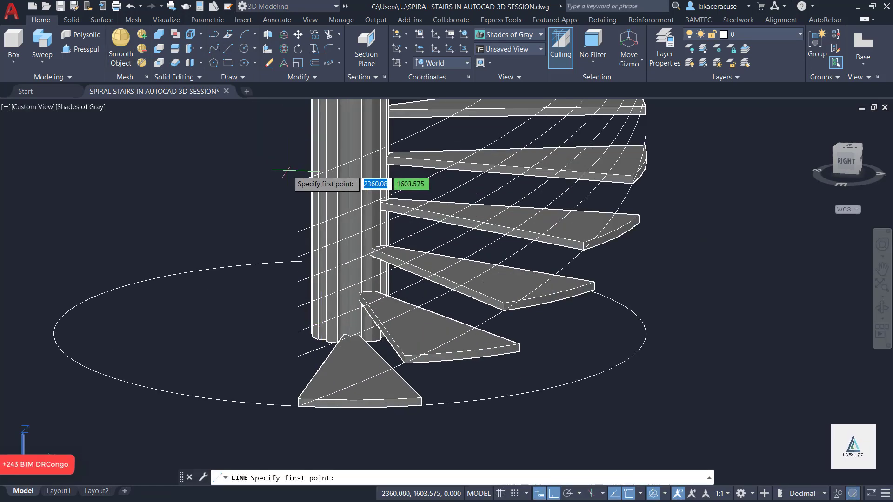
left_click(298, 181)
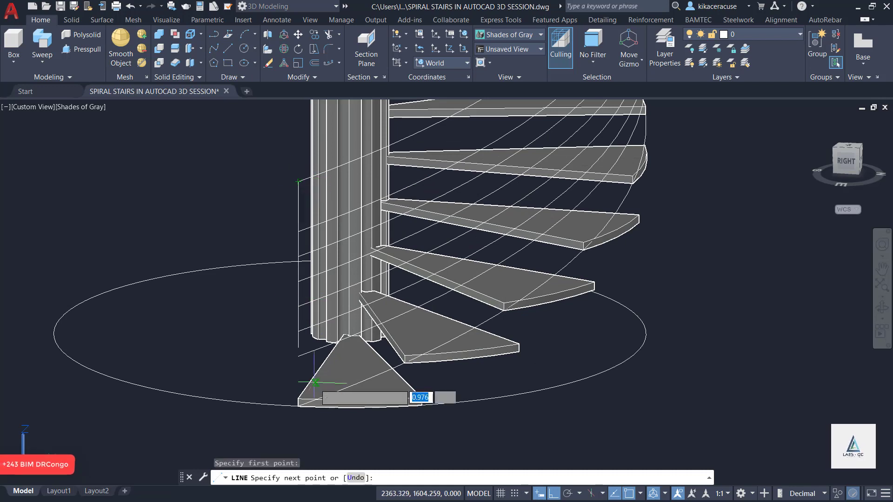
left_click(299, 399)
scroll(298, 399, "down", 5)
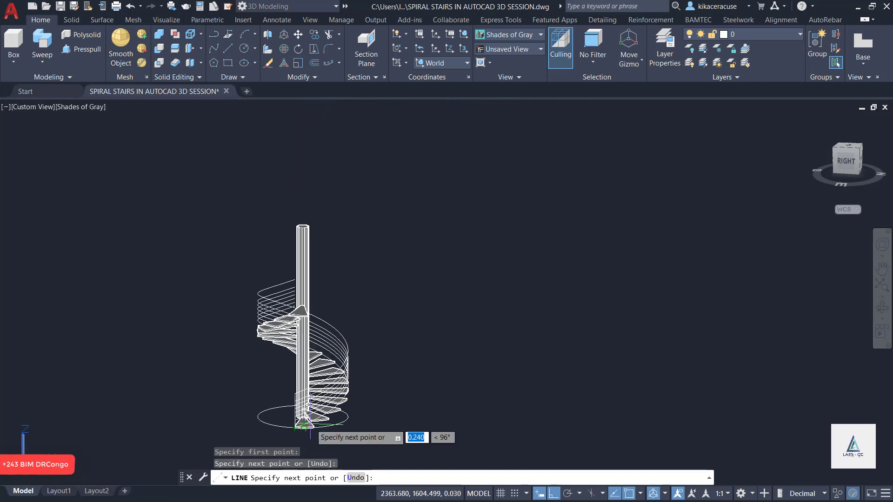
scroll(303, 409, "up", 3)
key("Escape")
Draw a vertical line from the upper end of the highest helix down to the helix end on the topmost tread
middle_click_drag(370, 207, 463, 219, "shift")
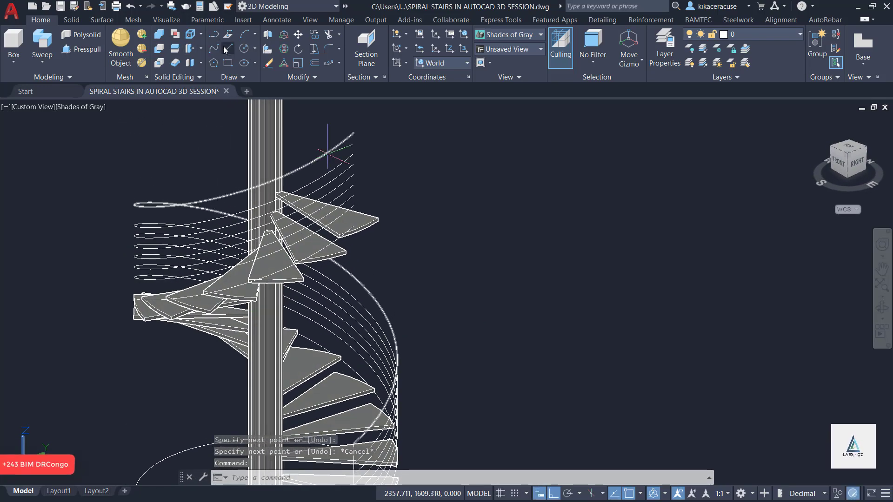
left_click(226, 47)
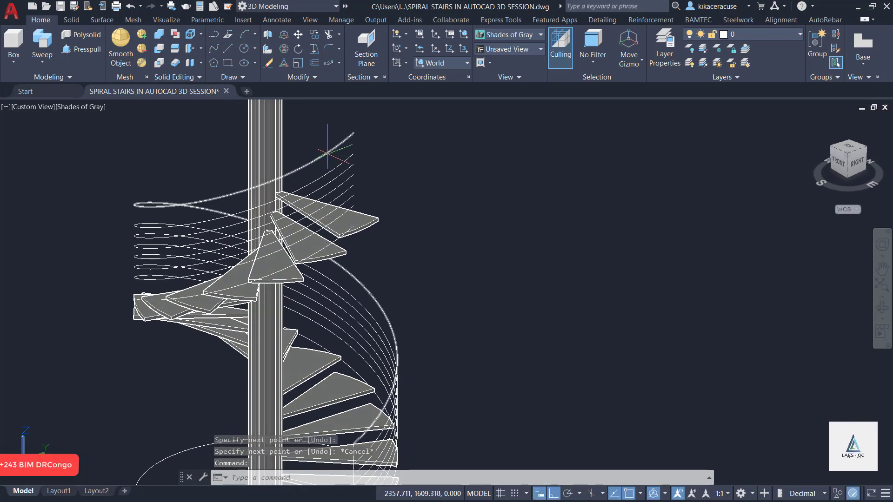
left_click(353, 133)
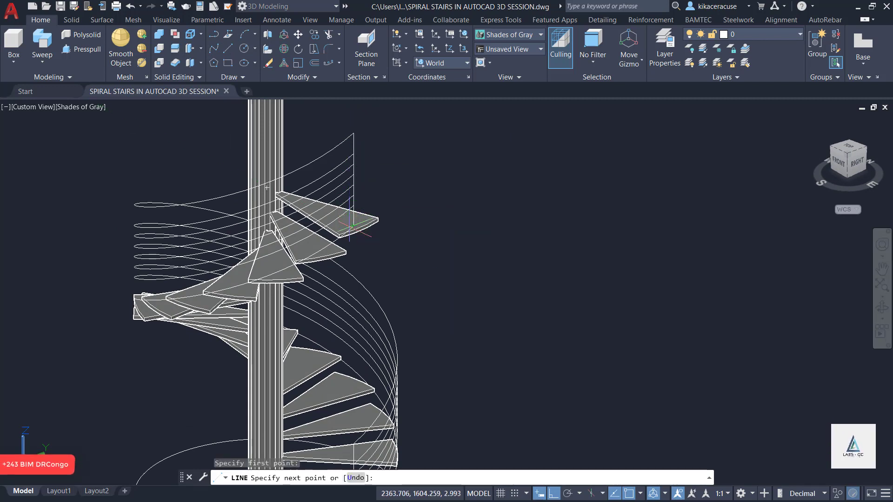
key("Escape")
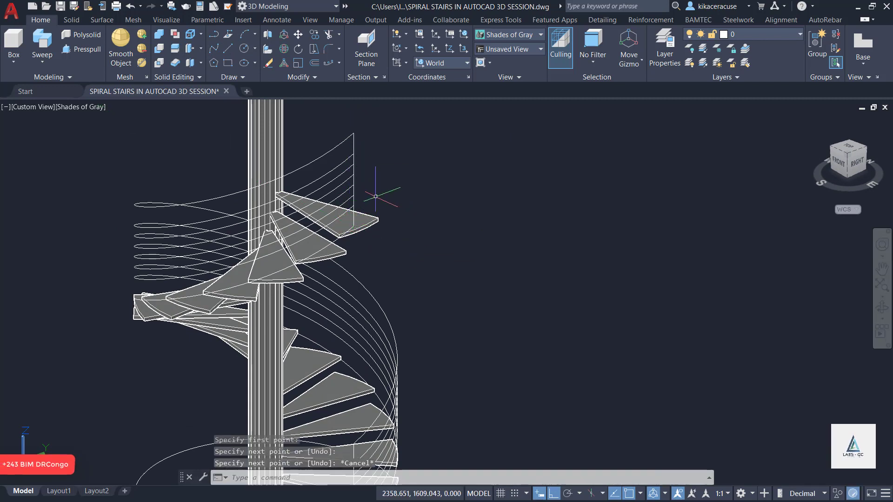
Stretch the lower end of the vertical line at the topmost tread straight down, past the helix end
middle_click_drag(379, 212, 343, 182, "shift")
scroll(343, 183, "up", 6)
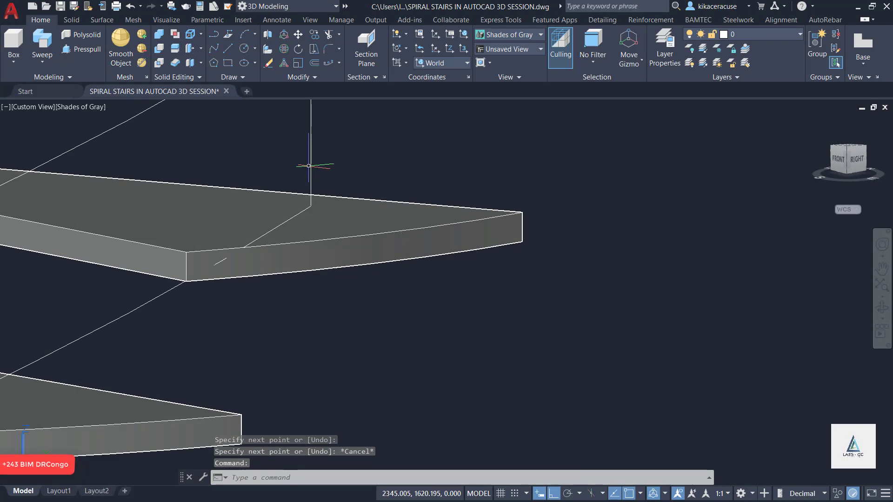
left_click(311, 206)
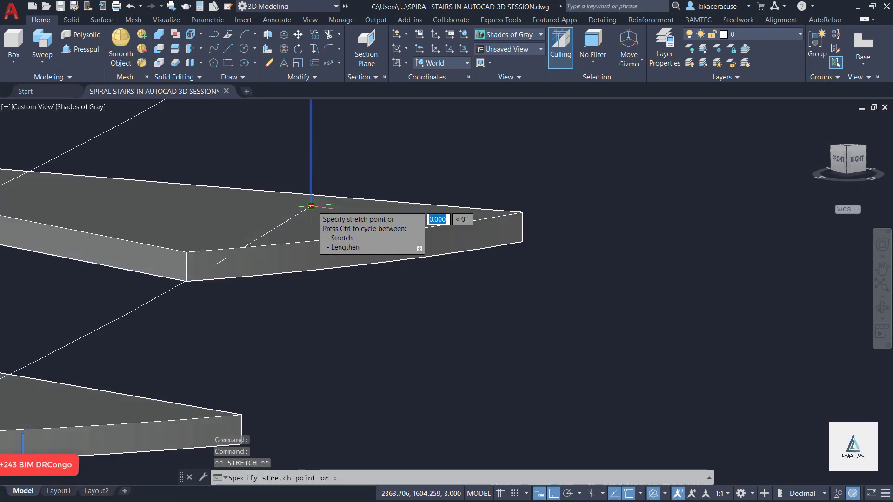
left_click(309, 241)
key("Escape")
scroll(324, 275, "down", 5)
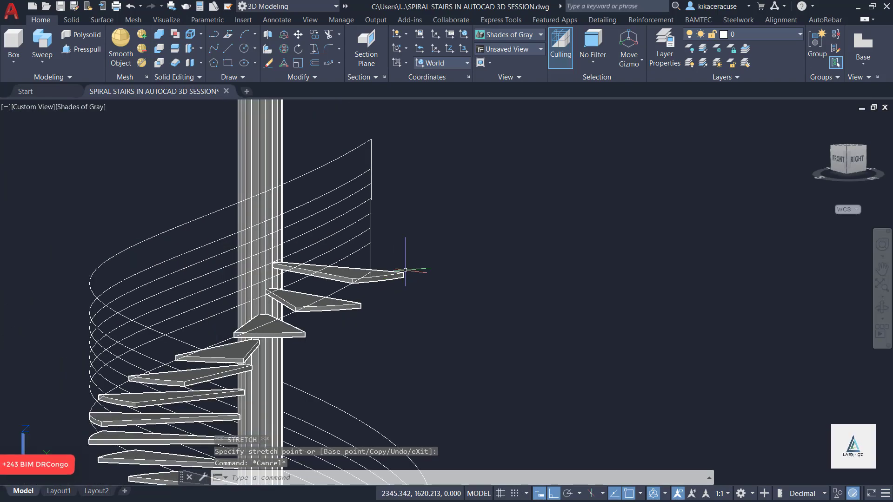
Copy the lowest rail helix straight down by 0.1 along the vertical line at the lowest tread
middle_click_drag(409, 268, 461, 233, "shift")
scroll(461, 233, "down", 5)
scroll(433, 235, "up", 5)
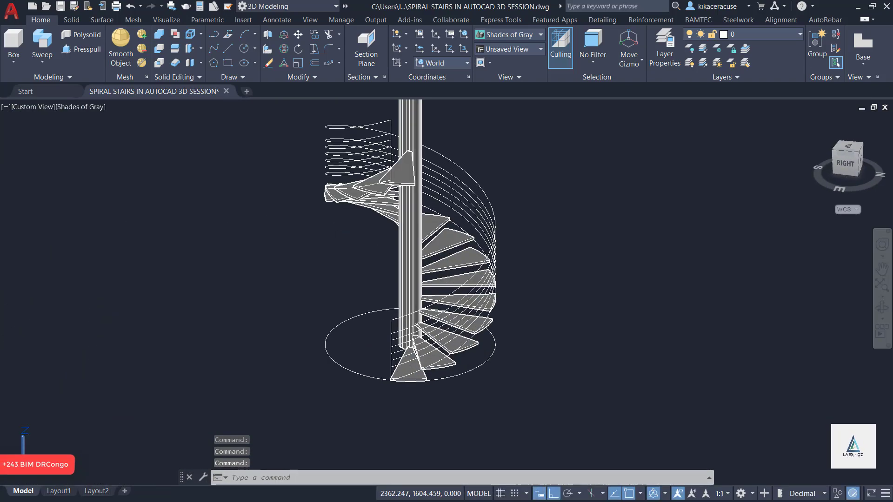
scroll(365, 349, "down", 3)
scroll(365, 348, "up", 5)
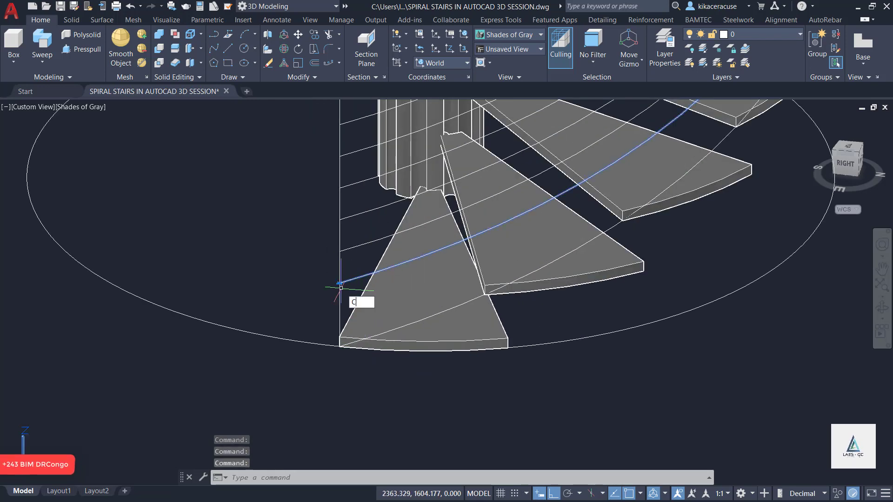
left_click(361, 315)
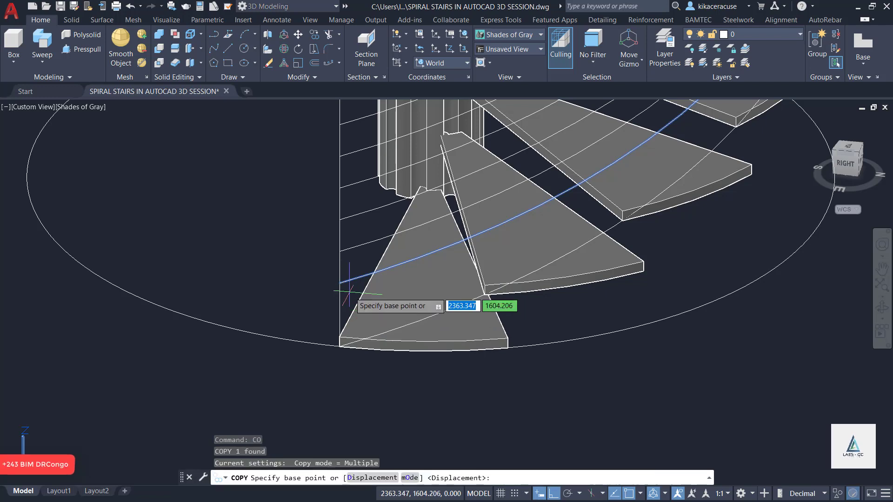
left_click(340, 316)
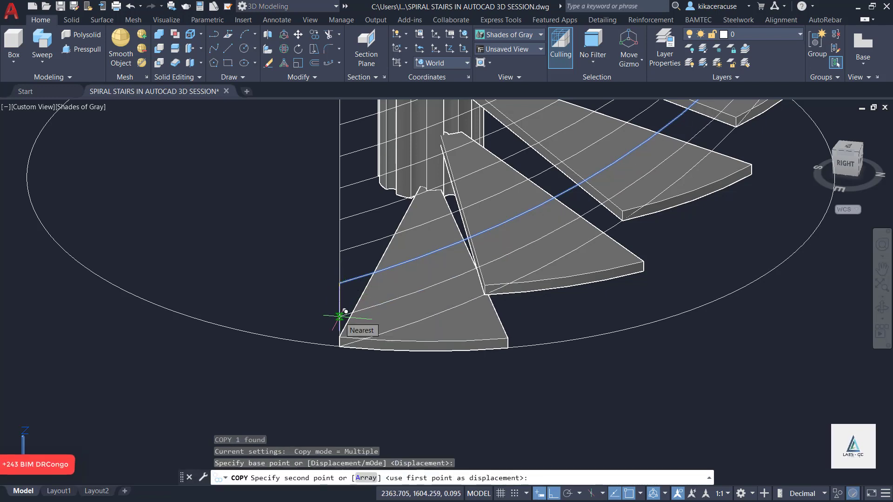
type("0,")
type("1")
key("Return")
key("Escape")
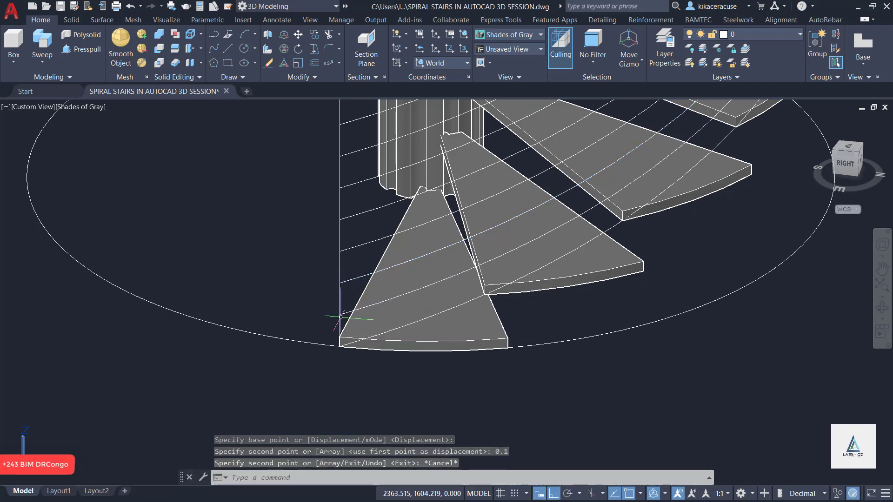
Join the highest rail helix and the vertical lines at its two ends into one continuous path
scroll(329, 319, "down", 8)
middle_click_drag(511, 347, 524, 323, "shift")
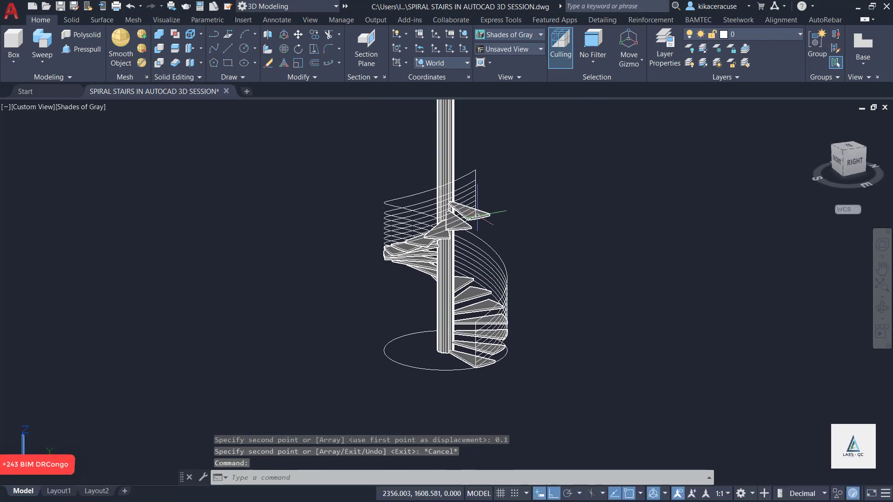
scroll(483, 182, "up", 5)
scroll(483, 182, "up", 2)
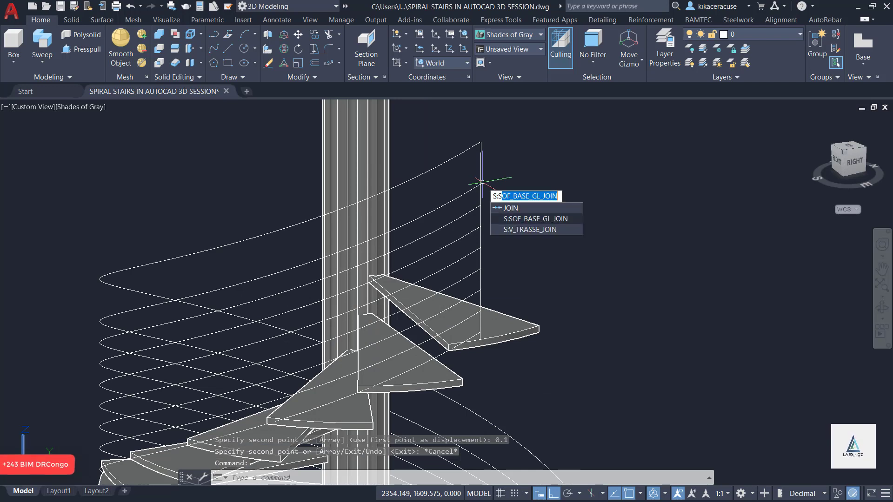
key("Return")
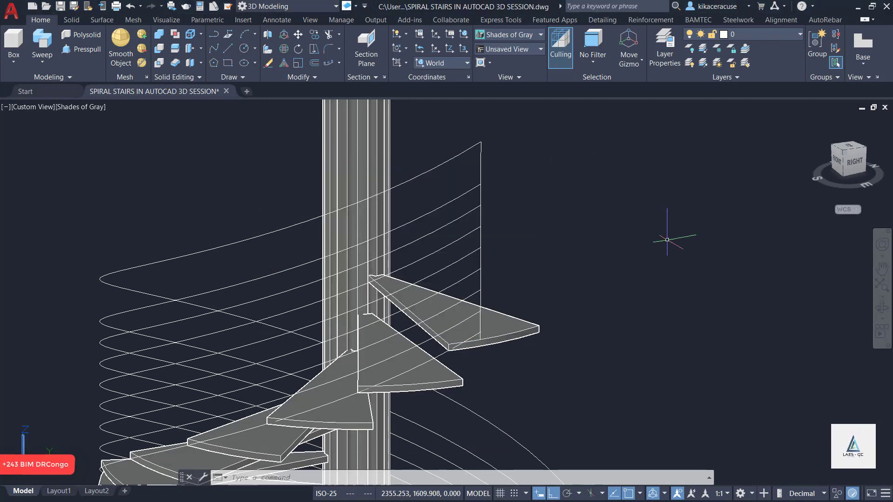
type("N")
left_click(701, 265)
left_click(480, 161)
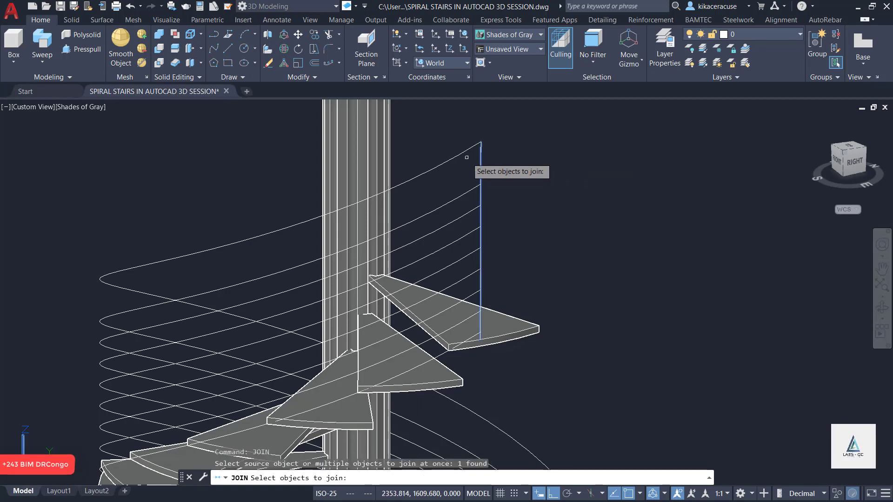
left_click(467, 157)
scroll(467, 157, "down", 5)
scroll(458, 255, "up", 5)
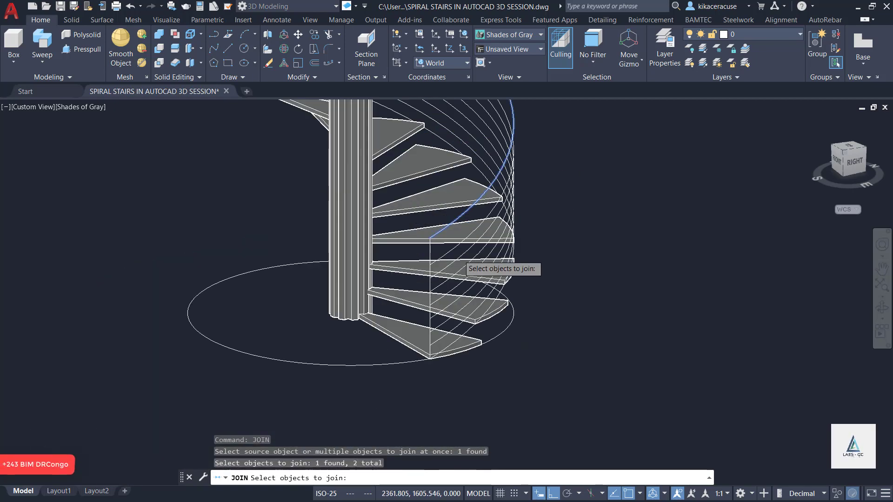
scroll(458, 254, "up", 3)
left_click(399, 241)
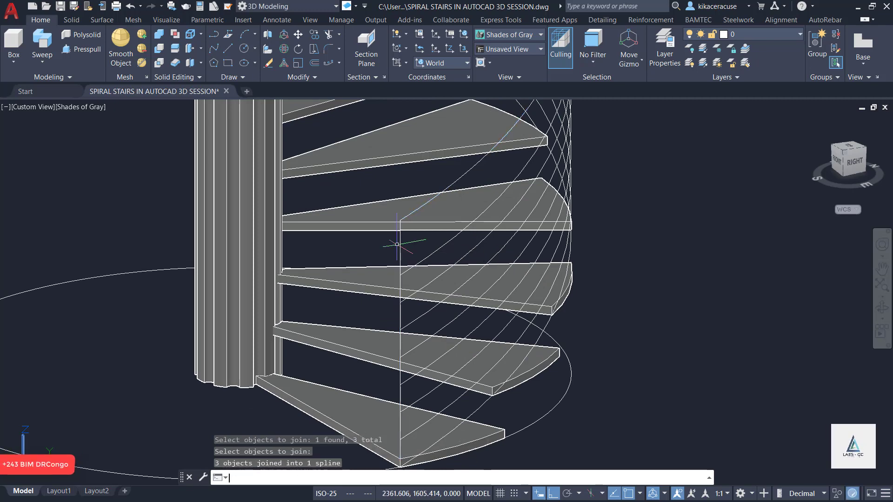
key("Return")
Draw a circle of radius 0.025 centred on the corner where the joined path turns down at its lower end
scroll(399, 248, "down", 4)
scroll(399, 248, "up", 8)
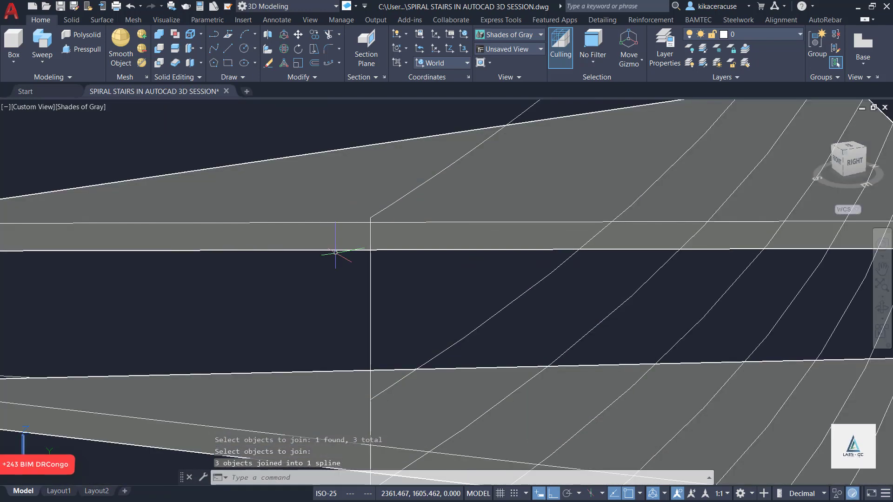
scroll(328, 198, "down", 5)
scroll(328, 198, "up", 5)
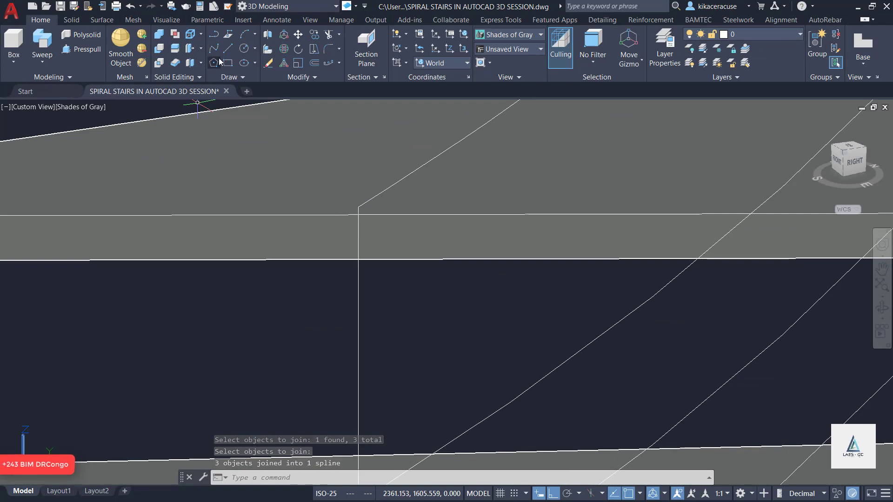
left_click(244, 49)
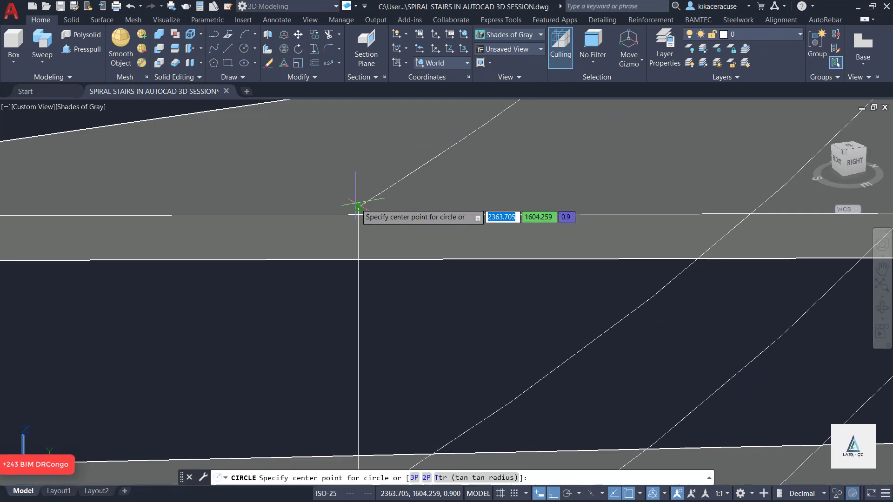
left_click(358, 207)
scroll(358, 210, "up", 2)
scroll(361, 217, "up", 2)
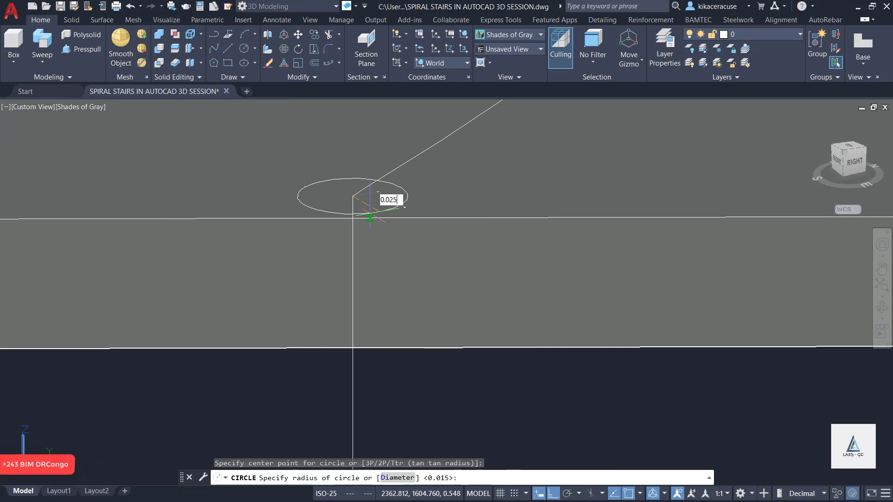
key("Return")
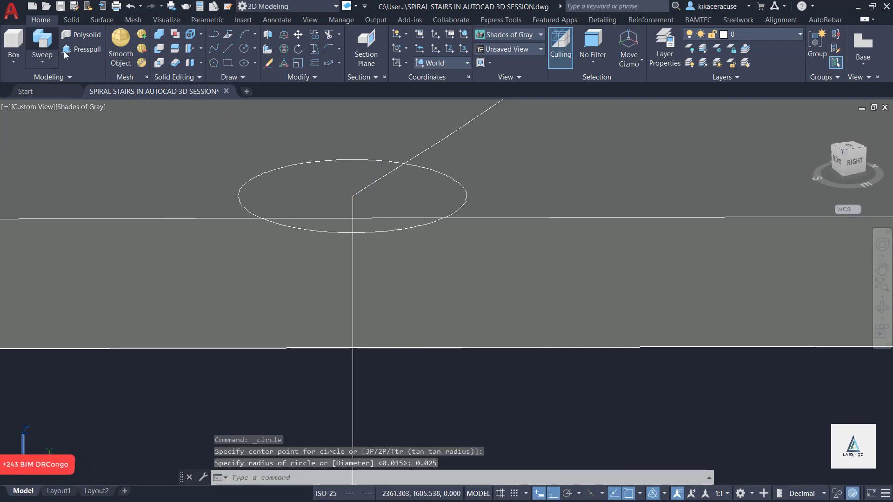
Sweep the 0.025 radius circle along the joined path as a solid handrail with end posts
left_click(47, 46)
left_click(379, 232)
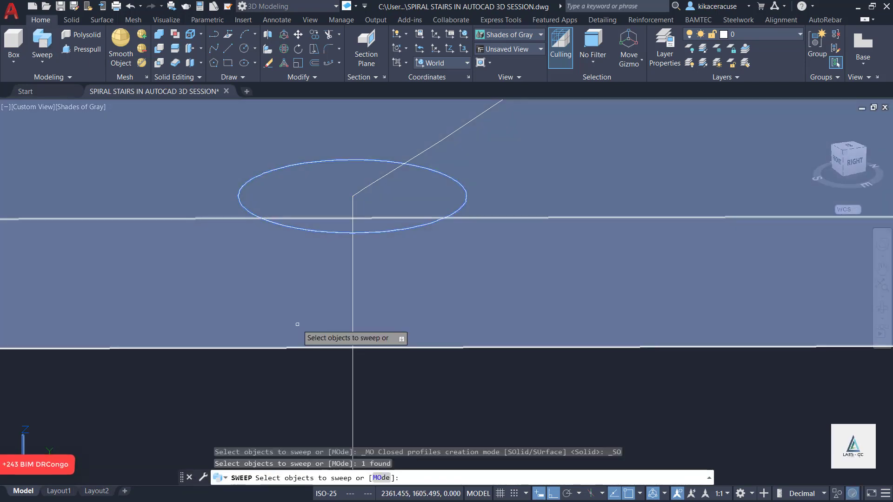
key("Return")
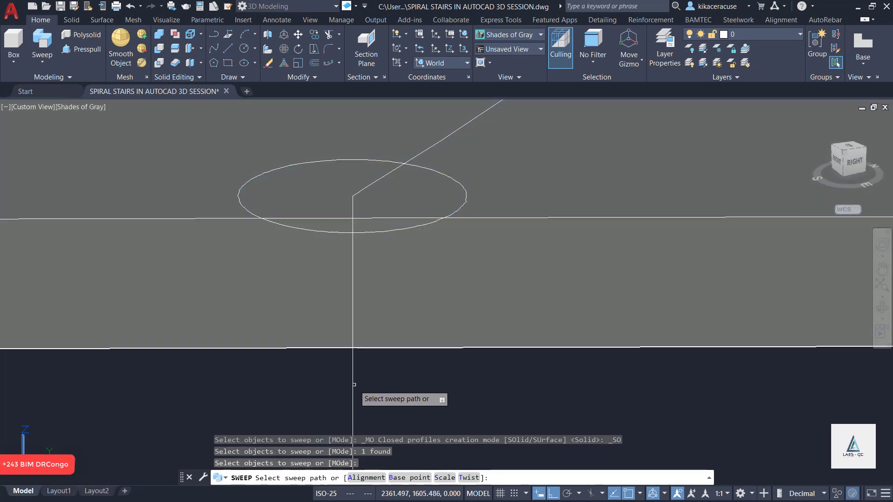
left_click(354, 384)
scroll(354, 385, "down", 8)
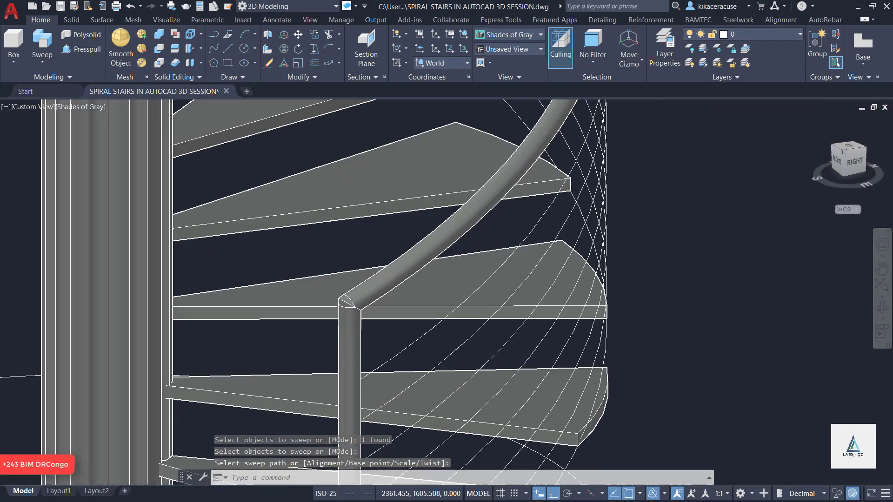
Draw a circle of radius 0.01 centred on the first helix below the handrail, near the lower post
scroll(391, 175, "down", 6)
scroll(391, 175, "up", 5)
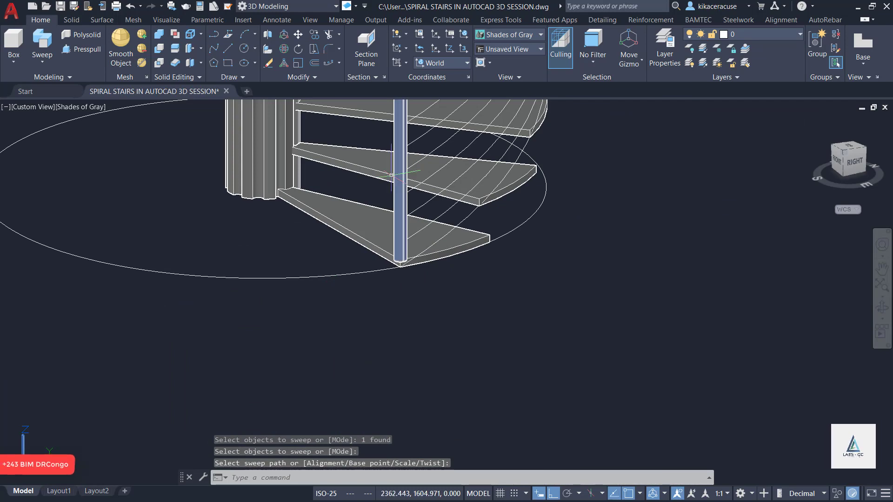
scroll(392, 175, "down", 4)
scroll(390, 302, "up", 8)
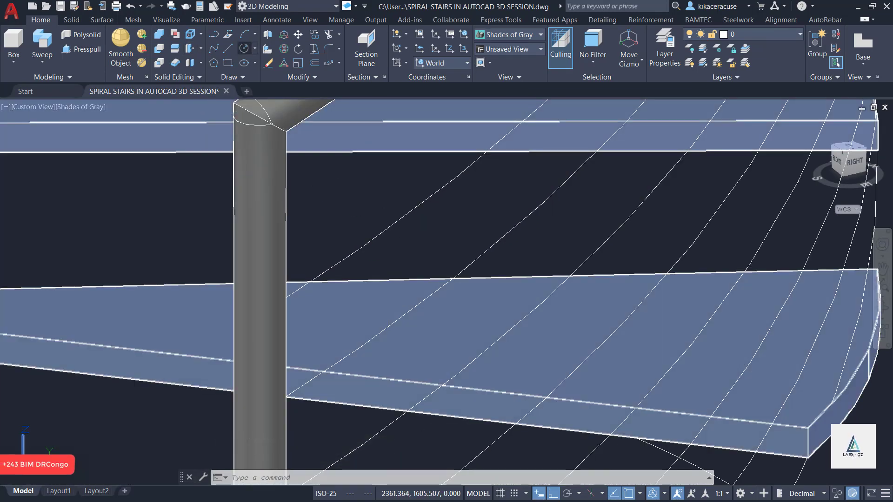
left_click(244, 48)
left_click(377, 234)
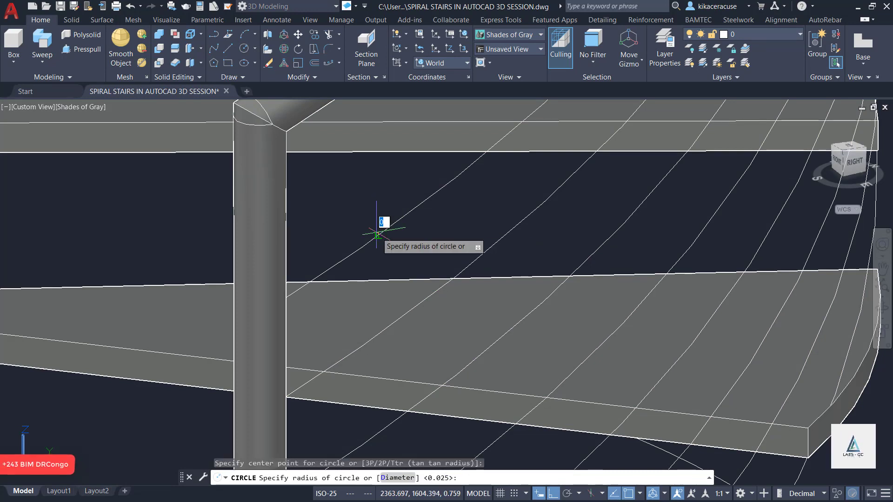
type("0")
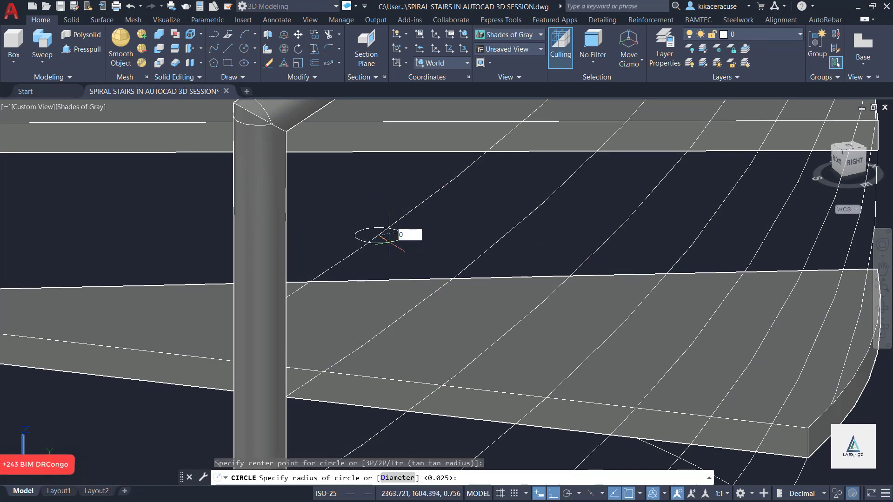
type(".01")
key("Return")
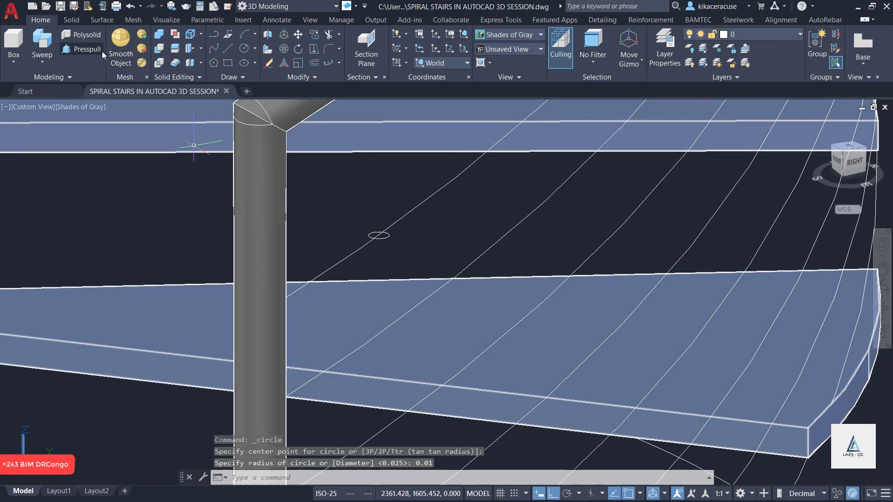
Sweep the 0.01 radius circle along the first helix below the handrail
left_click(54, 40)
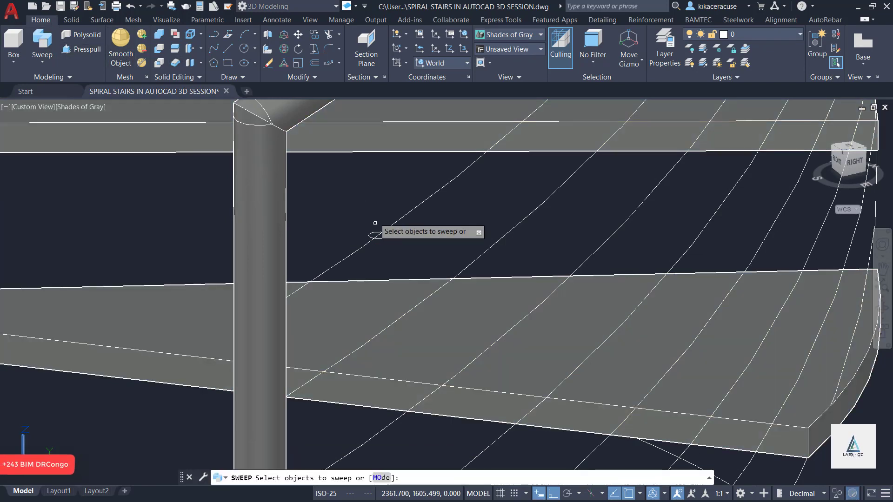
left_click(379, 235)
key("Return")
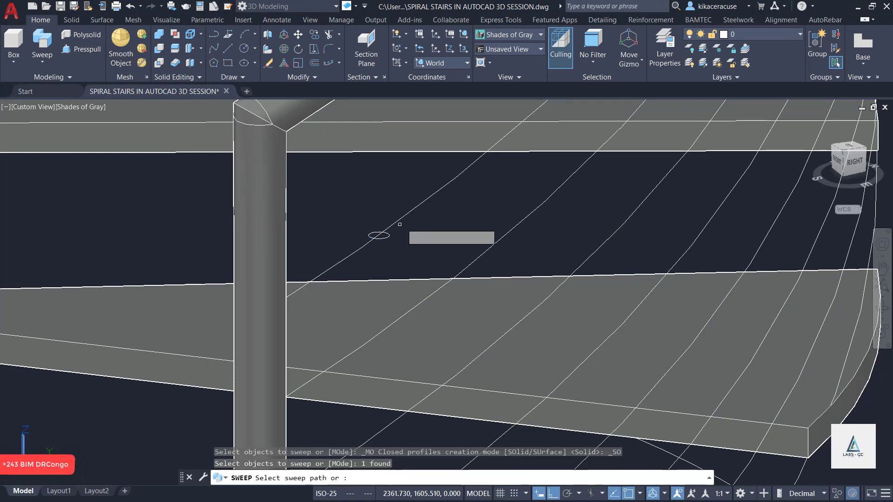
left_click(380, 234)
scroll(409, 229, "down", 5)
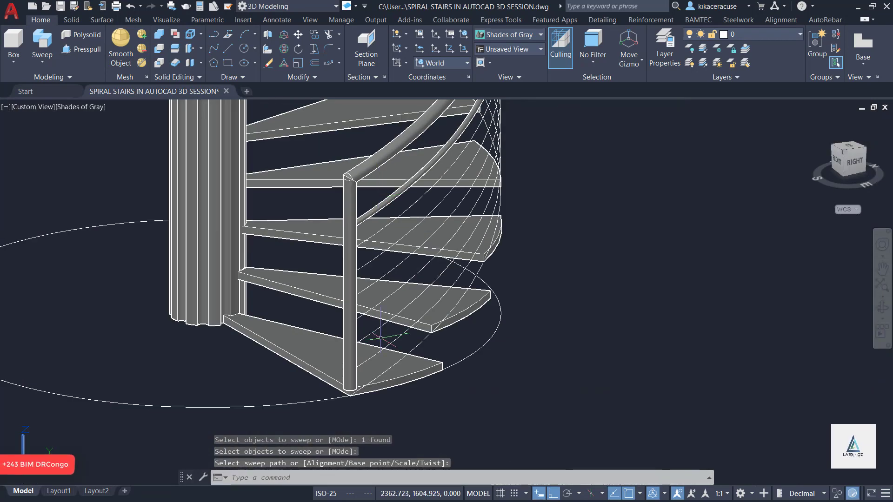
scroll(380, 338, "up", 4)
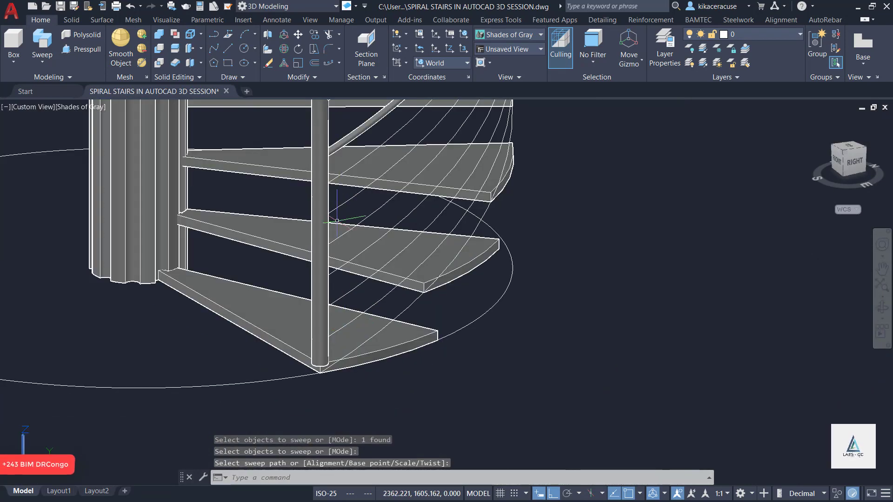
Delete the unswept helices between the thin swept rail and the lowest helix running along the treads
scroll(337, 221, "down", 3)
scroll(340, 209, "up", 2)
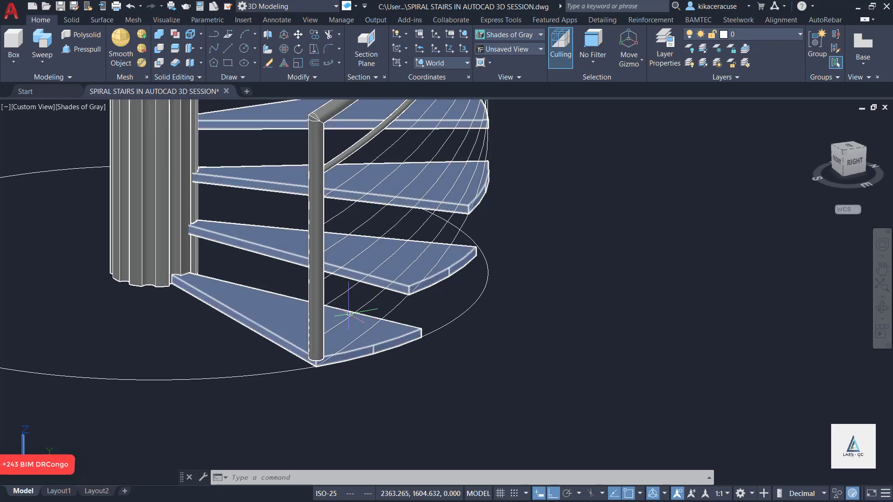
left_click(365, 304)
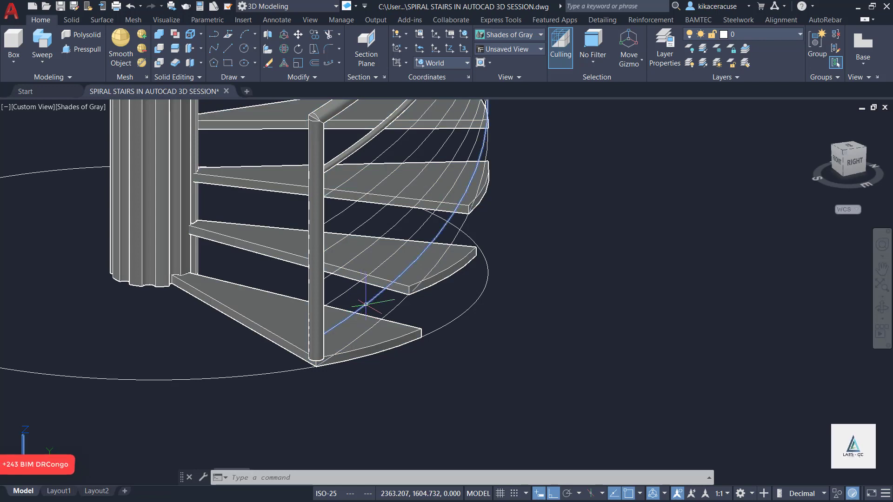
key("Delete")
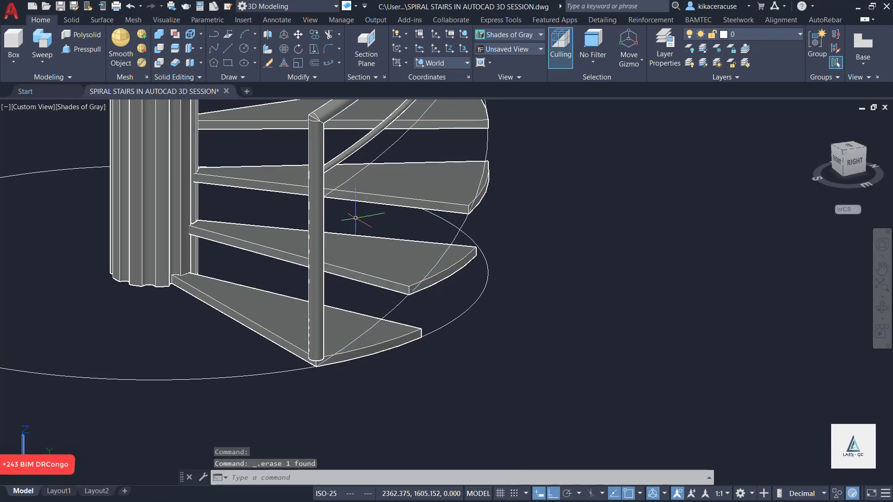
left_click(365, 169)
key("Delete")
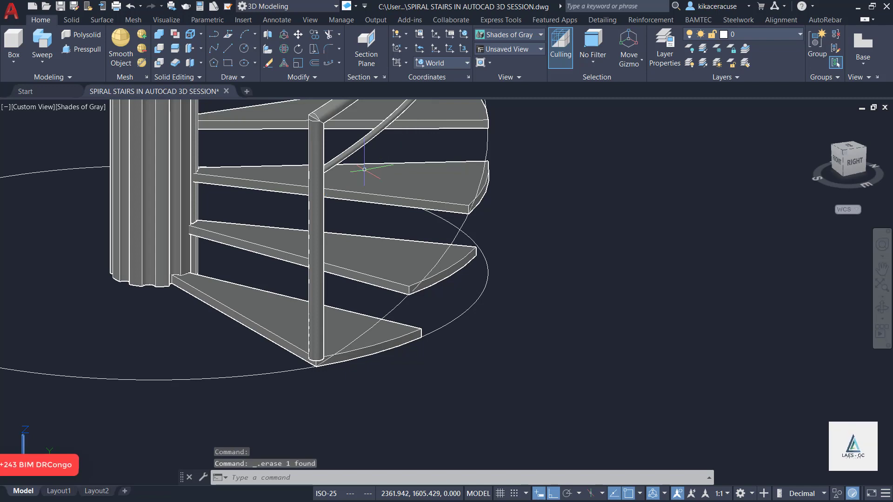
Copy the thin swept rail straight down at distances of 0.1, 0.2, 0.3, 0.4, 0.5 and 0.6 from the original
left_click(358, 145)
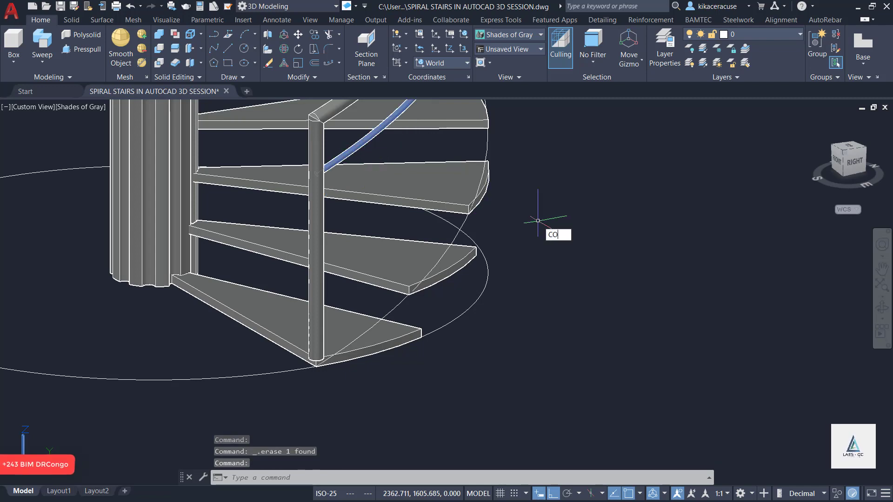
key("Return")
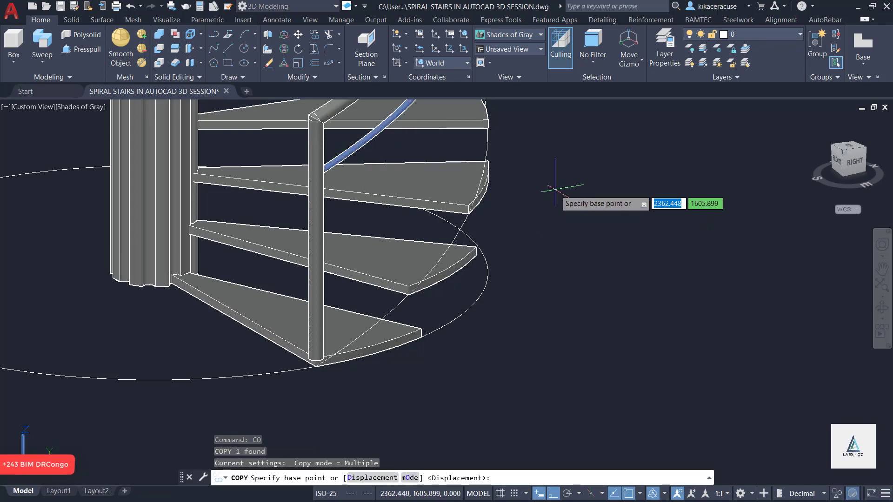
left_click(555, 191)
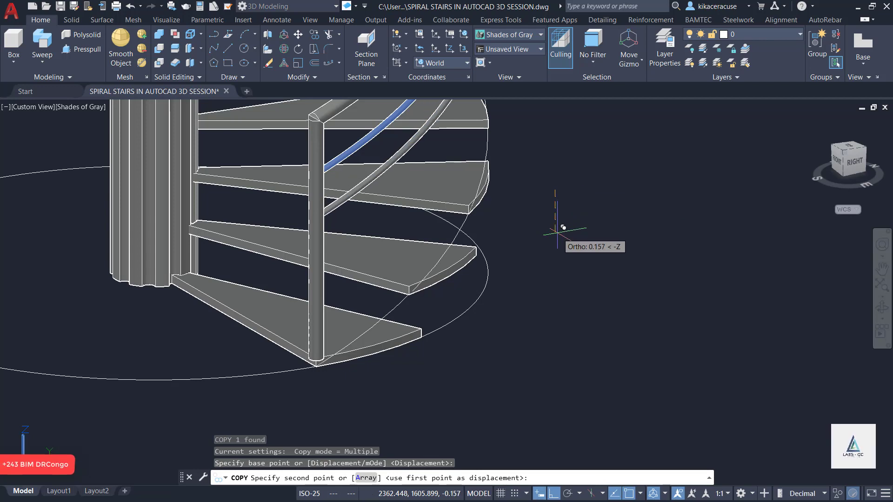
type("0.1")
key("Return")
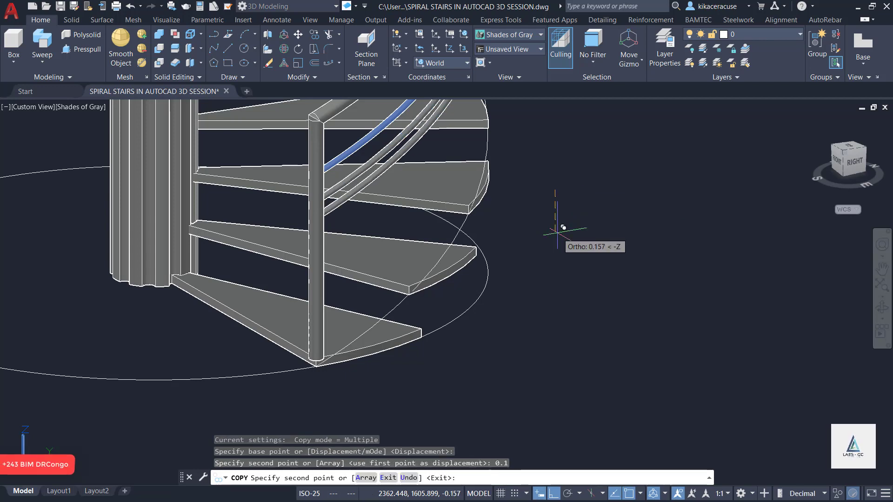
type("0.2")
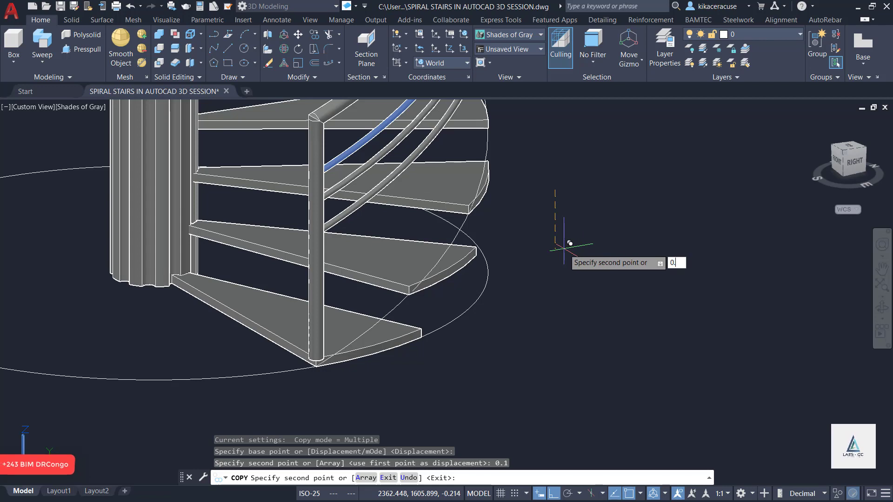
key("Return")
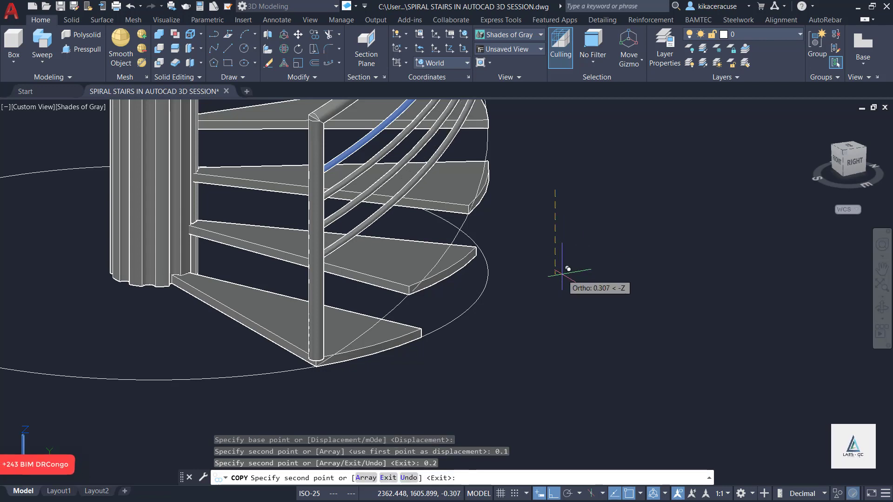
type("0.3")
key("Return")
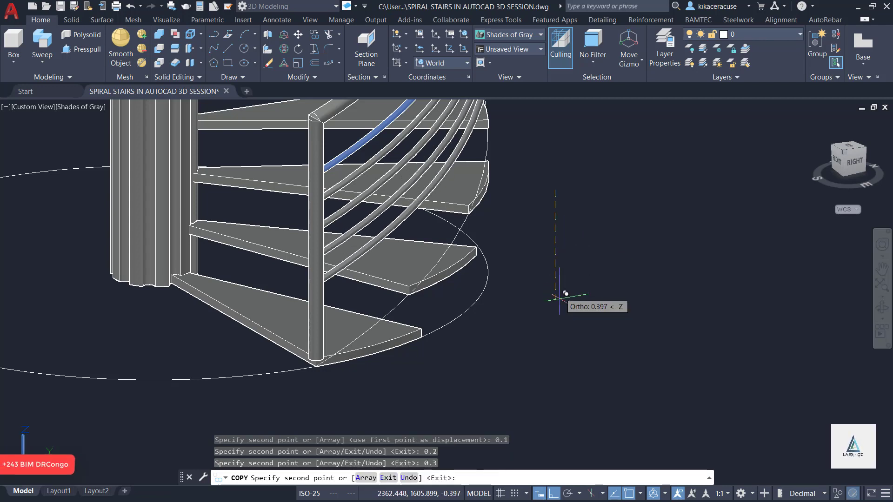
type("0.4")
key("Return")
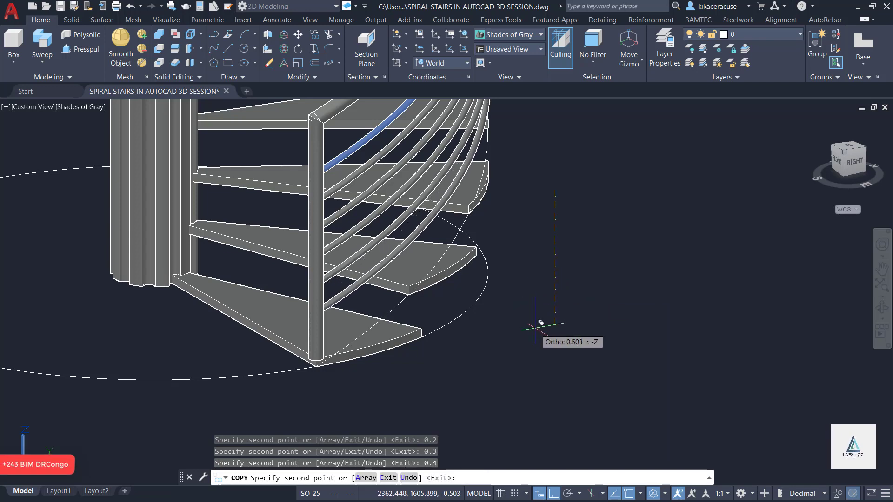
type("0.5")
key("Return")
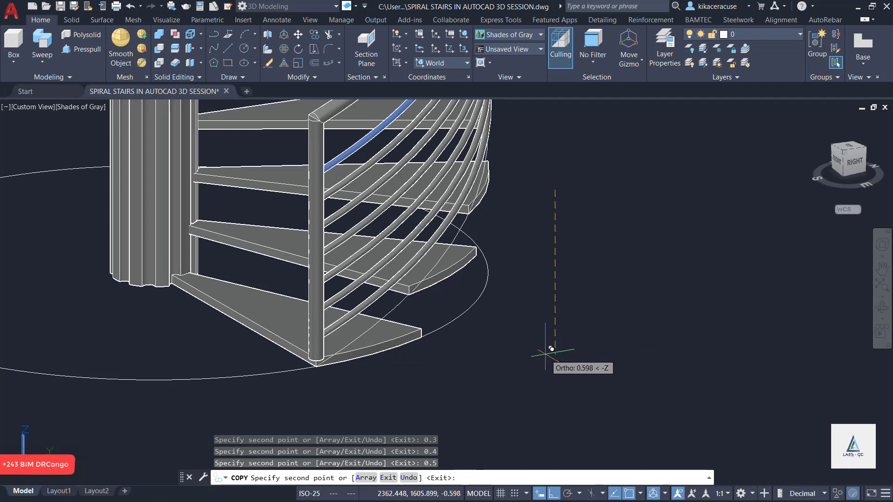
type("0.")
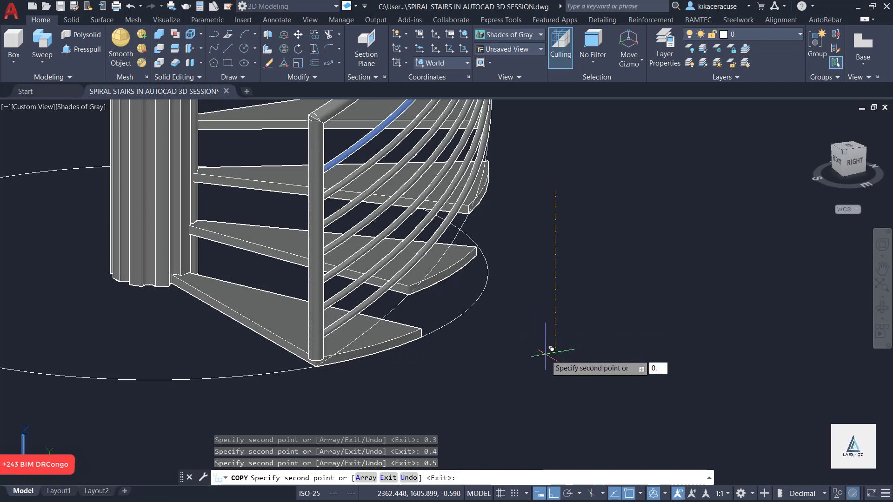
type("6")
key("Return")
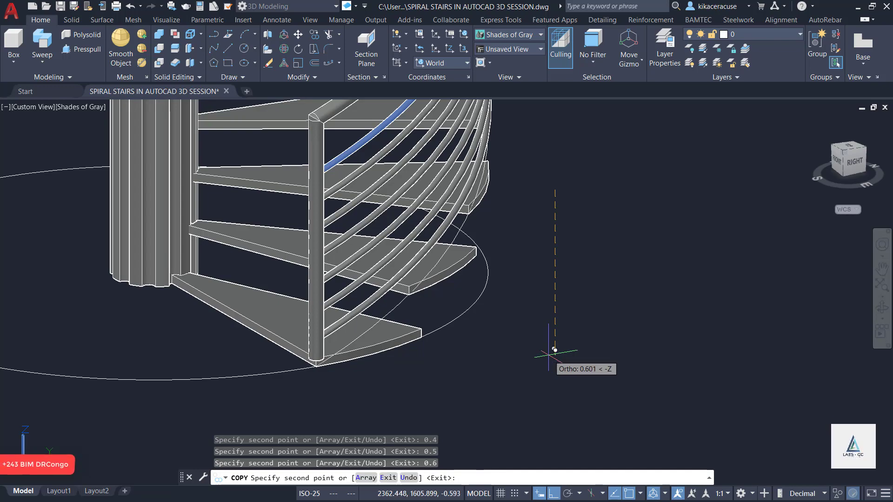
key("Escape")
Inspect the parallel helical rails along the staircase, and view the three staircase variants side by side
scroll(518, 328, "down", 5)
scroll(542, 279, "up", 5)
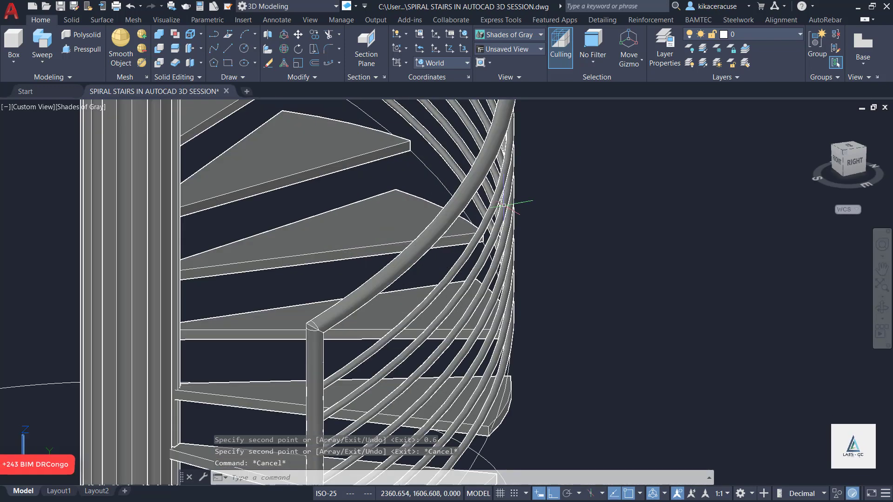
scroll(523, 205, "down", 5)
middle_click_drag(371, 358, 381, 232, "shift")
scroll(381, 231, "down", 4)
scroll(461, 297, "down", 3)
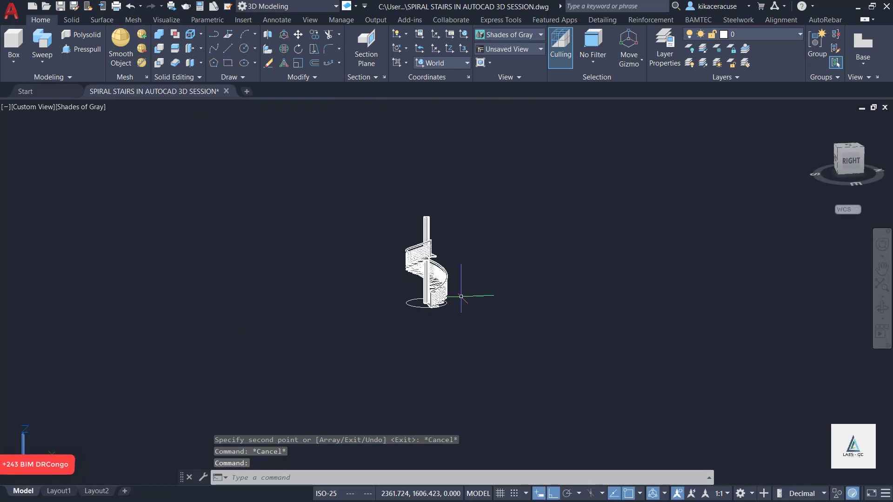
scroll(441, 275, "down", 5)
scroll(432, 275, "up", 2)
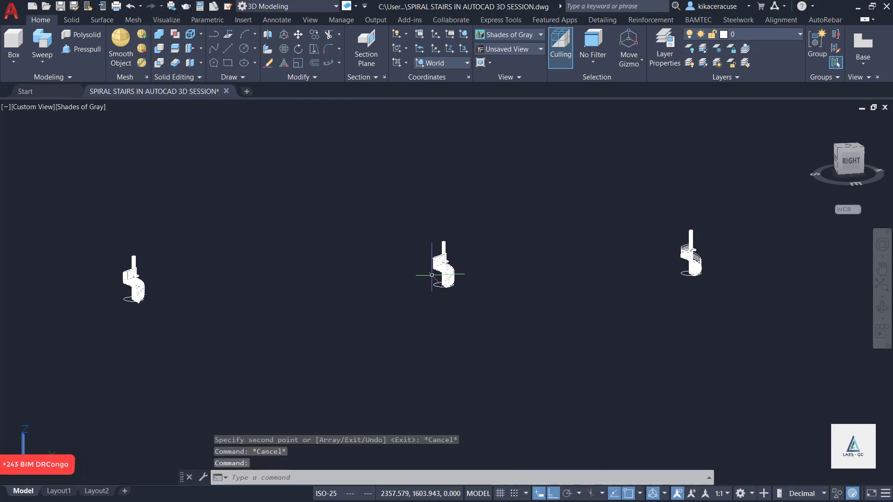
scroll(316, 279, "down", 2)
scroll(181, 277, "up", 4)
scroll(232, 274, "down", 3)
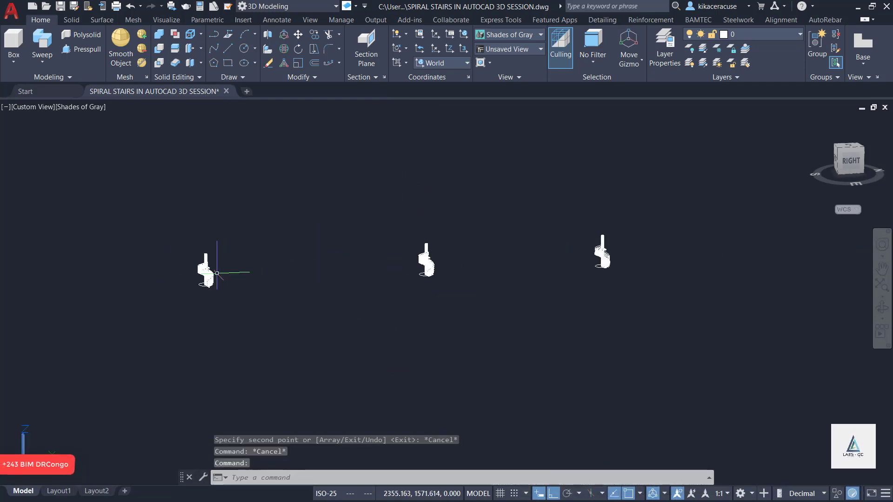
scroll(446, 264, "up", 3)
Switch to 3D STAIR DESIGN OK.dwg in AutoCAD 2020 and examine the staircase variants with solid panel railings
key("alt+Tab")
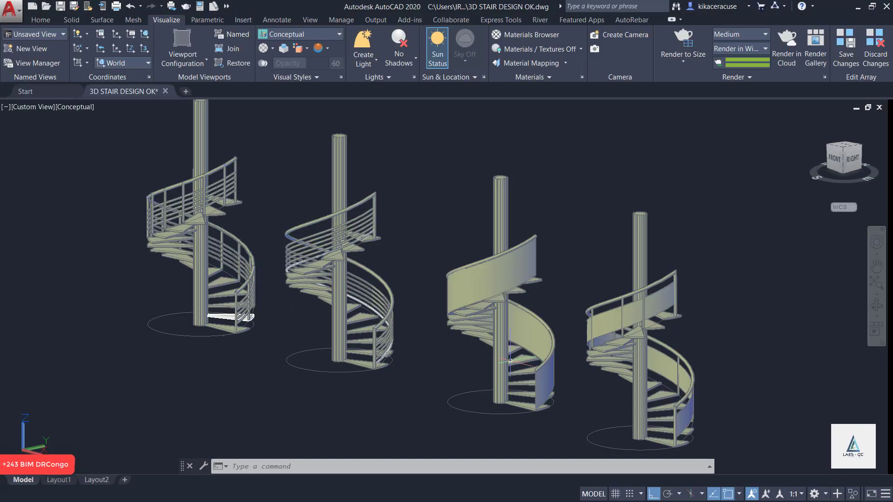
scroll(578, 386, "up", 3)
scroll(390, 267, "down", 3)
scroll(384, 258, "up", 3)
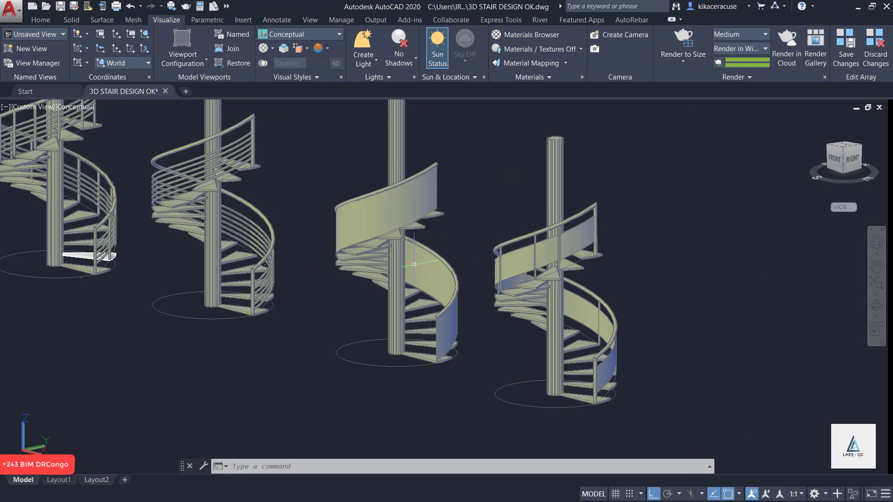